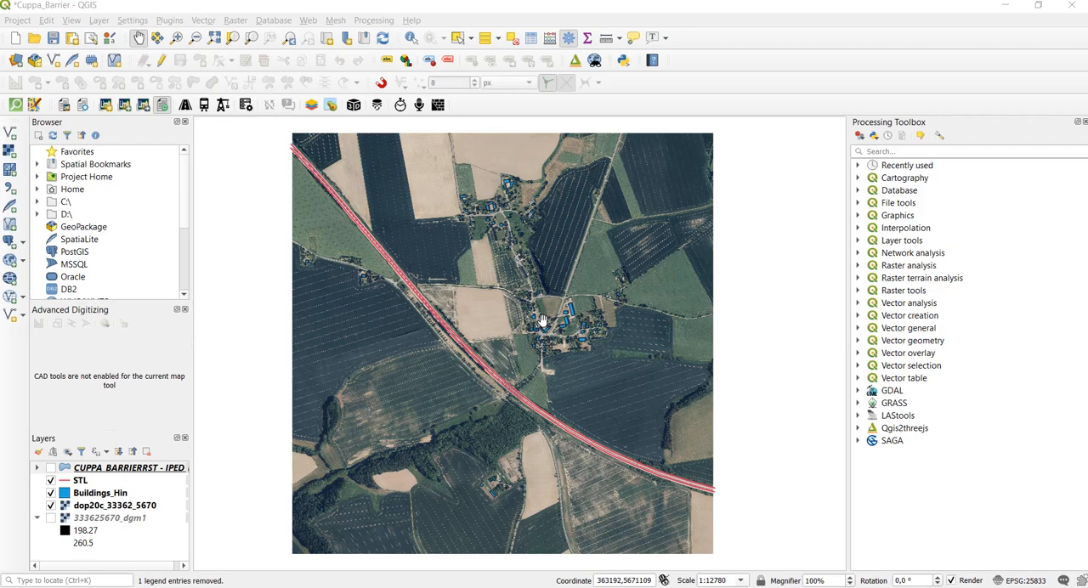
- Examine the STL road lines and the village buildings on the aerial image, hiding and reshowing the Buildings_Hin layer for comparison
{"action": "scroll", "coordinate": [542, 320], "scroll_direction": "up", "scroll_amount": 1}
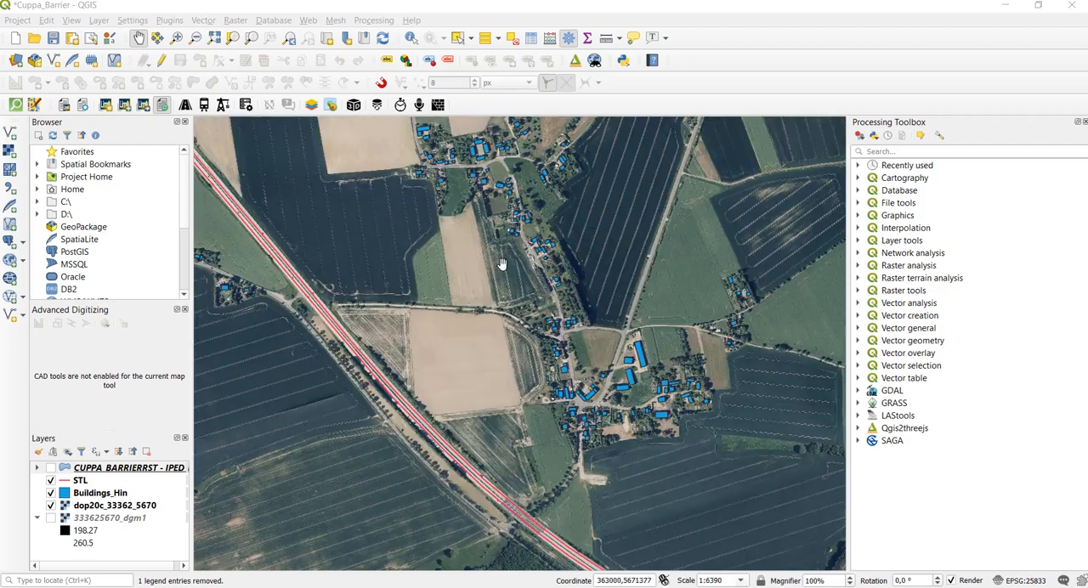
{"action": "left_click_drag", "start_coordinate": [501, 335], "coordinate": [550, 291]}
{"action": "scroll", "coordinate": [496, 362], "scroll_direction": "up", "scroll_amount": 2}
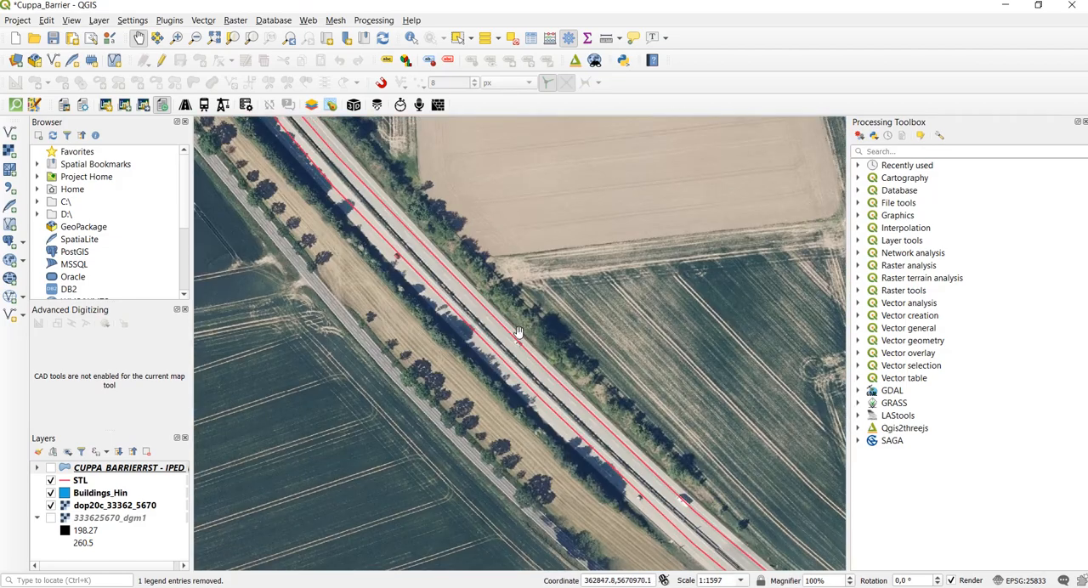
{"action": "scroll", "coordinate": [527, 323], "scroll_direction": "down", "scroll_amount": 2}
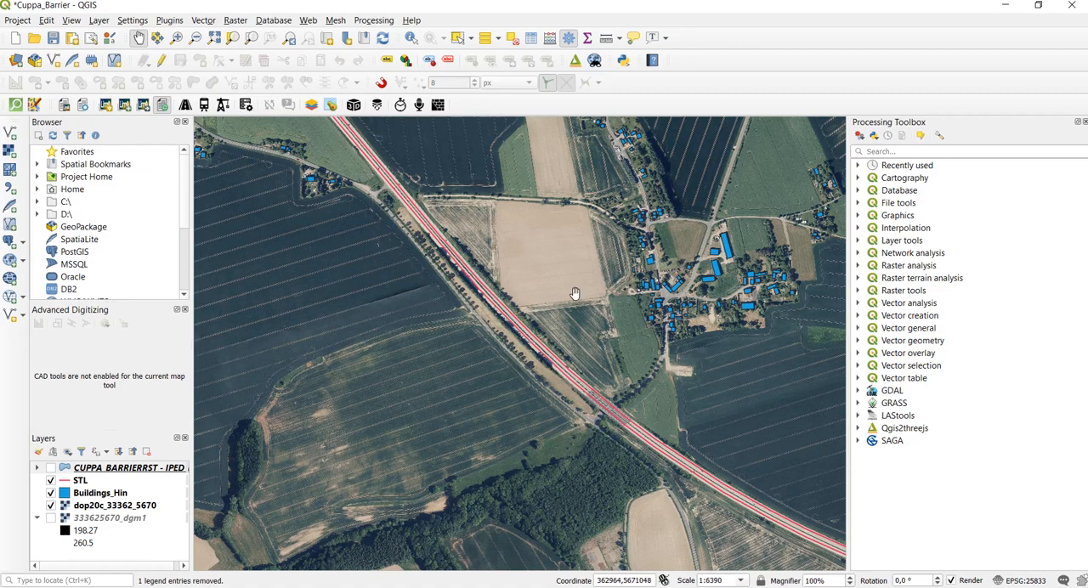
{"action": "left_click_drag", "start_coordinate": [615, 279], "coordinate": [556, 332]}
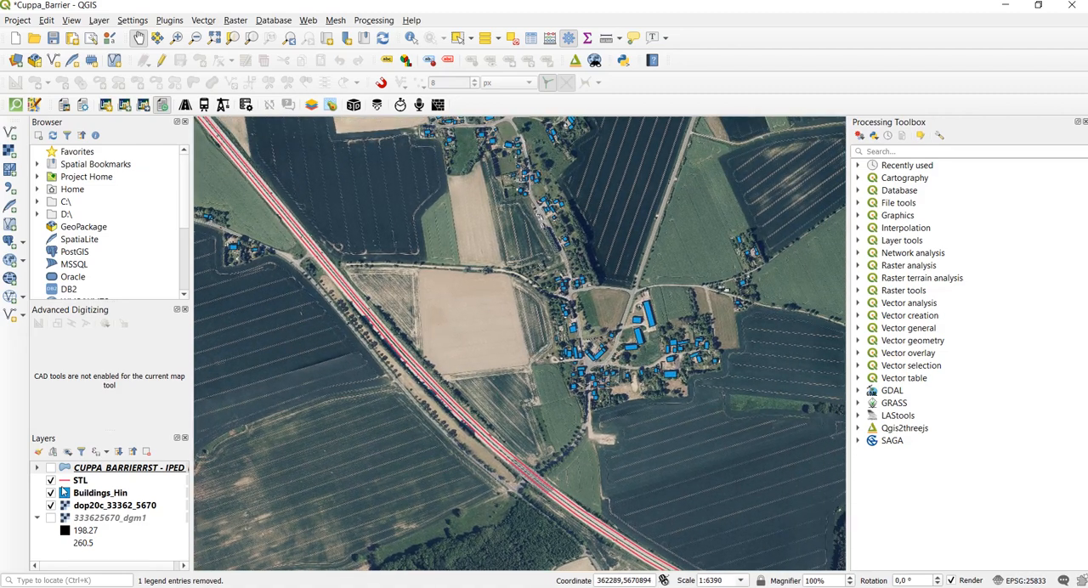
{"action": "left_click", "coordinate": [51, 494]}
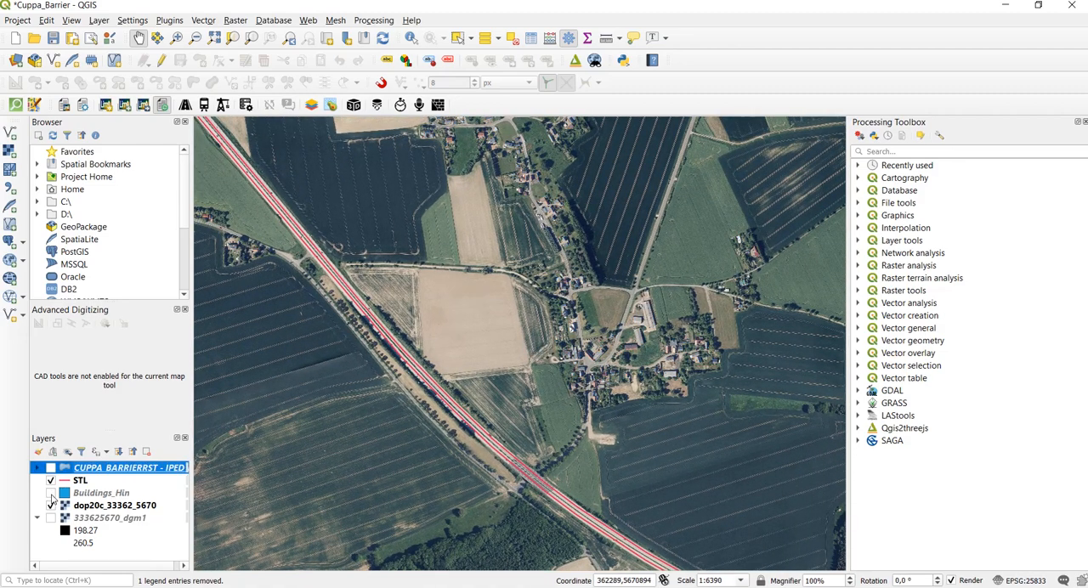
{"action": "left_click", "coordinate": [51, 494]}
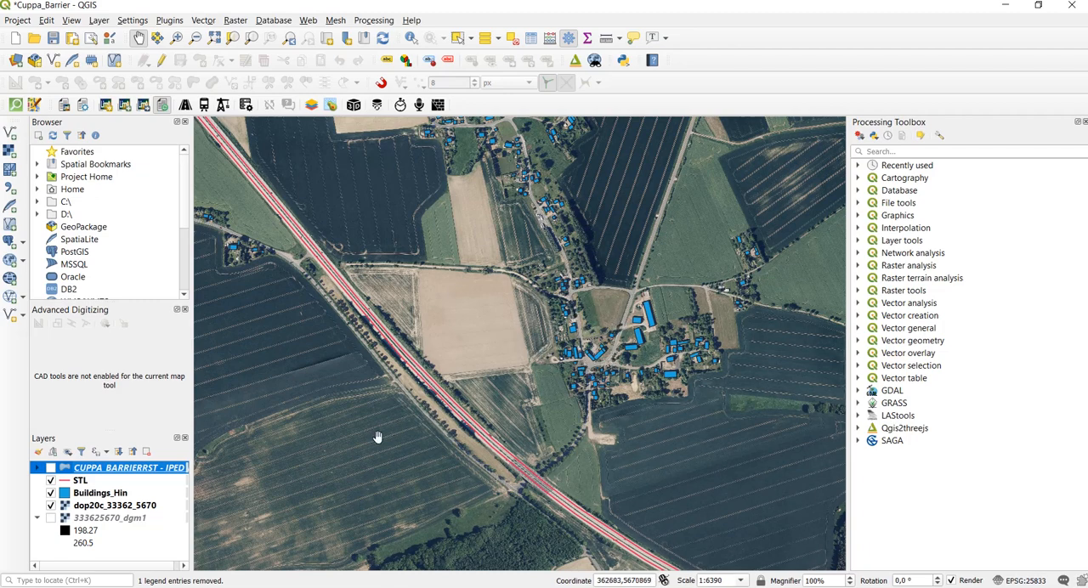
{"action": "scroll", "coordinate": [378, 437], "scroll_direction": "up", "scroll_amount": 1}
{"action": "scroll", "coordinate": [475, 368], "scroll_direction": "up", "scroll_amount": 1}
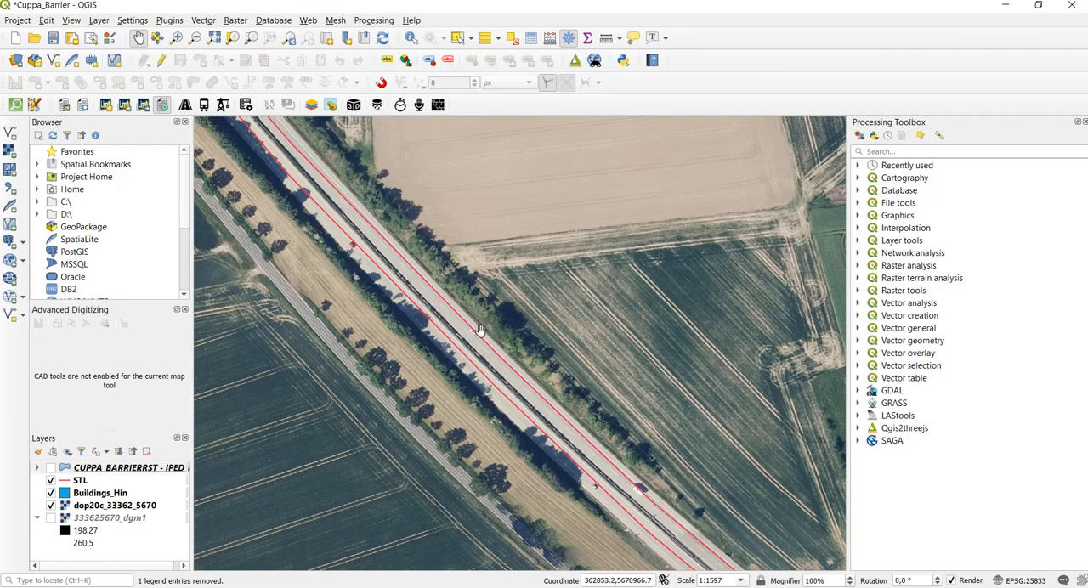
{"action": "scroll", "coordinate": [471, 297], "scroll_direction": "down", "scroll_amount": 2}
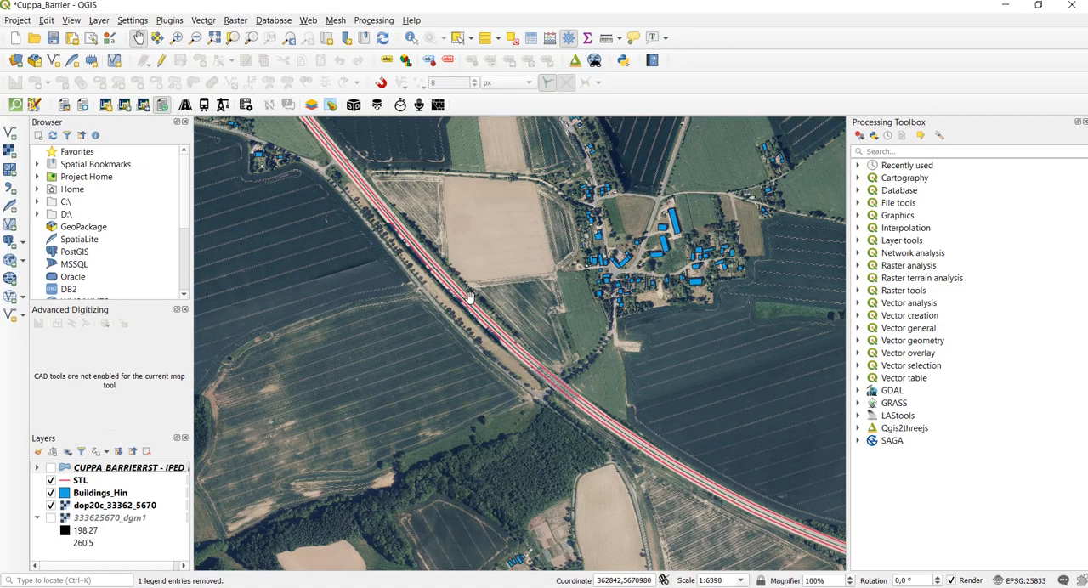
{"action": "scroll", "coordinate": [470, 297], "scroll_direction": "down", "scroll_amount": 1}
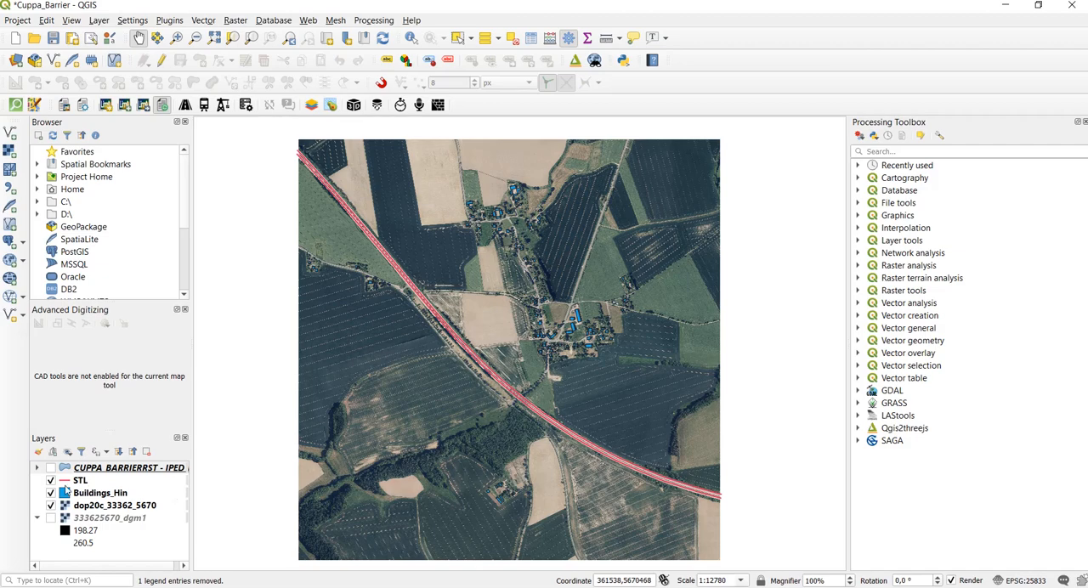
- Show the CUPPA_BARRIERRST - IPED noise layer and examine its bands around the road and the village
{"action": "left_click", "coordinate": [57, 481]}
{"action": "left_click", "coordinate": [51, 469]}
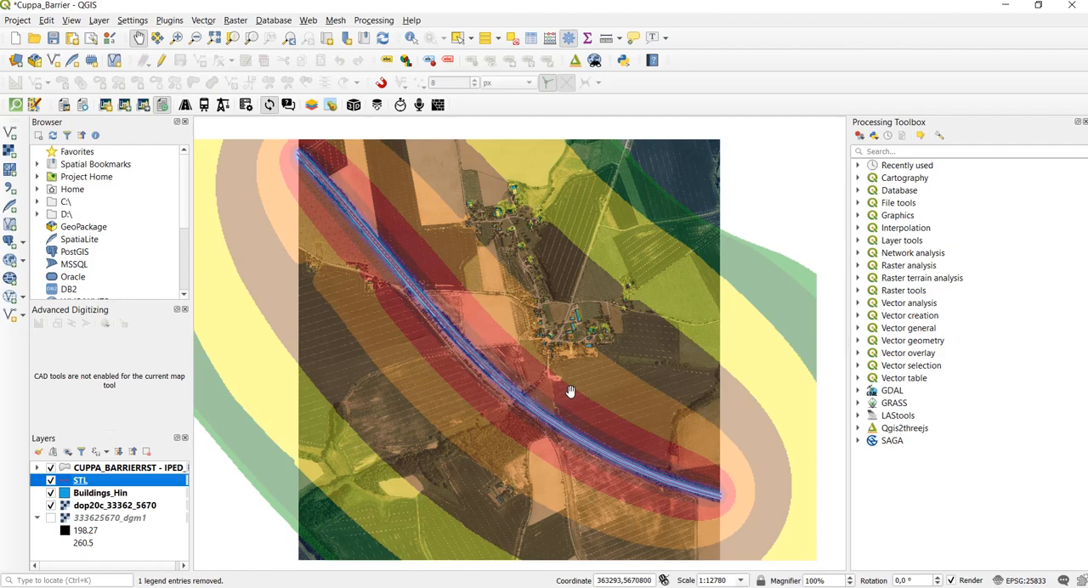
{"action": "scroll", "coordinate": [546, 361], "scroll_direction": "up", "scroll_amount": 1}
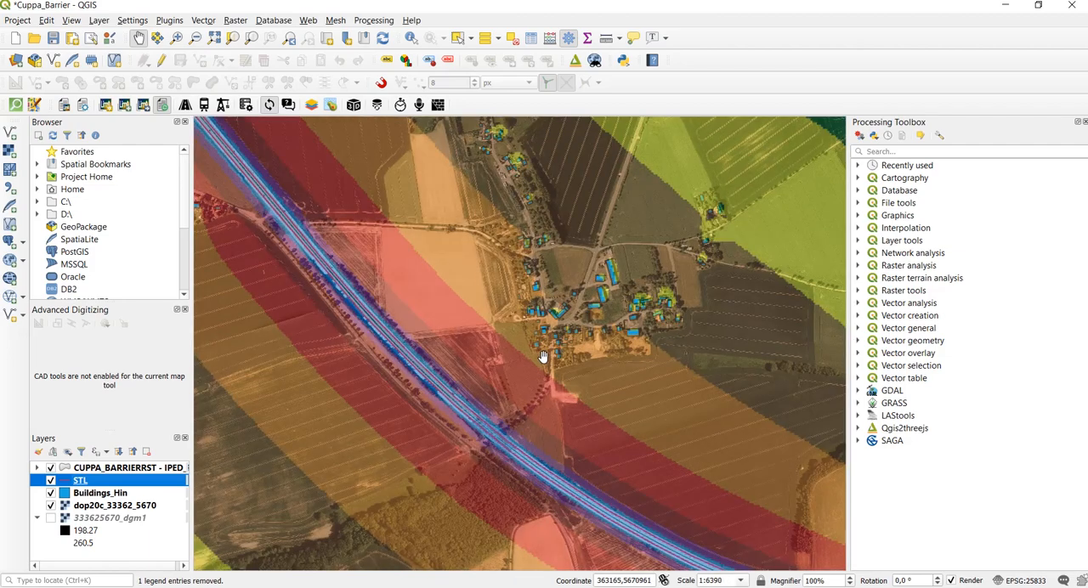
{"action": "left_click_drag", "start_coordinate": [509, 311], "coordinate": [564, 390]}
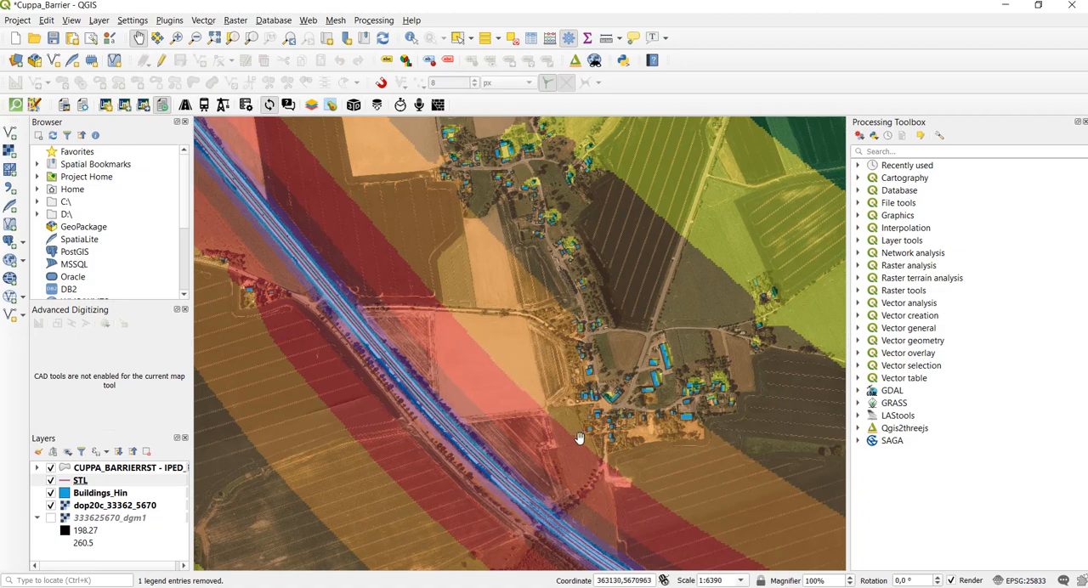
{"action": "left_click_drag", "start_coordinate": [585, 441], "coordinate": [562, 384]}
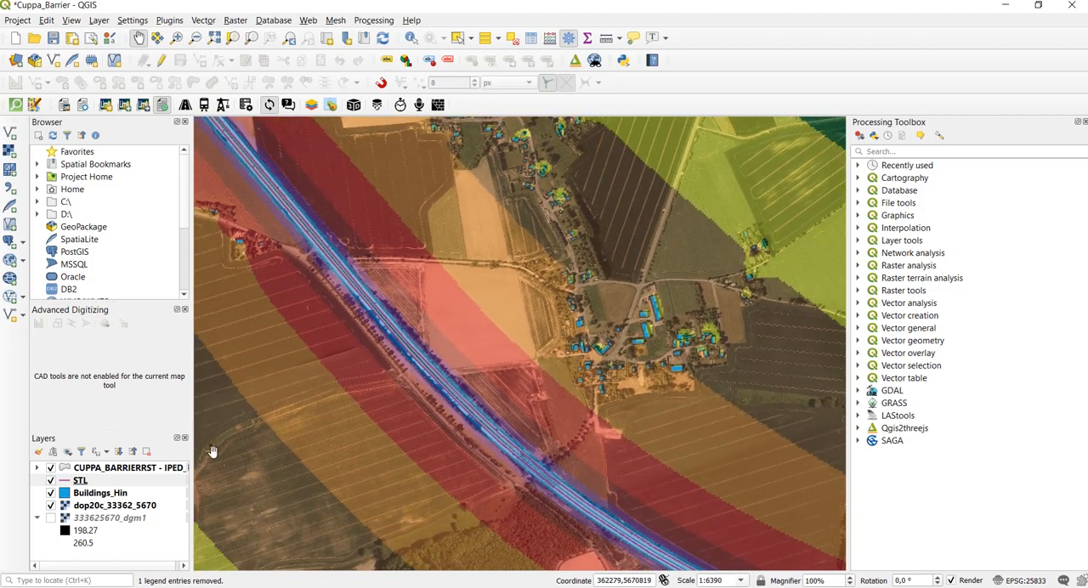
- Expand the noise layer's legend and compare its level classes with the bands over the village
{"action": "left_click", "coordinate": [38, 468]}
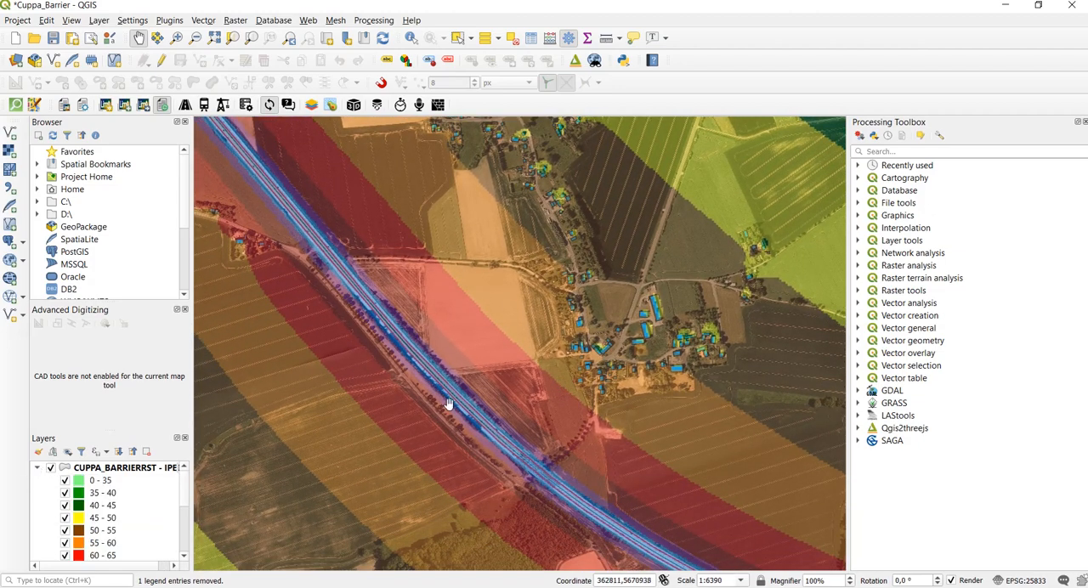
{"action": "left_click_drag", "start_coordinate": [463, 303], "coordinate": [404, 334]}
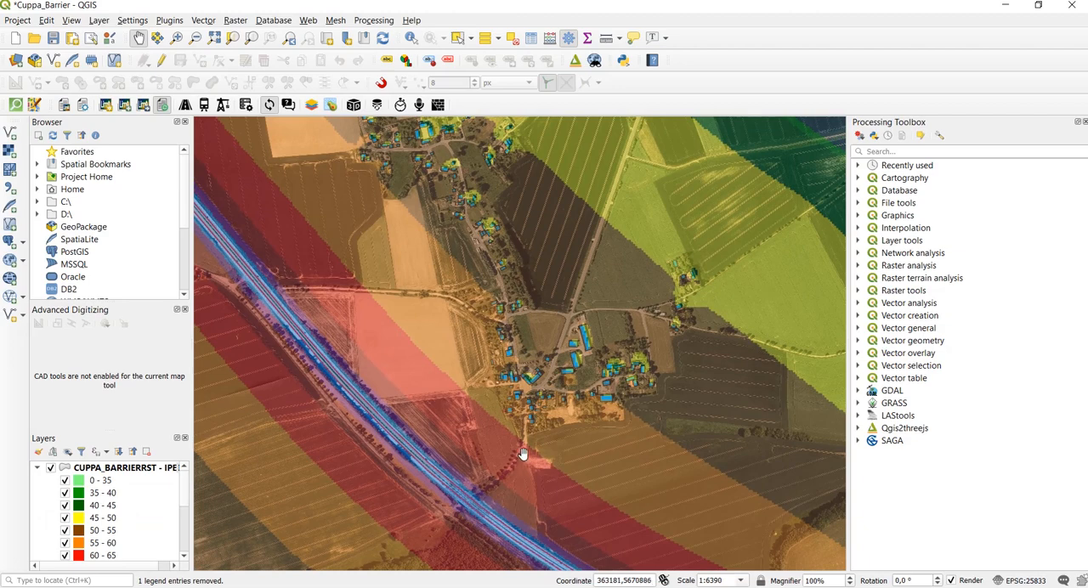
{"action": "left_click_drag", "start_coordinate": [508, 429], "coordinate": [525, 371]}
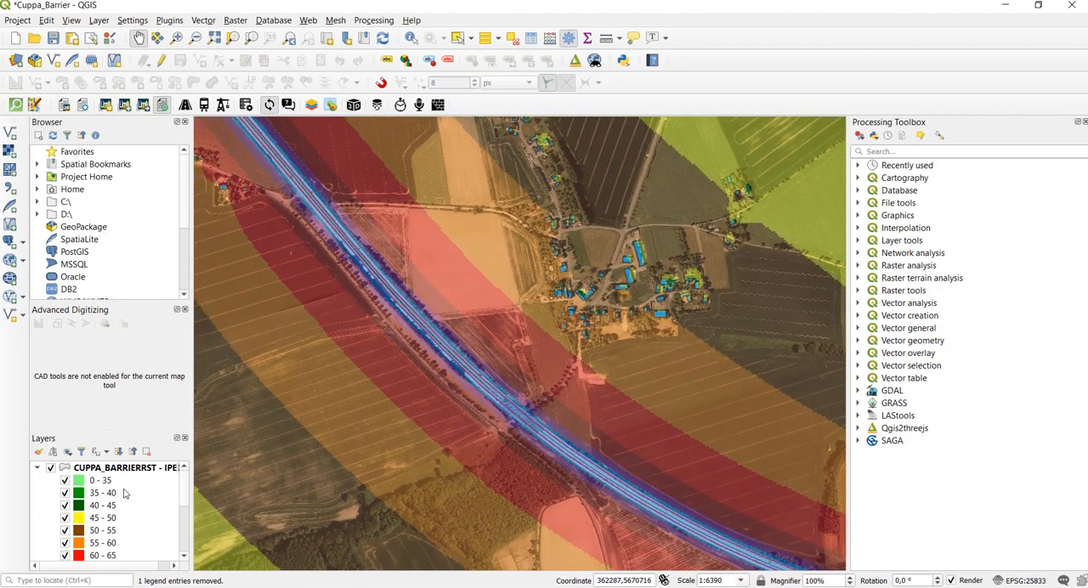
{"action": "left_click_drag", "start_coordinate": [181, 500], "coordinate": [185, 509]}
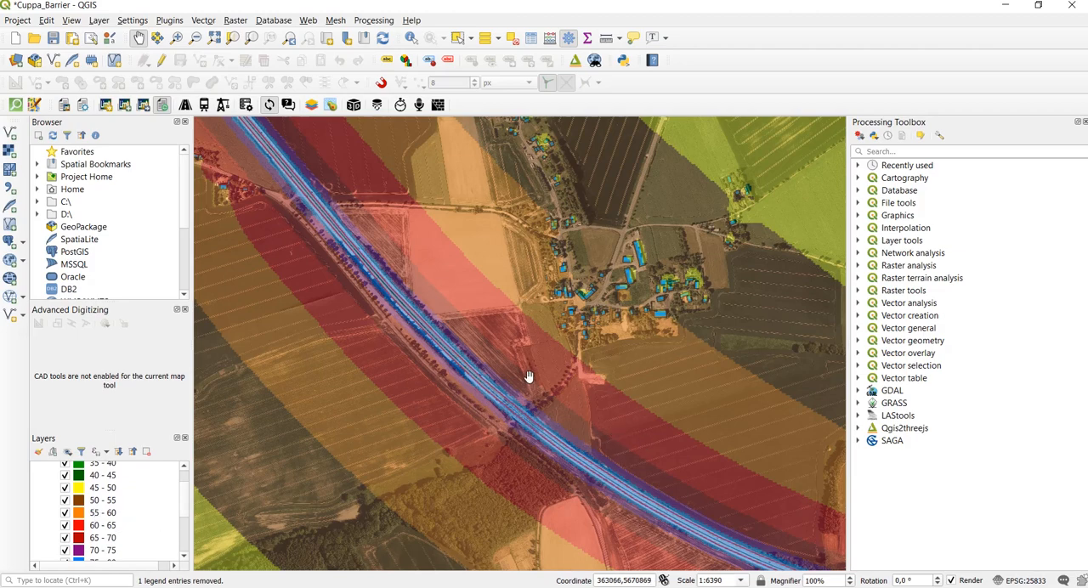
- Collapse the noise layer's legend and hide the CUPPA_BARRIERRST - IPED layer
{"action": "scroll", "coordinate": [527, 376], "scroll_direction": "down", "scroll_amount": 2}
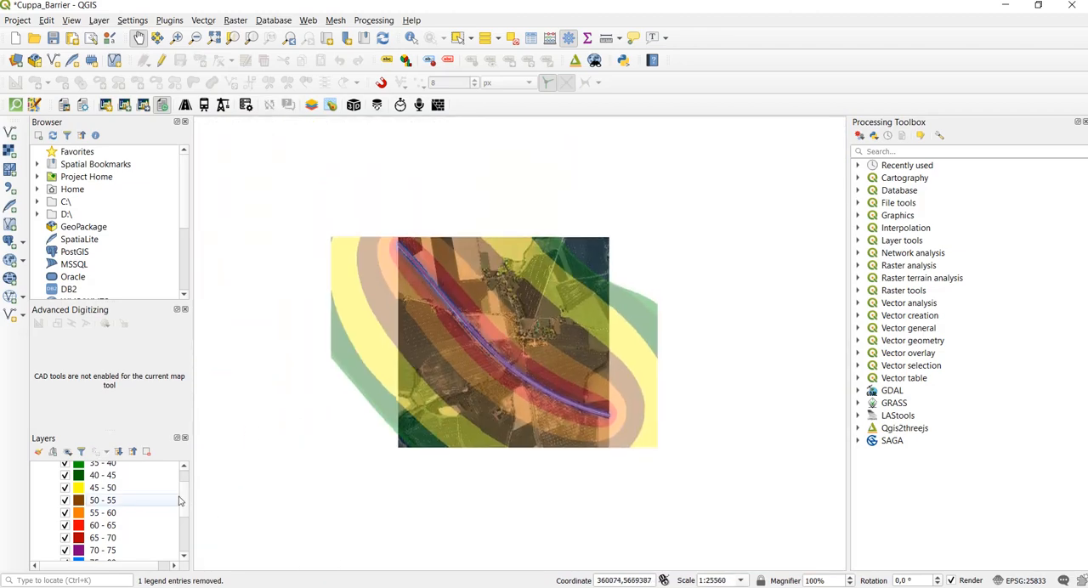
{"action": "scroll", "coordinate": [182, 481], "scroll_direction": "up", "scroll_amount": 1}
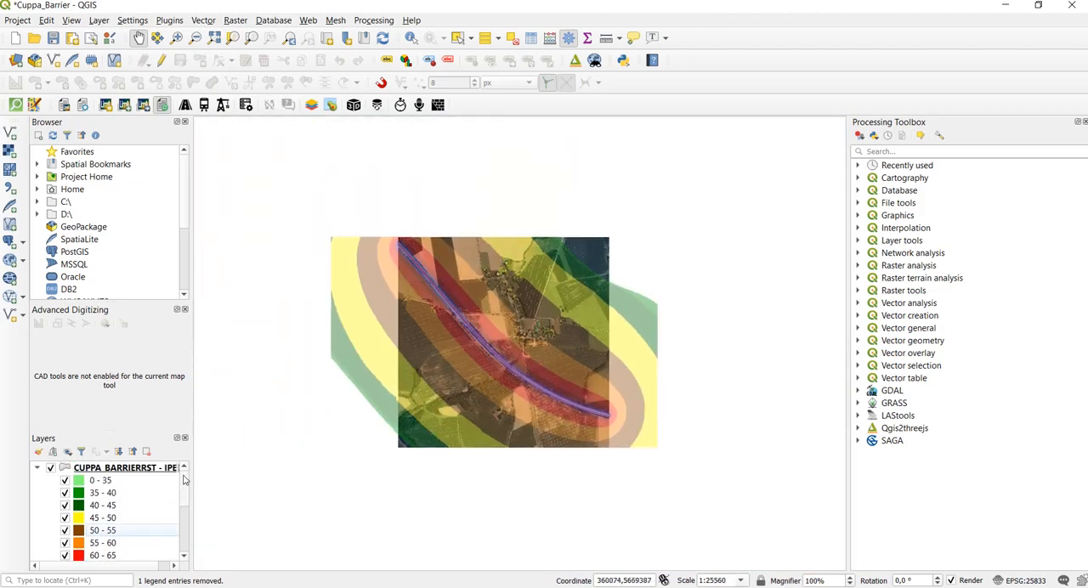
{"action": "left_click", "coordinate": [38, 468]}
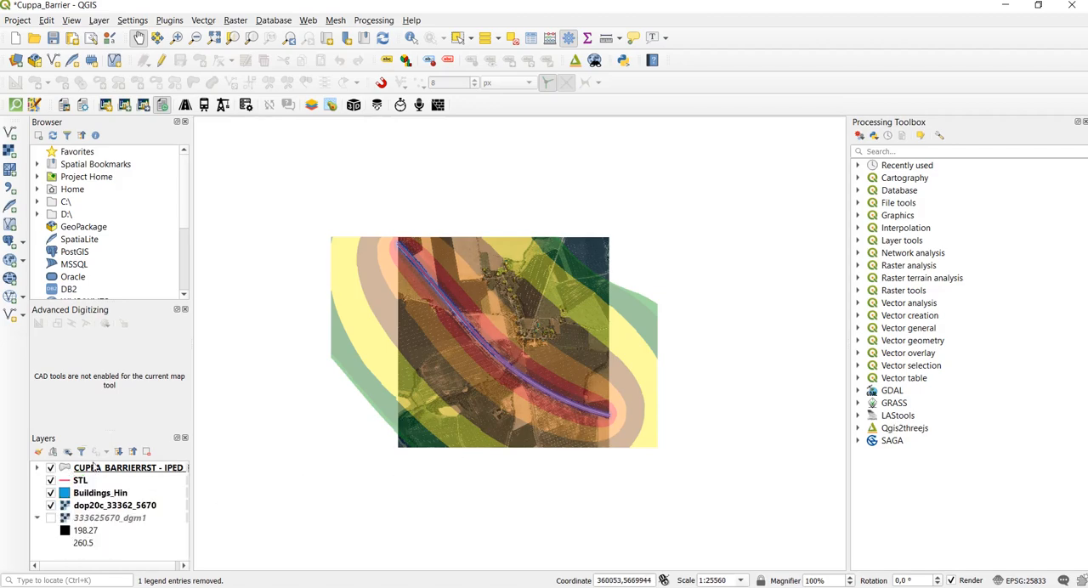
{"action": "left_click", "coordinate": [51, 469]}
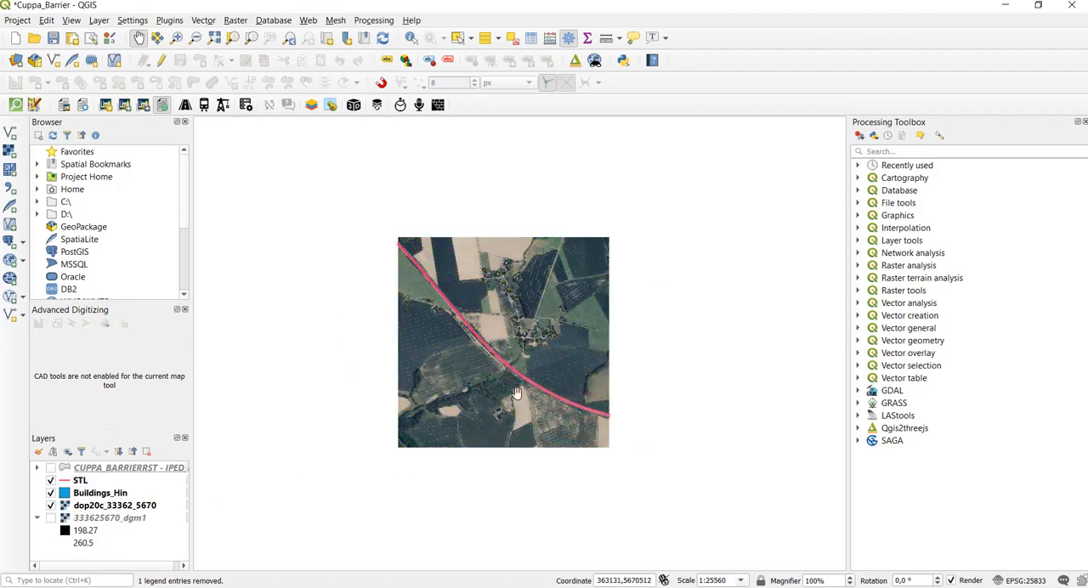
- Examine the area between the road and the village buildings on the aerial image
{"action": "scroll", "coordinate": [502, 374], "scroll_direction": "up", "scroll_amount": 1}
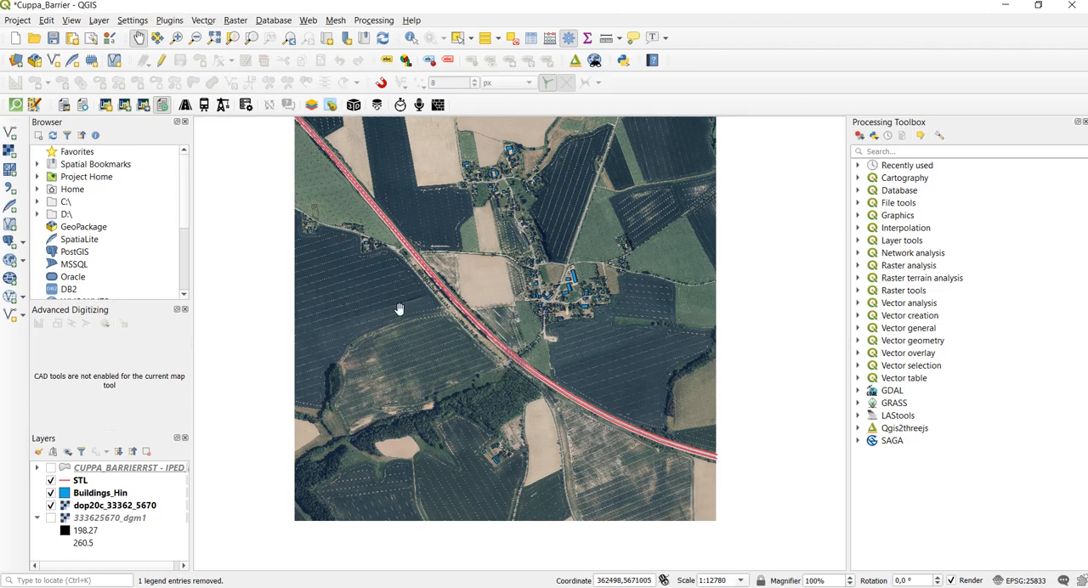
{"action": "left_click_drag", "start_coordinate": [390, 261], "coordinate": [387, 312]}
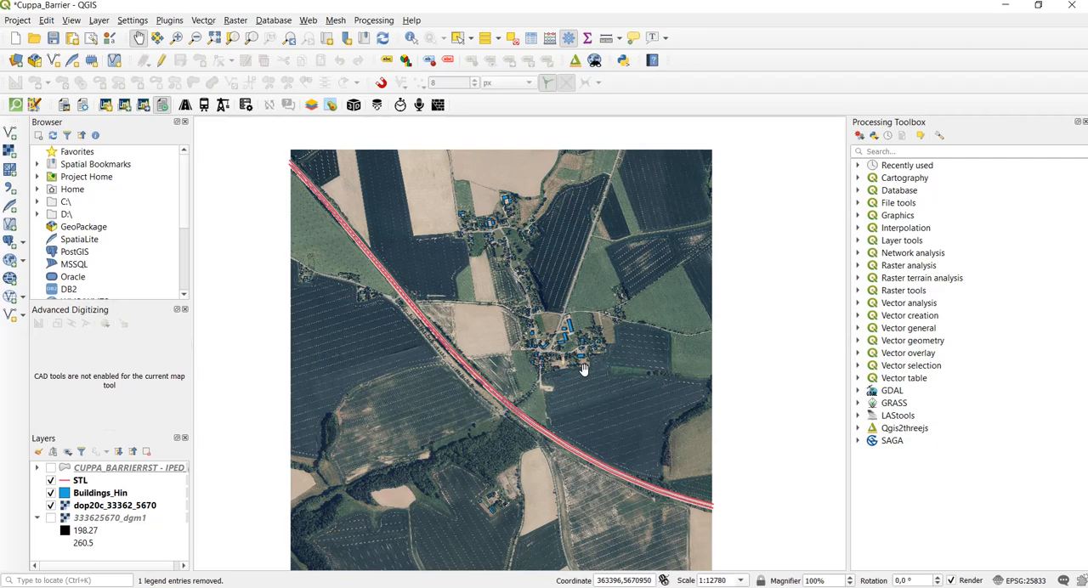
{"action": "scroll", "coordinate": [545, 365], "scroll_direction": "up", "scroll_amount": 3}
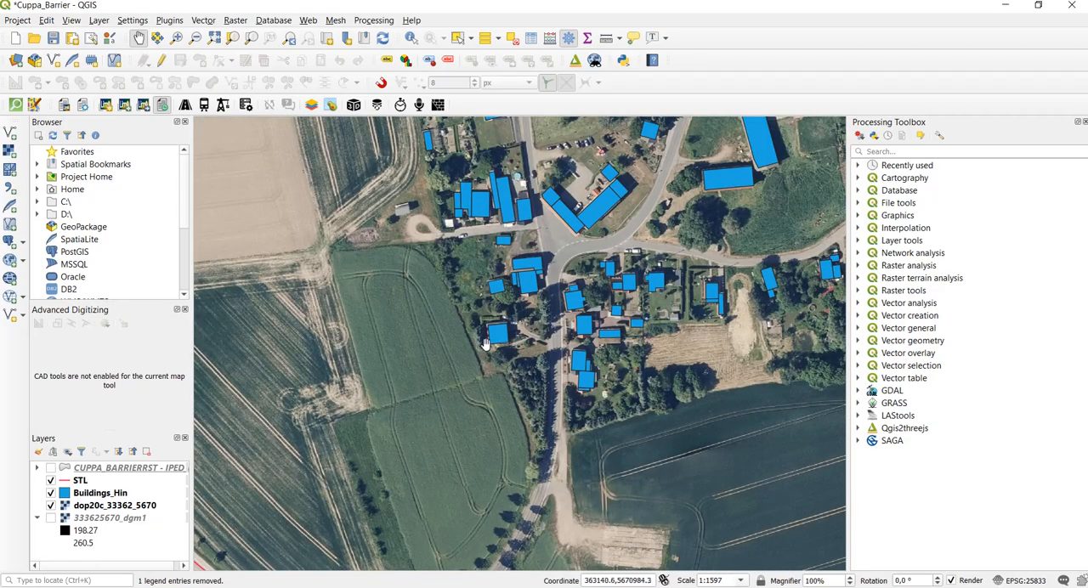
{"action": "left_click_drag", "start_coordinate": [485, 344], "coordinate": [550, 420]}
{"action": "left_click_drag", "start_coordinate": [445, 251], "coordinate": [523, 401]}
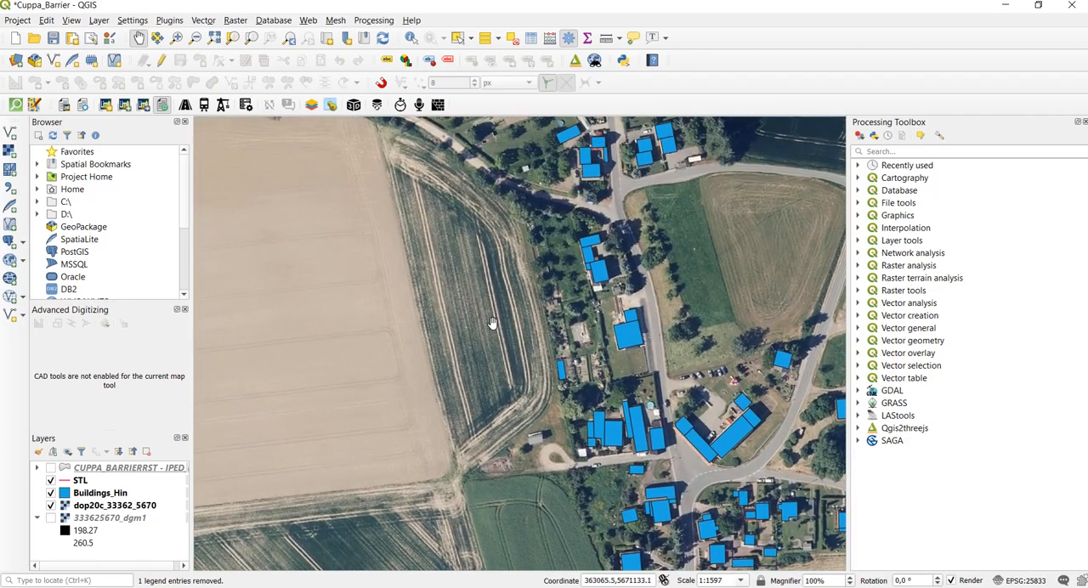
{"action": "scroll", "coordinate": [492, 324], "scroll_direction": "down", "scroll_amount": 1}
{"action": "left_click_drag", "start_coordinate": [458, 283], "coordinate": [525, 232]}
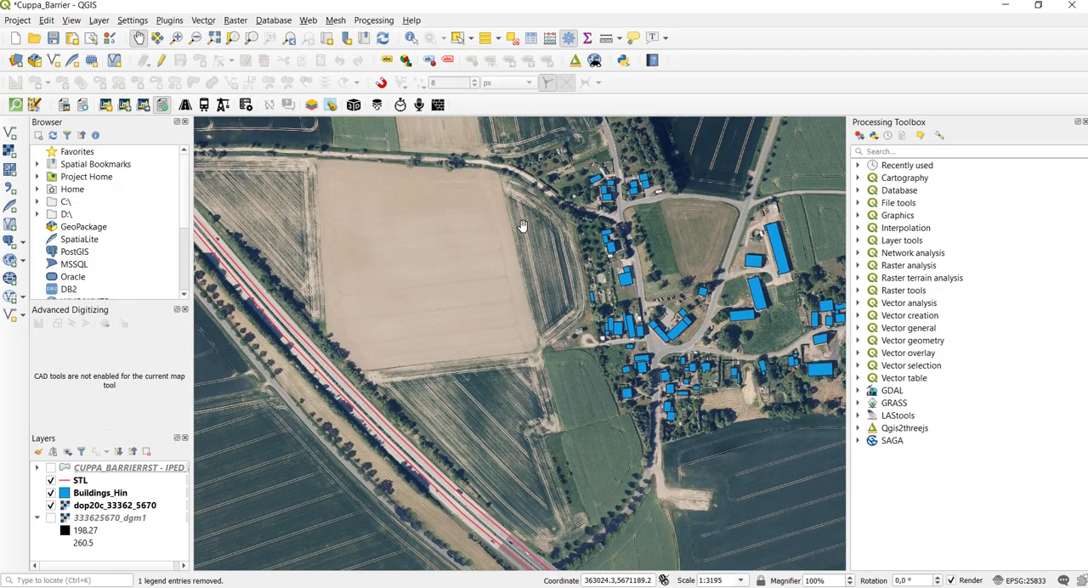
{"action": "scroll", "coordinate": [574, 330], "scroll_direction": "down", "scroll_amount": 1}
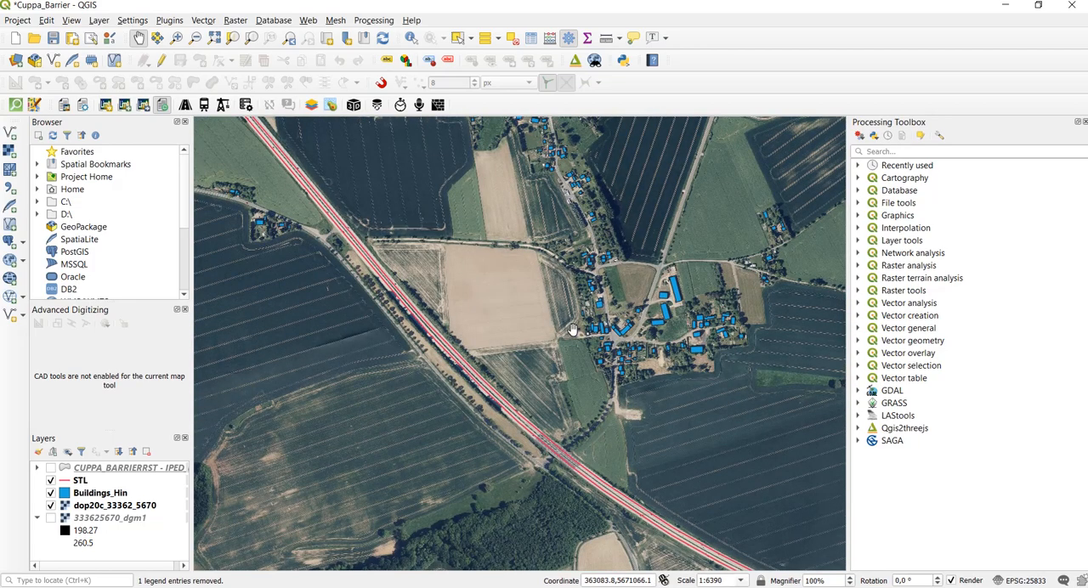
{"action": "scroll", "coordinate": [461, 280], "scroll_direction": "down", "scroll_amount": 1}
{"action": "left_click_drag", "start_coordinate": [482, 271], "coordinate": [496, 306]}
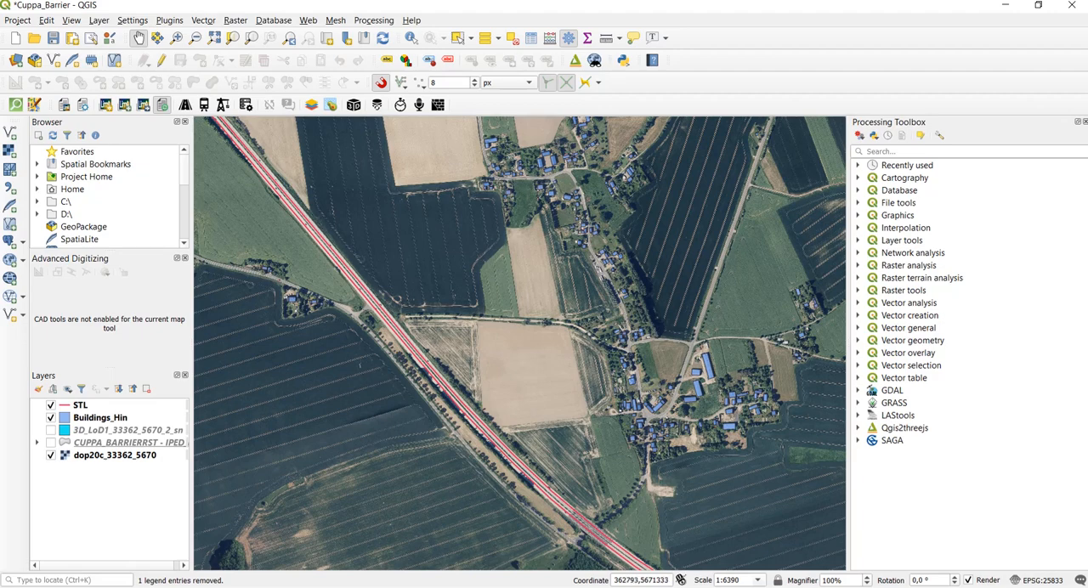
{"action": "scroll", "coordinate": [482, 292], "scroll_direction": "down", "scroll_amount": 1}
{"action": "left_click_drag", "start_coordinate": [472, 291], "coordinate": [495, 326]}
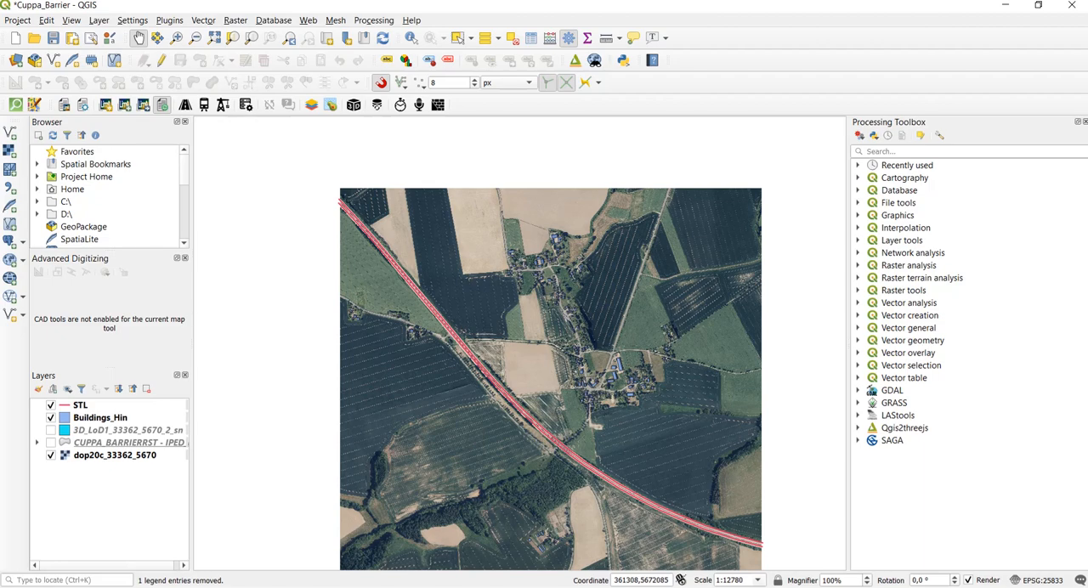
- Create a new LimA layer from the HIN : Obstacles template with the ETRS89 / UTM zone 33N (EPSG:25833) coordinate system
{"action": "left_click", "coordinate": [105, 105]}
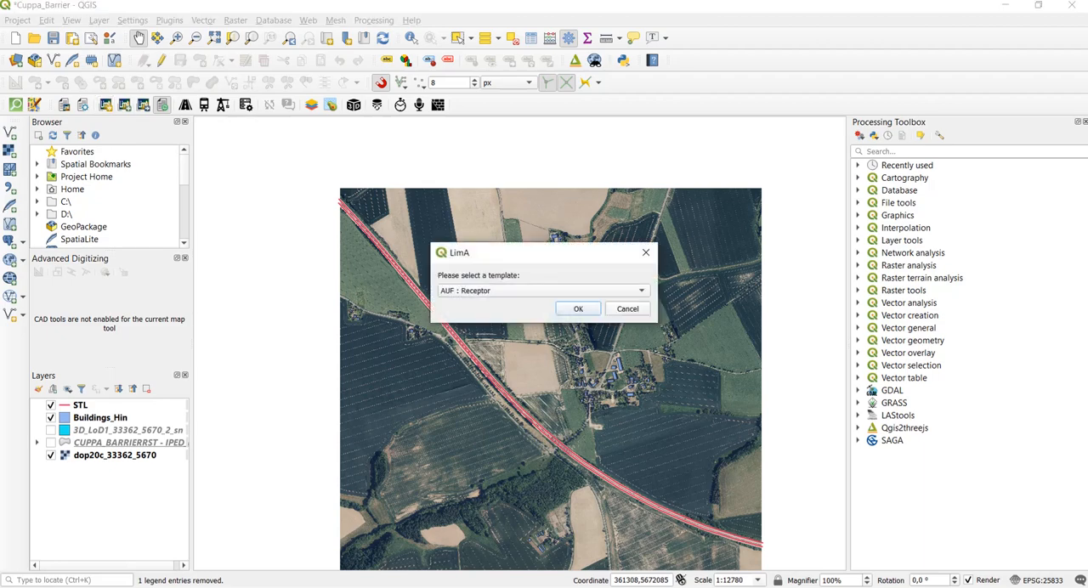
{"action": "left_click", "coordinate": [545, 291]}
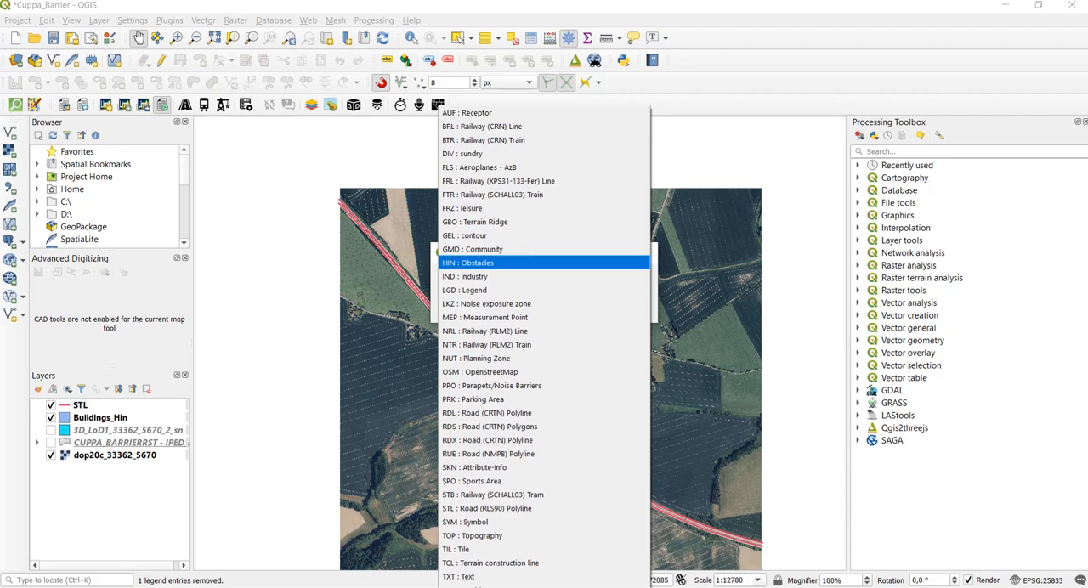
{"action": "key", "text": "Return"}
{"action": "key", "text": "Return"}
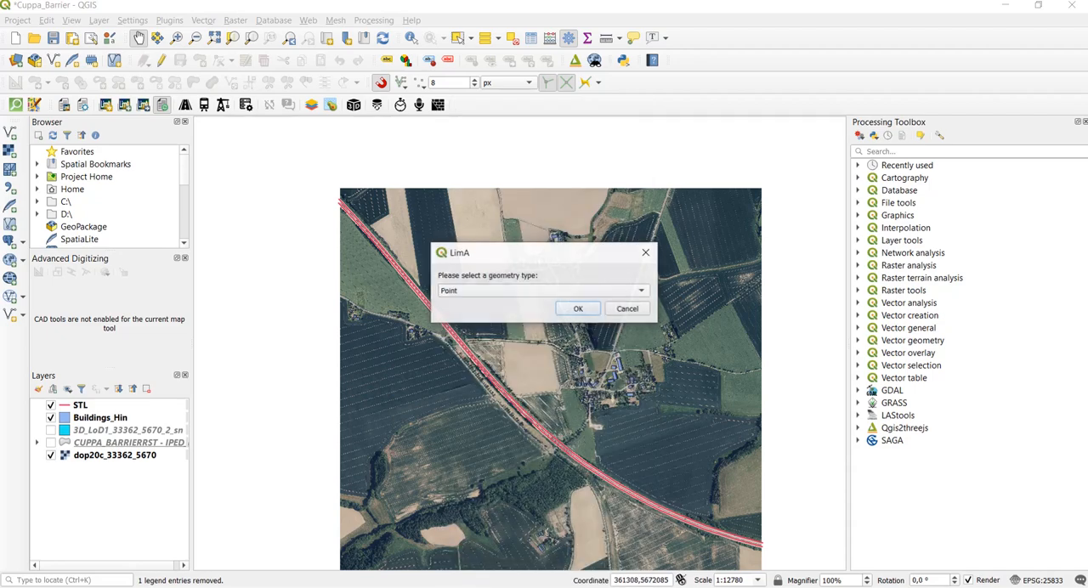
{"action": "key", "text": "Return"}
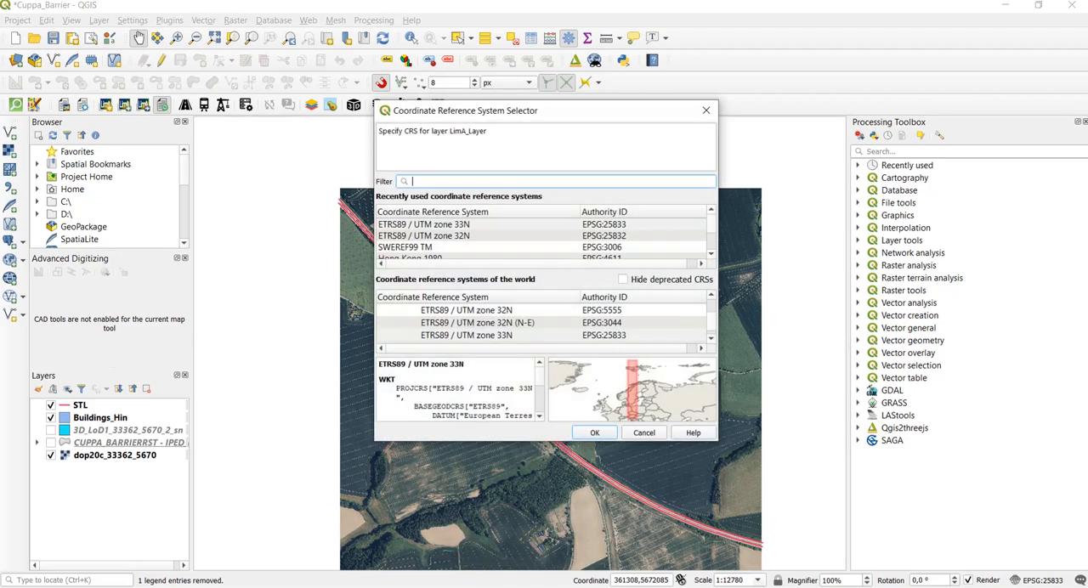
{"action": "key", "text": "Return"}
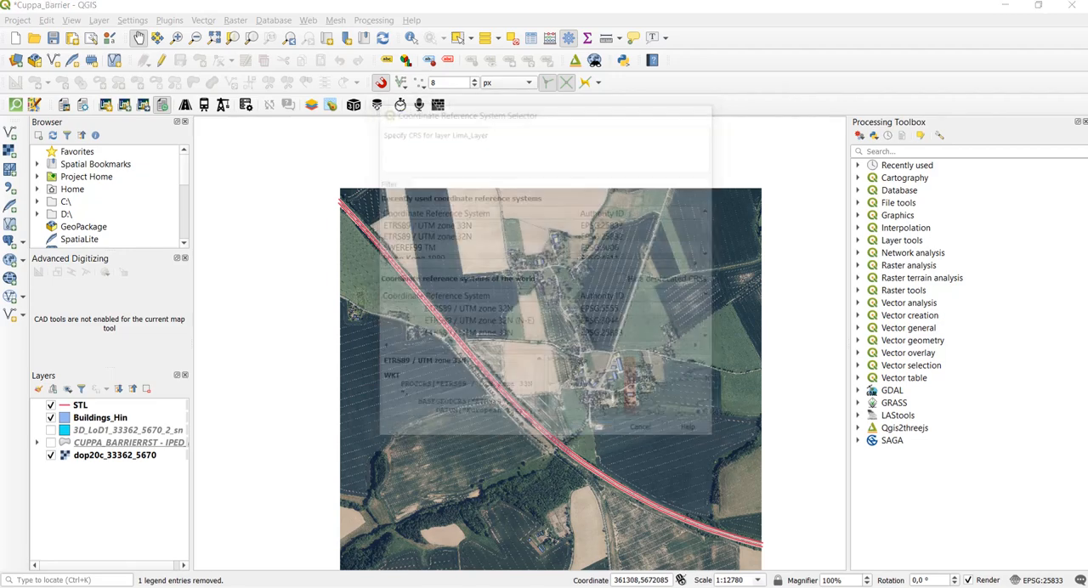
- Save the new obstacle layer as New_Barrier.shp in the Mockritz folder, replacing the existing file
{"action": "scroll", "coordinate": [340, 244], "scroll_direction": "down", "scroll_amount": 1}
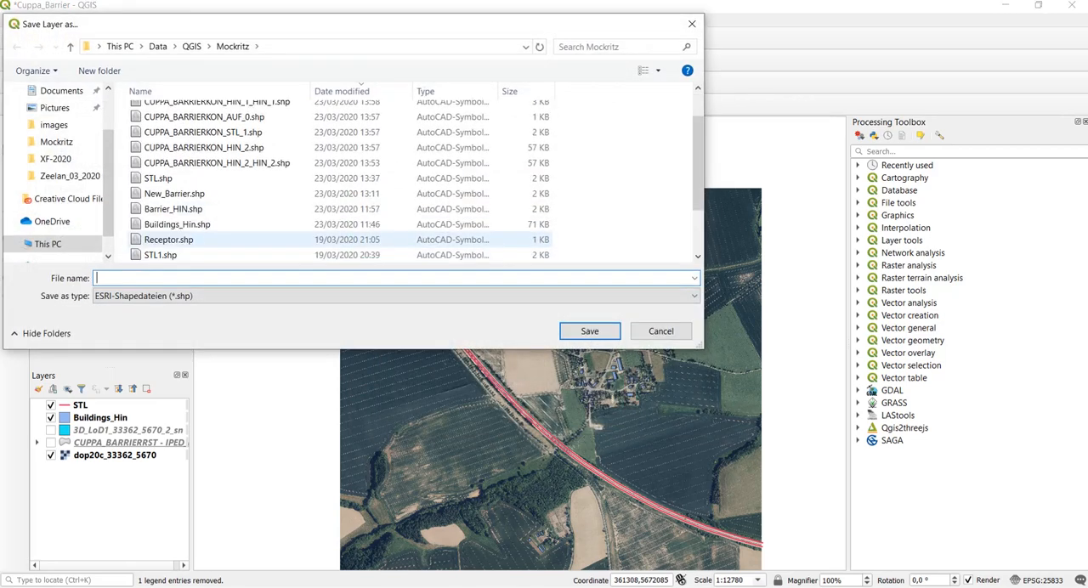
{"action": "left_click", "coordinate": [195, 193]}
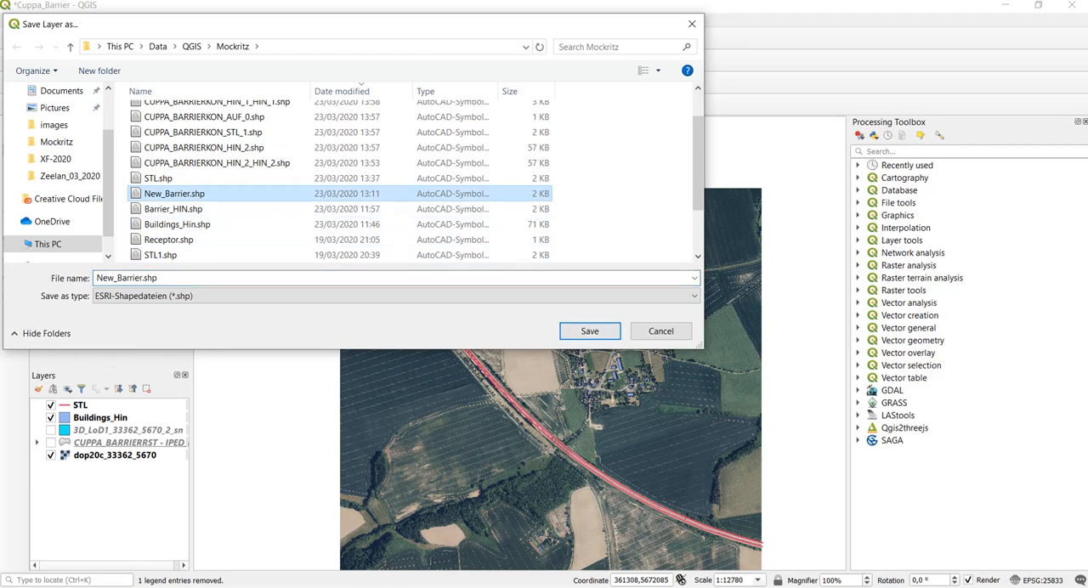
{"action": "left_click", "coordinate": [590, 331]}
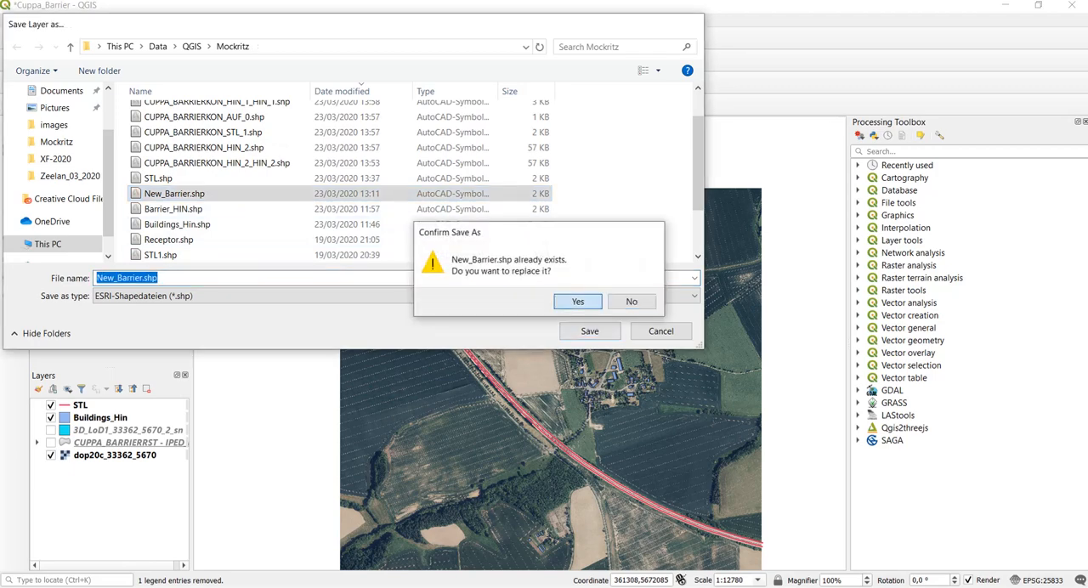
{"action": "key", "text": "Return"}
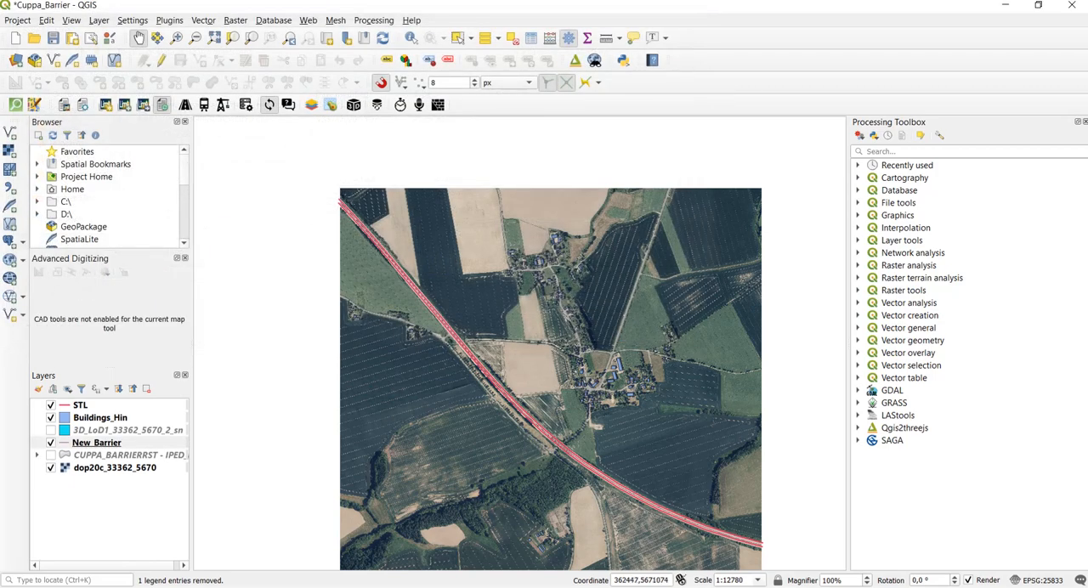
- Style the New_Barrier layer's line symbol in violet #6c13e1 and increase its line width
{"action": "scroll", "coordinate": [408, 247], "scroll_direction": "up", "scroll_amount": 1}
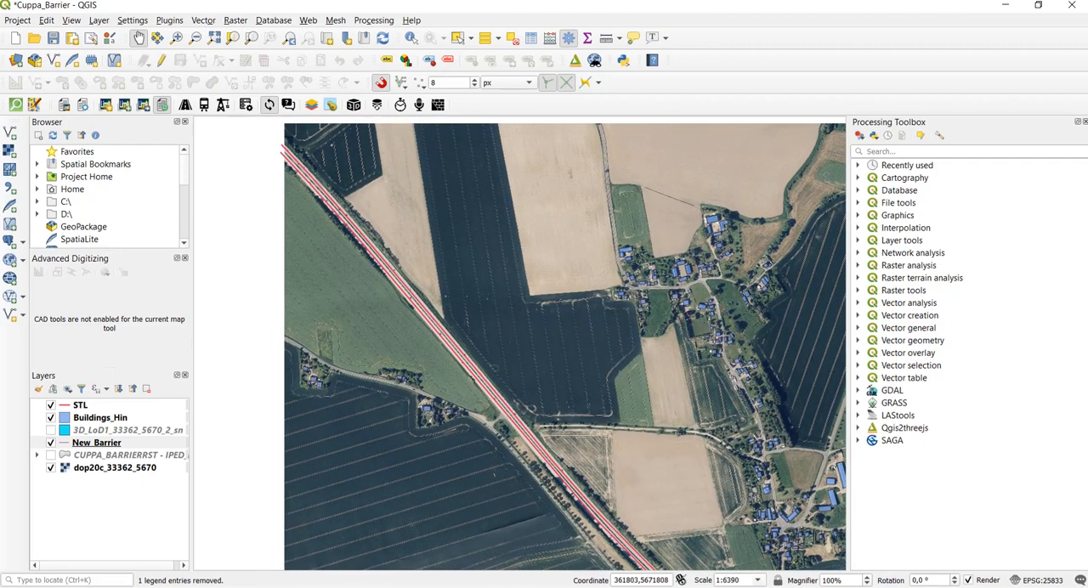
{"action": "right_click", "coordinate": [116, 443]}
{"action": "mouse_move", "coordinate": [196, 415]}
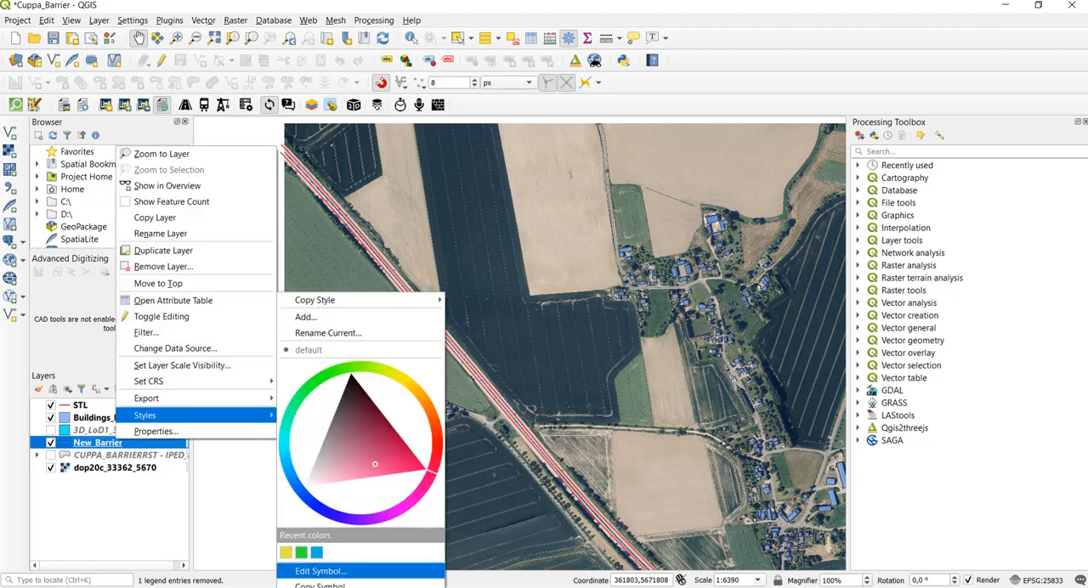
{"action": "left_click", "coordinate": [321, 572]}
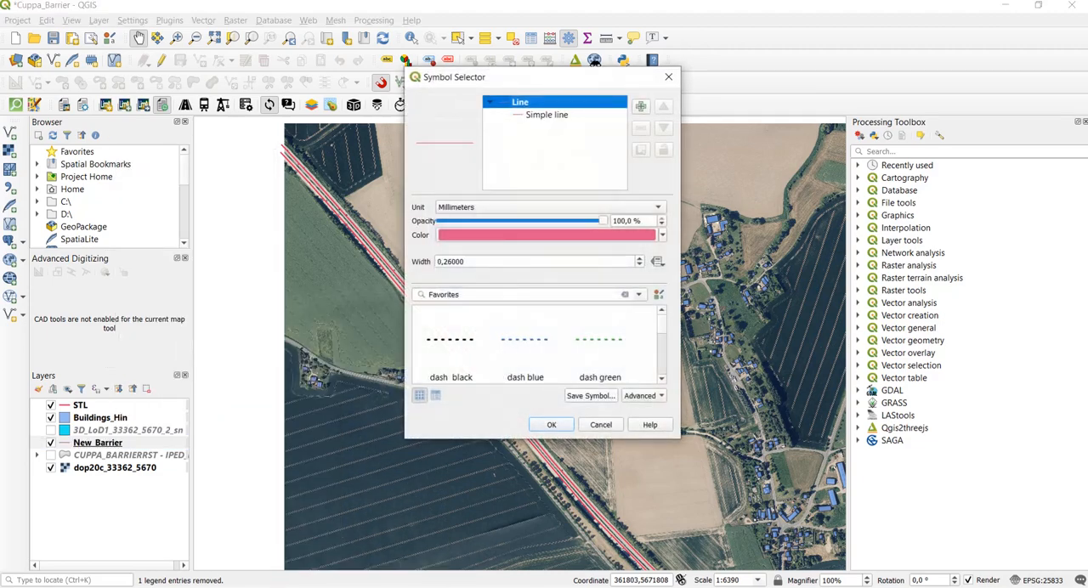
{"action": "left_click", "coordinate": [547, 235]}
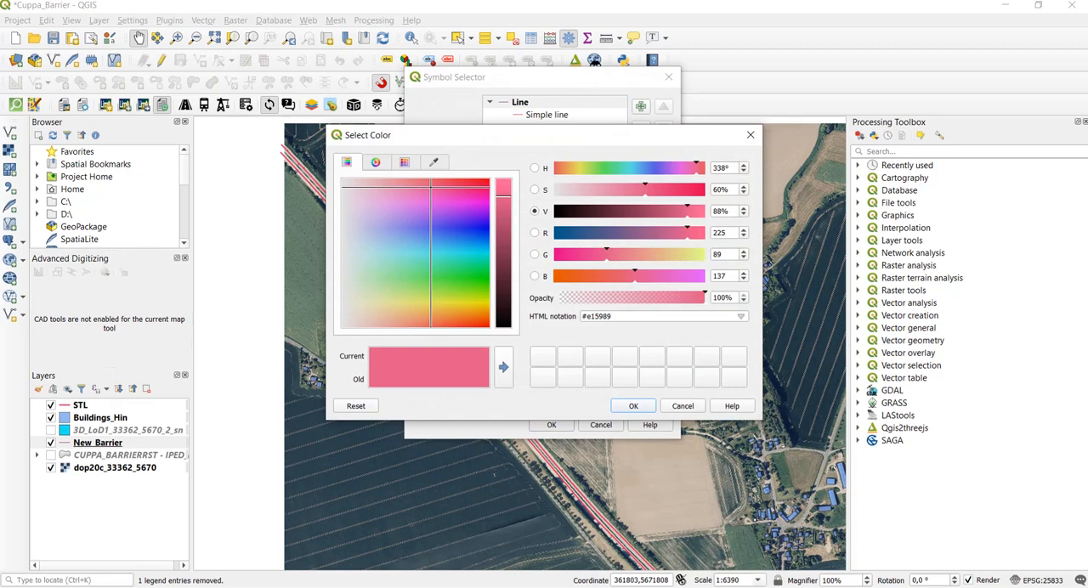
{"action": "left_click", "coordinate": [476, 217]}
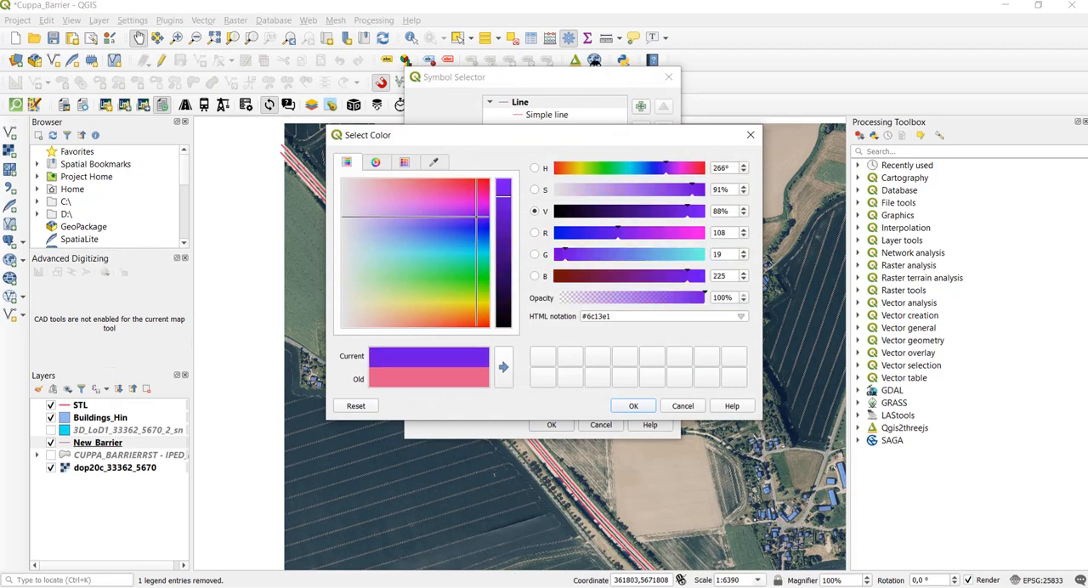
{"action": "left_click", "coordinate": [634, 406]}
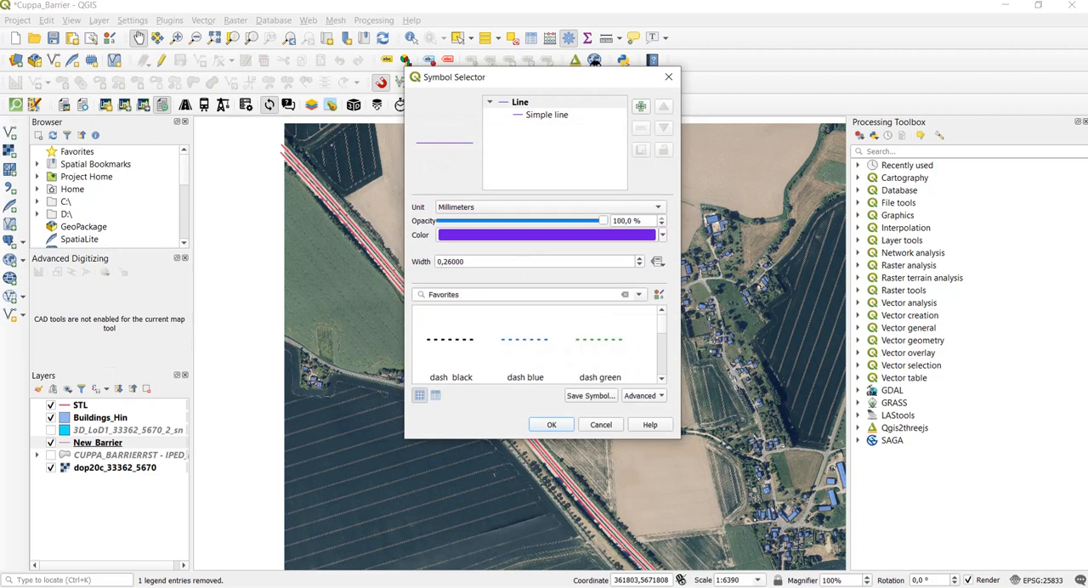
{"action": "left_click", "coordinate": [639, 258]}
{"action": "left_click", "coordinate": [639, 259]}
{"action": "key", "text": "Return"}
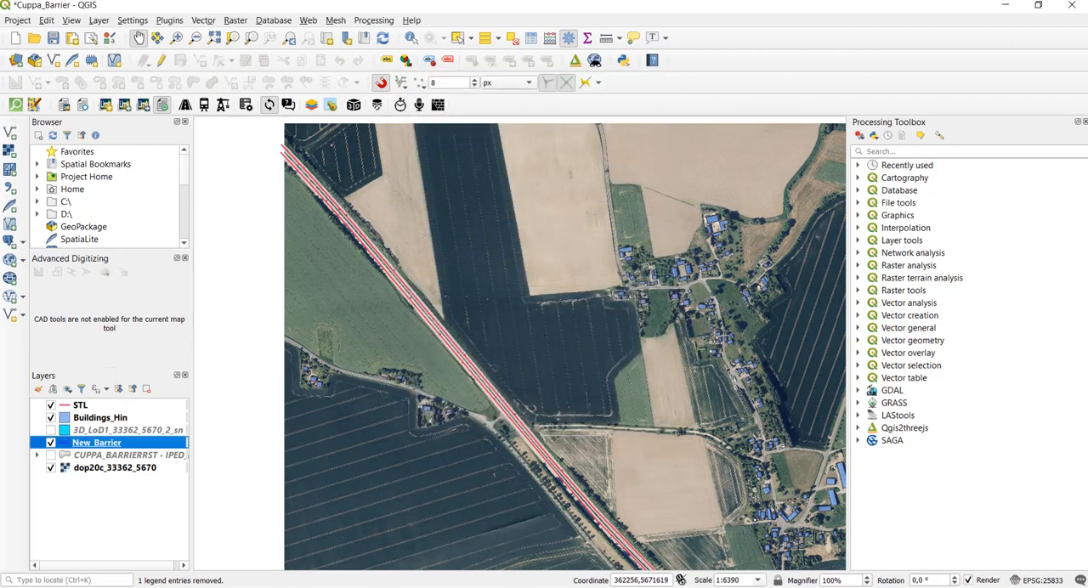
- Put New_Barrier into edit mode and draw a 100 m barrier line along the road's village-side edge, accepting the default attributes
{"action": "scroll", "coordinate": [386, 285], "scroll_direction": "up", "scroll_amount": 1}
{"action": "scroll", "coordinate": [386, 284], "scroll_direction": "down", "scroll_amount": 1}
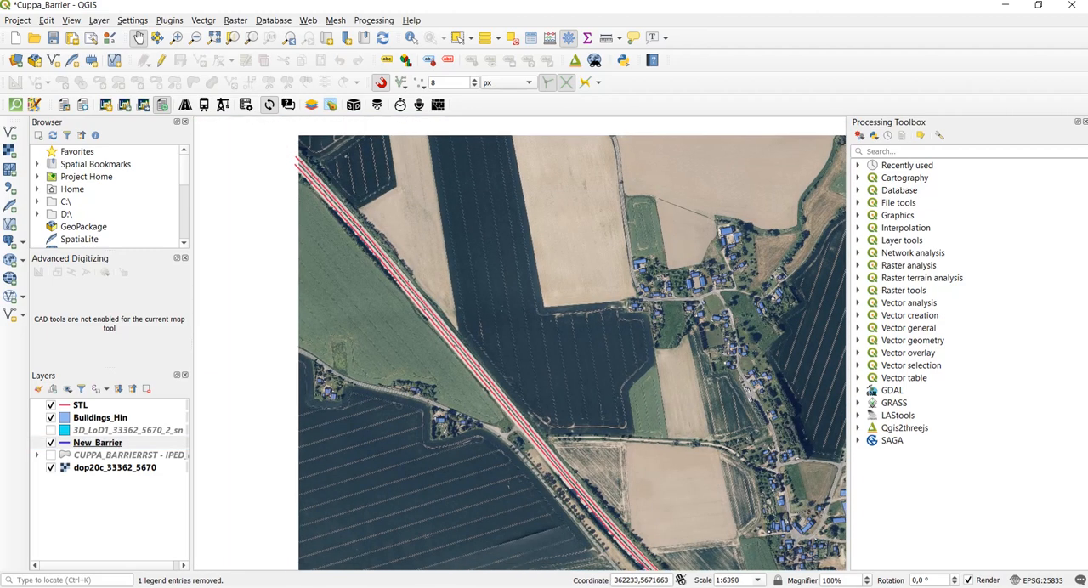
{"action": "left_click", "coordinate": [161, 60]}
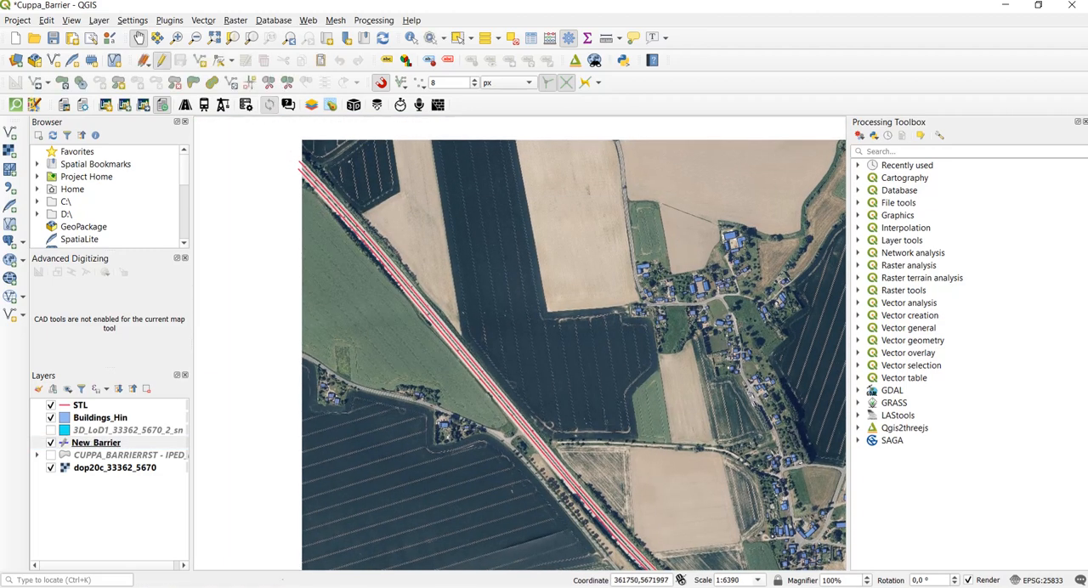
{"action": "left_click", "coordinate": [200, 60]}
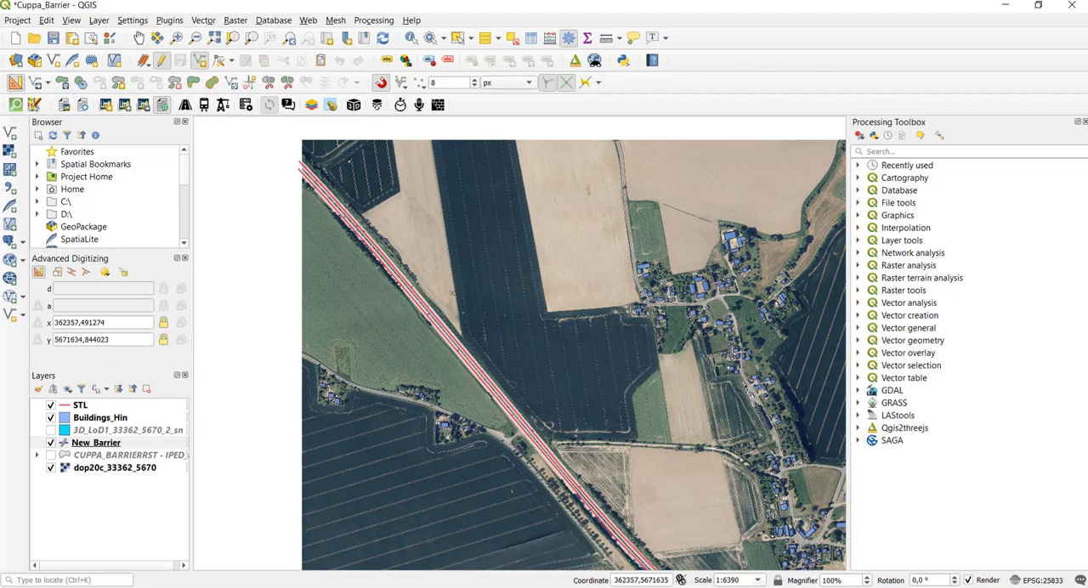
{"action": "scroll", "coordinate": [379, 277], "scroll_direction": "up", "scroll_amount": 1}
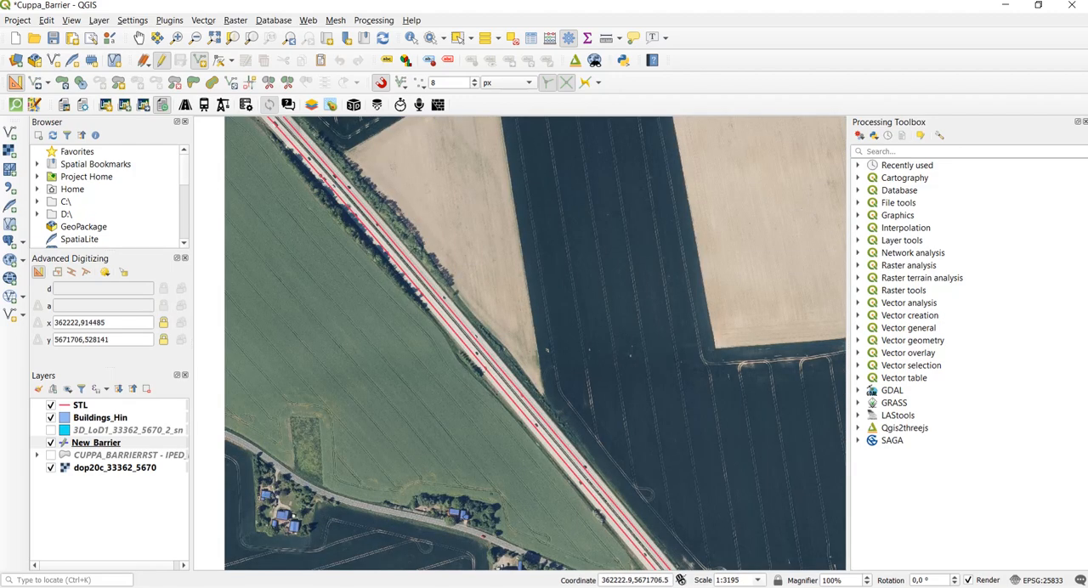
{"action": "left_click", "coordinate": [413, 251]}
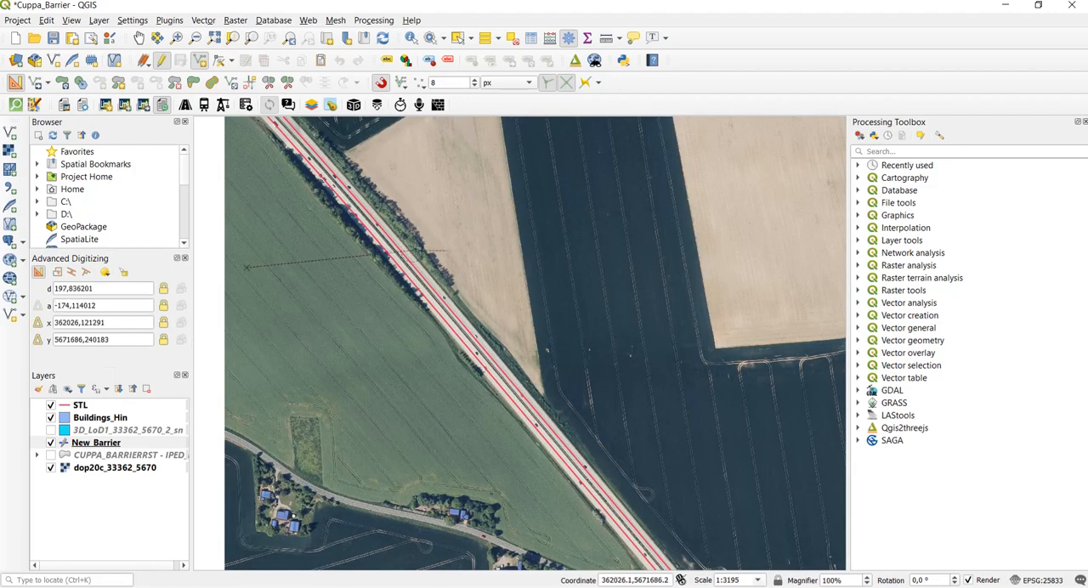
{"action": "left_click", "coordinate": [114, 289]}
{"action": "left_click_drag", "start_coordinate": [101, 289], "coordinate": [53, 289]}
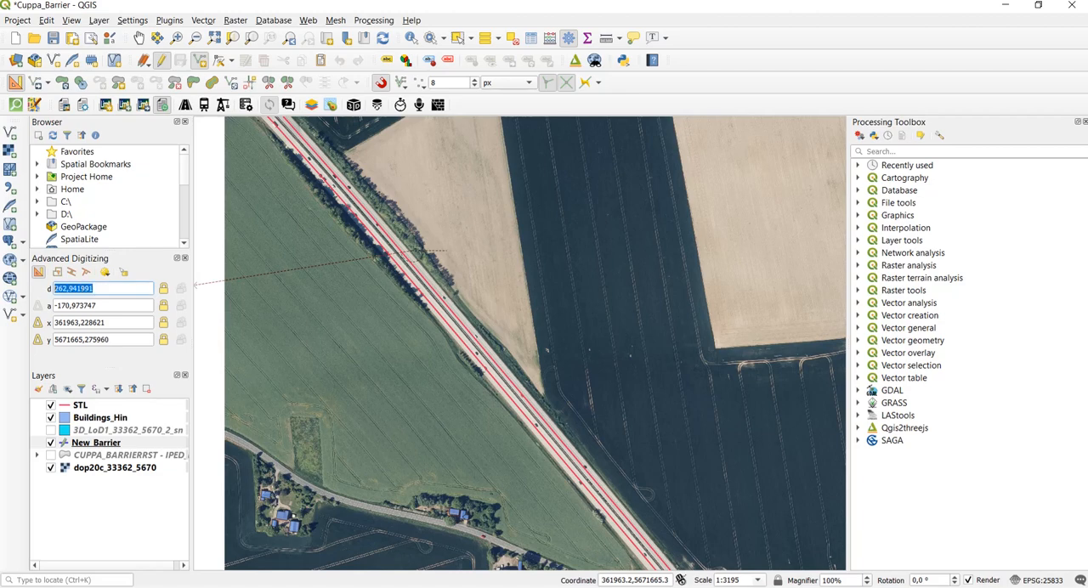
{"action": "type", "text": "100"}
{"action": "key", "text": "Return"}
{"action": "scroll", "coordinate": [453, 289], "scroll_direction": "up", "scroll_amount": 2}
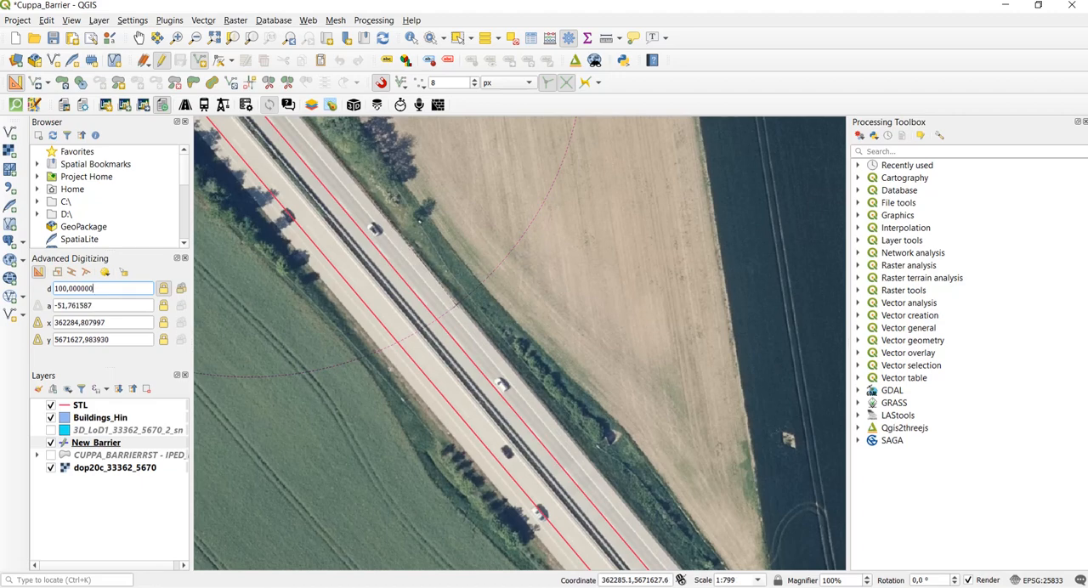
{"action": "left_click", "coordinate": [460, 304]}
{"action": "right_click", "coordinate": [460, 304]}
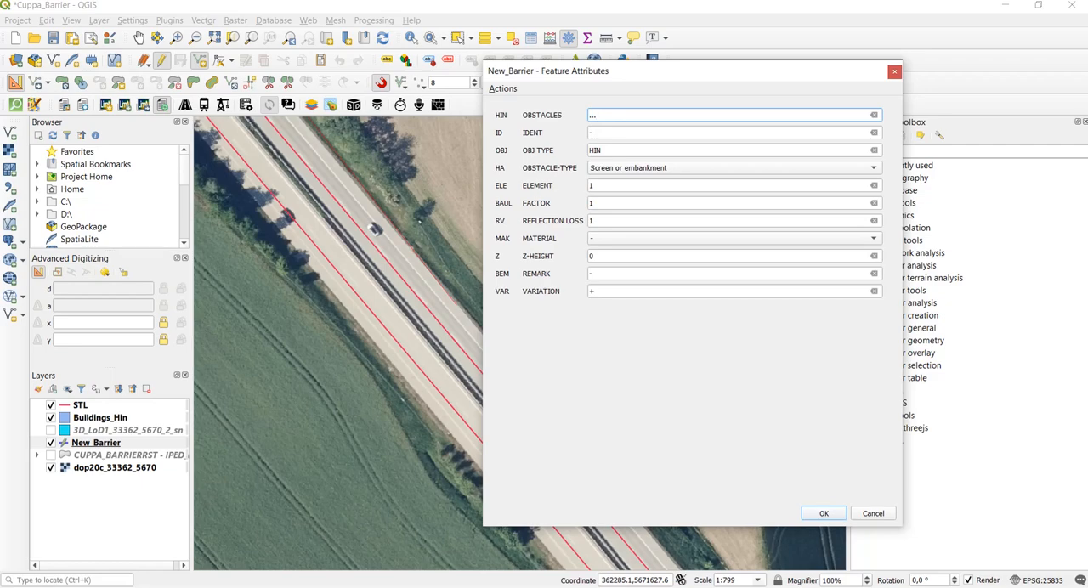
{"action": "key", "text": "Return"}
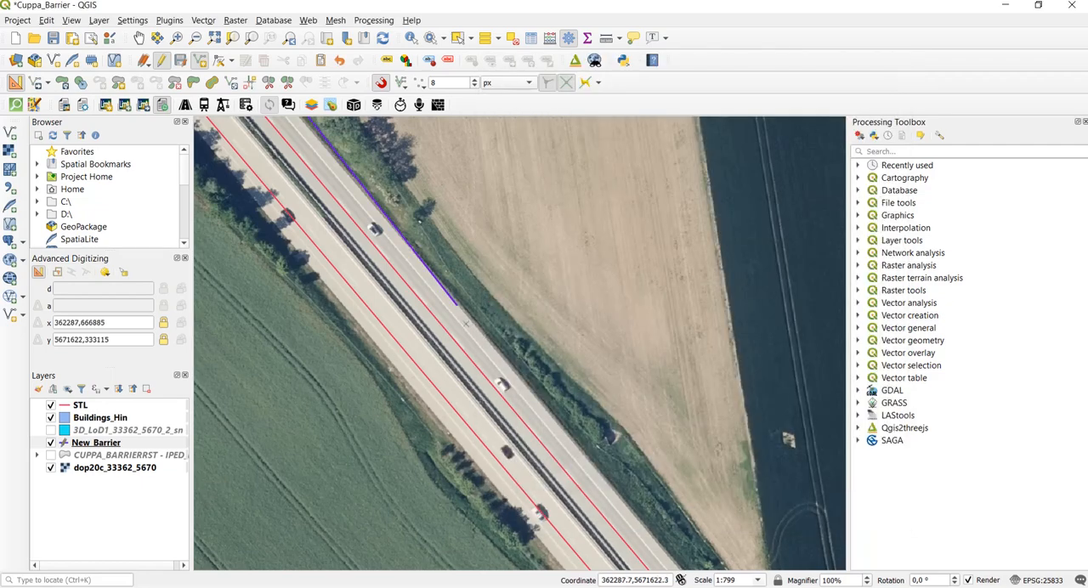
- Add a second 100 m barrier line southeast along the road edge, starting from the first line's end point
{"action": "left_click", "coordinate": [457, 303]}
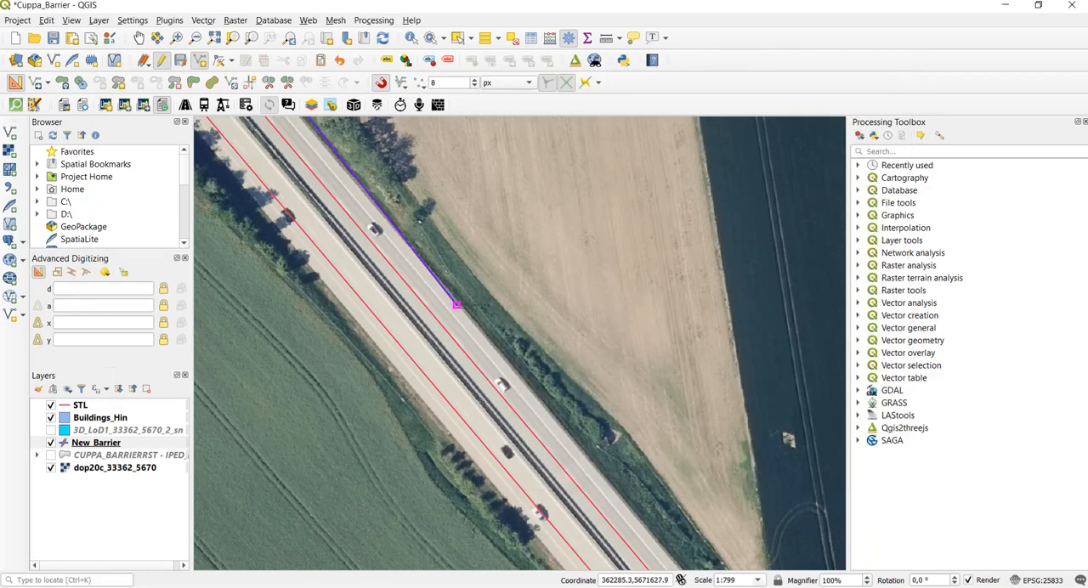
{"action": "type", "text": "d"}
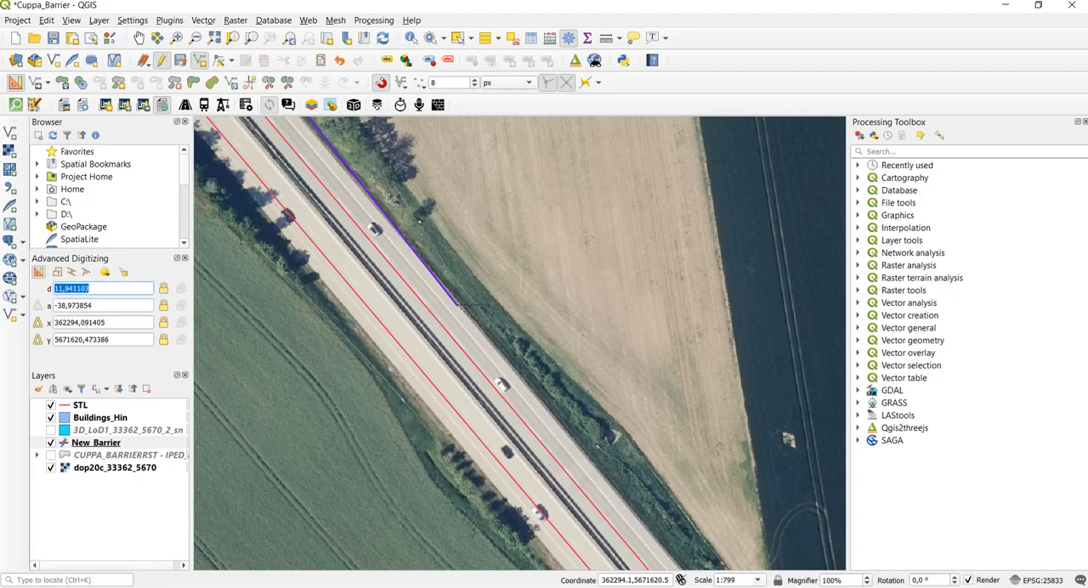
{"action": "type", "text": "100"}
{"action": "key", "text": "Return"}
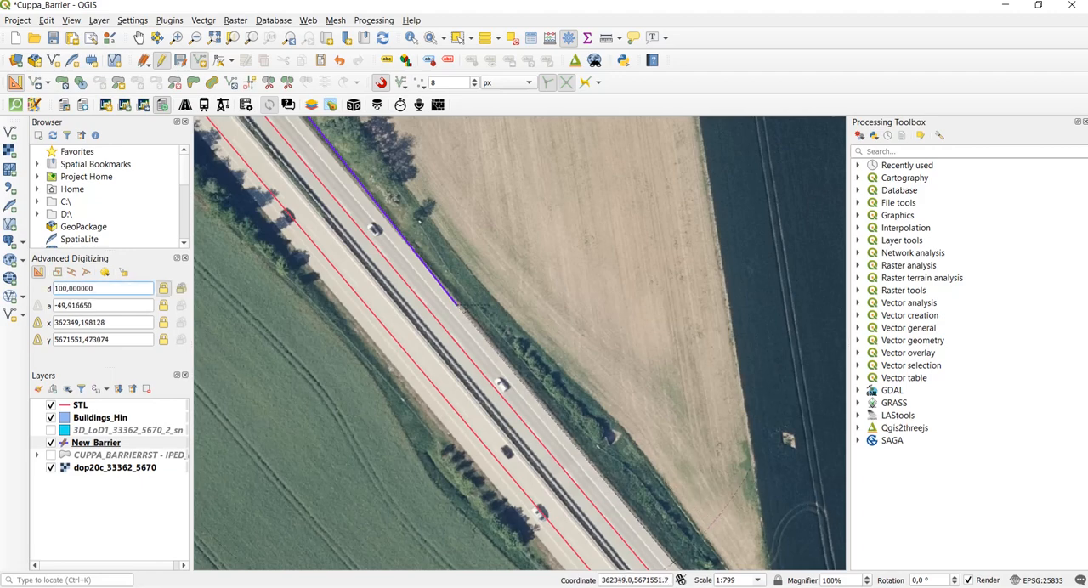
{"action": "left_click", "coordinate": [675, 563]}
{"action": "right_click", "coordinate": [674, 563]}
{"action": "key", "text": "Return"}
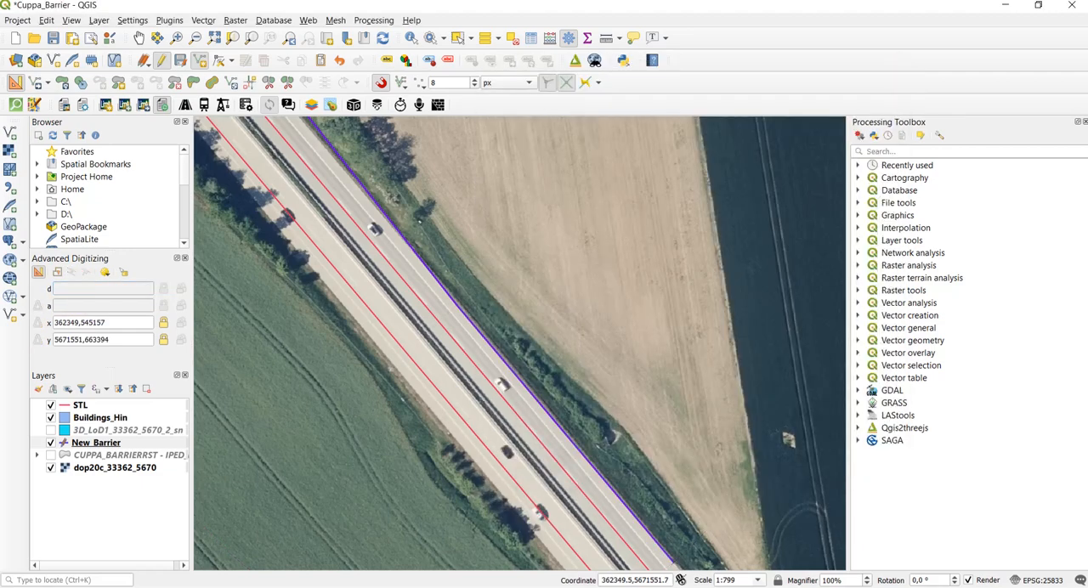
- Add a third 100 m barrier line along the road edge, snapped to the end of the second one
{"action": "scroll", "coordinate": [681, 553], "scroll_direction": "down", "scroll_amount": 5}
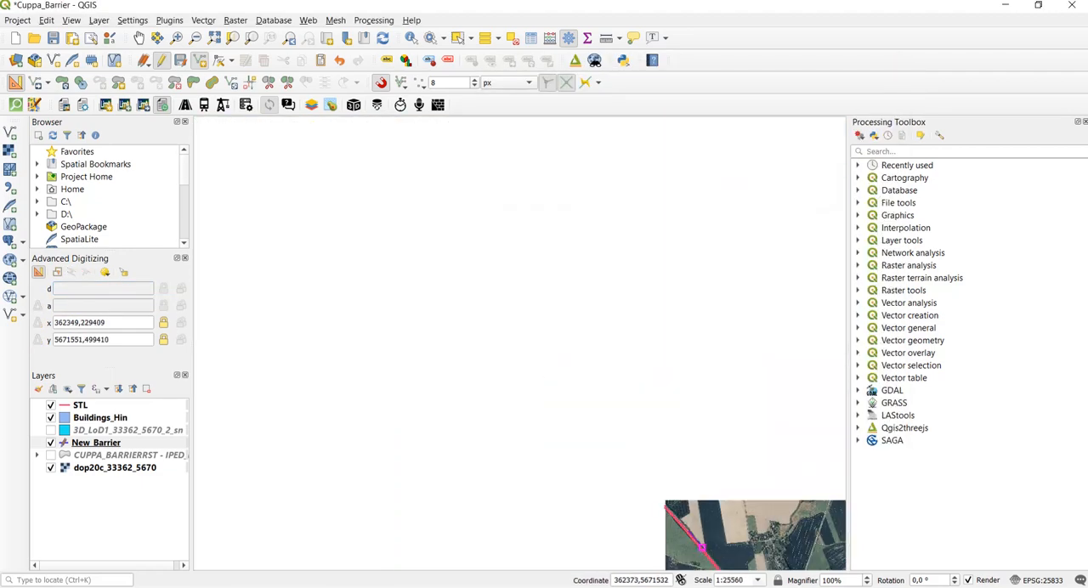
{"action": "key", "text": "Down"}
{"action": "key", "text": "Down"}
{"action": "key", "text": "Right"}
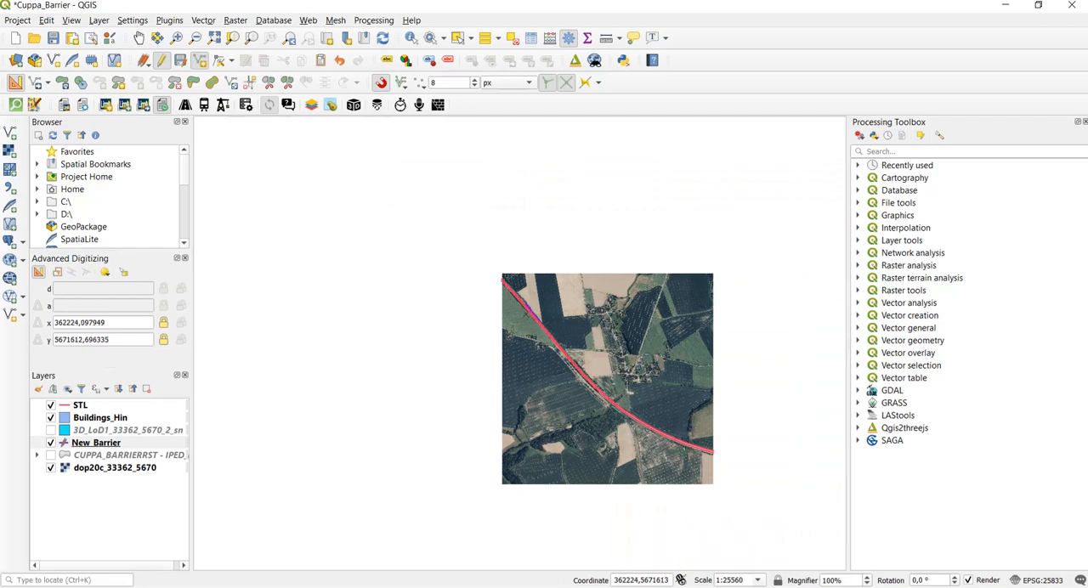
{"action": "scroll", "coordinate": [520, 344], "scroll_direction": "up", "scroll_amount": 4}
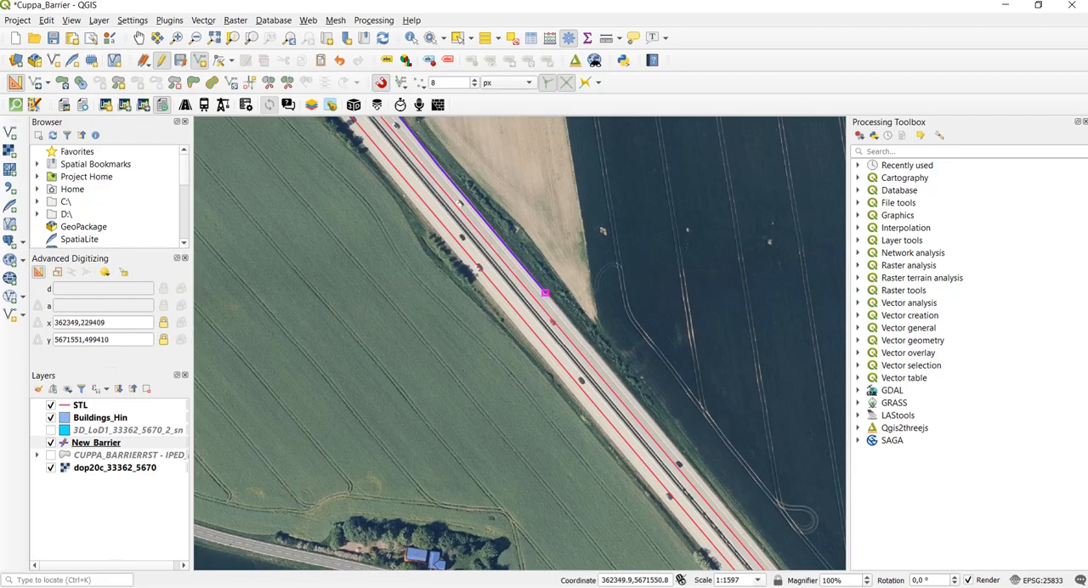
{"action": "left_click", "coordinate": [545, 293]}
{"action": "type", "text": "d"}
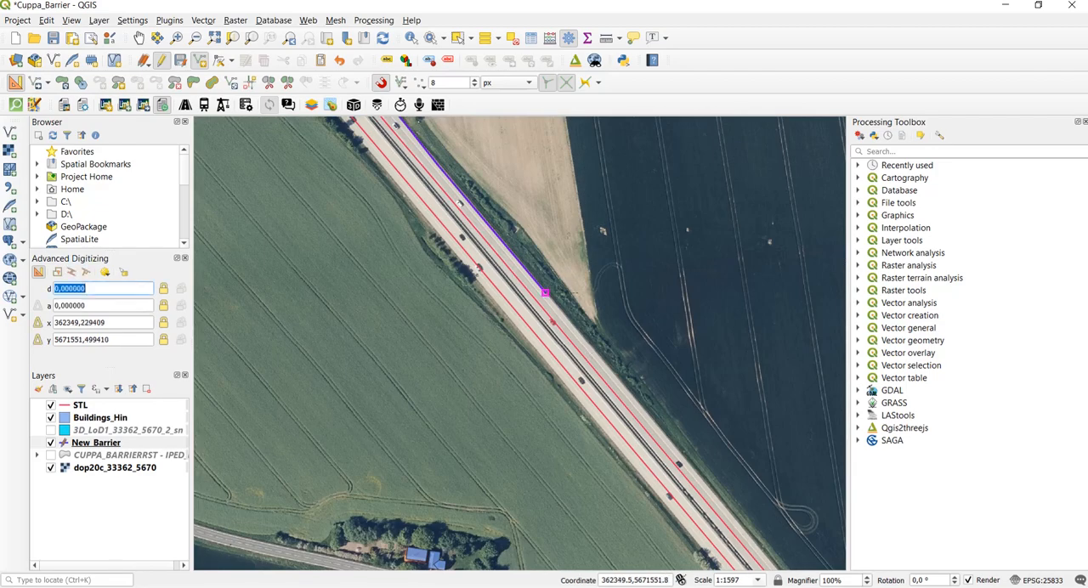
{"action": "type", "text": "100"}
{"action": "key", "text": "Return"}
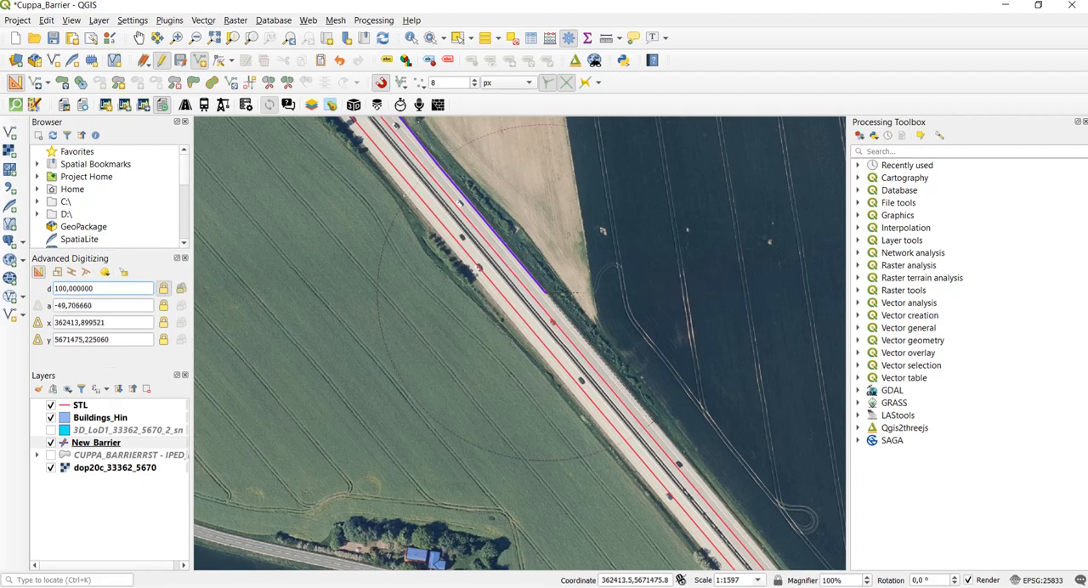
{"action": "left_click", "coordinate": [545, 293]}
{"action": "right_click", "coordinate": [544, 293]}
{"action": "key", "text": "Return"}
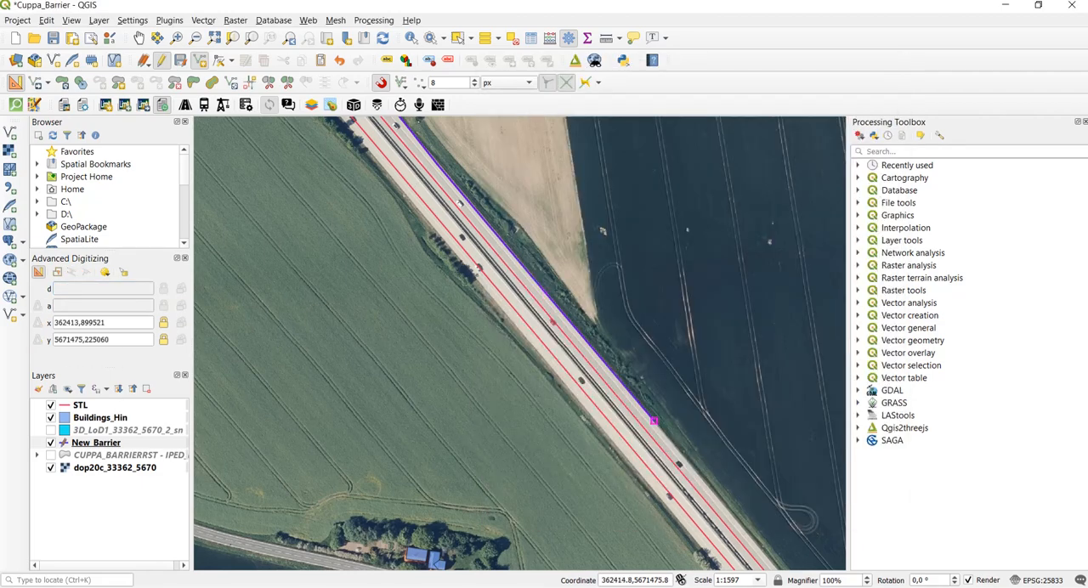
- Draw the fourth 100 m barrier line from the third one's end, following the same road edge
{"action": "type", "text": "d100"}
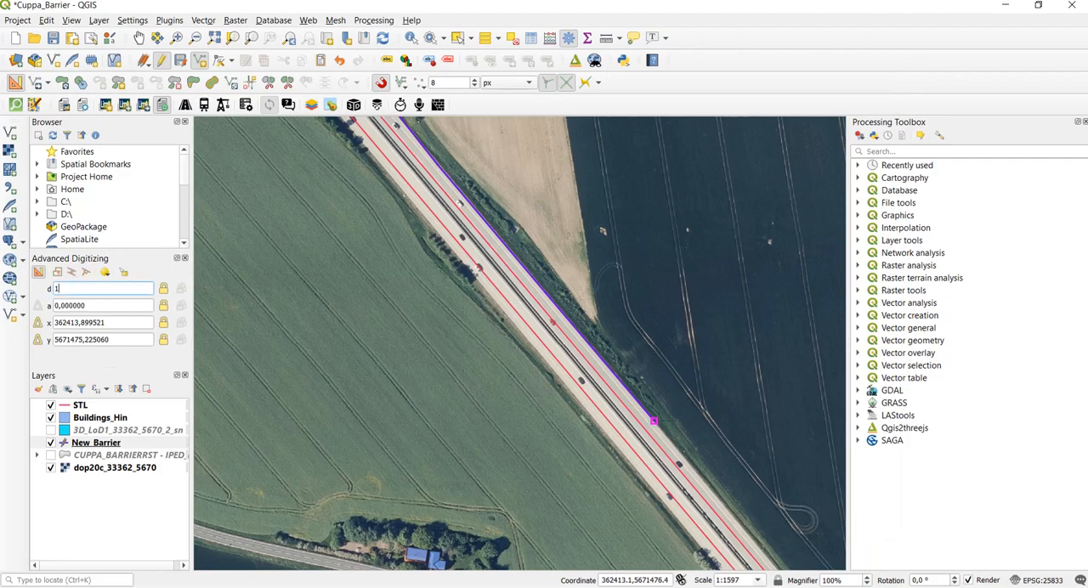
{"action": "key", "text": "Return"}
{"action": "scroll", "coordinate": [654, 421], "scroll_direction": "down", "scroll_amount": 1}
{"action": "scroll", "coordinate": [693, 476], "scroll_direction": "up", "scroll_amount": 2}
{"action": "left_click", "coordinate": [753, 513]}
{"action": "right_click", "coordinate": [753, 513]}
{"action": "scroll", "coordinate": [544, 255], "scroll_direction": "down", "scroll_amount": 1}
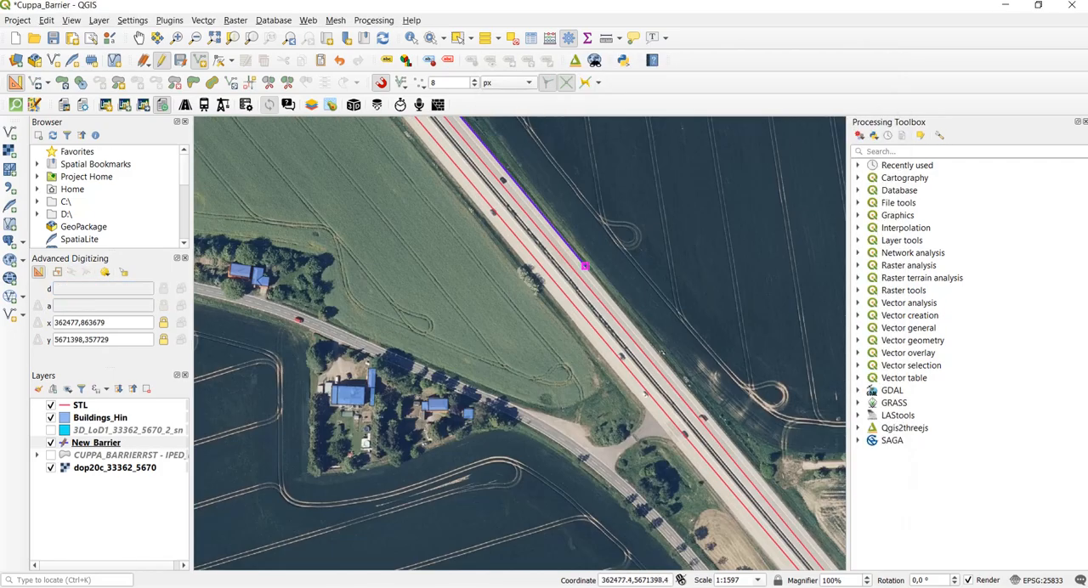
- Draw the fifth 100 m barrier line from the fourth one's end, past the side road junction
{"action": "left_click", "coordinate": [585, 266]}
{"action": "type", "text": "100"}
{"action": "key", "text": "Return"}
{"action": "left_click", "coordinate": [693, 394]}
{"action": "right_click", "coordinate": [692, 393]}
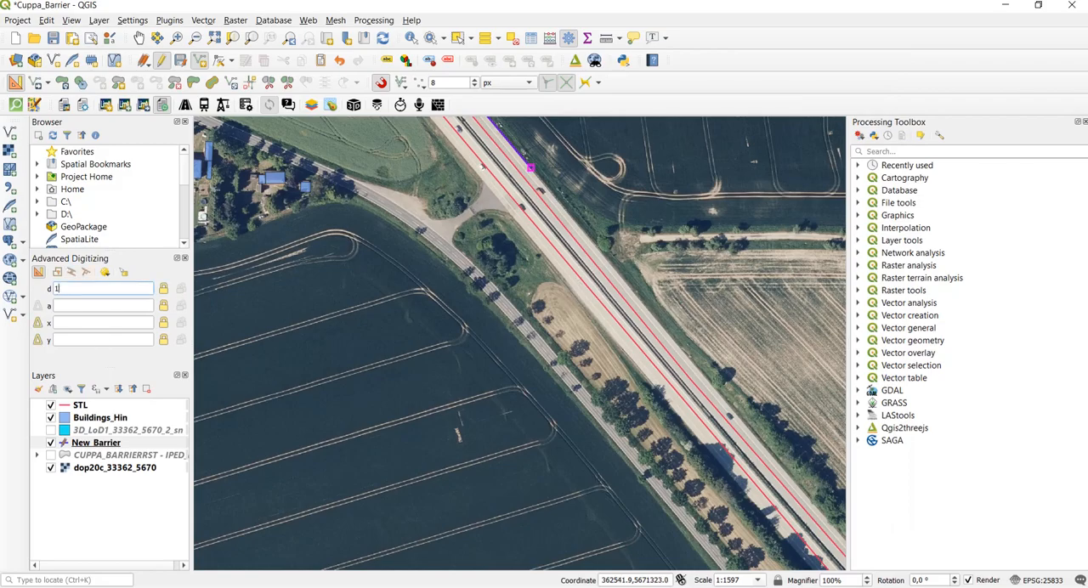
- Continue the barrier southeast along the road edge with a sixth and a seventh 100 m line, each starting at the previous end point
{"action": "scroll", "coordinate": [537, 242], "scroll_direction": "up", "scroll_amount": 1}
{"action": "type", "text": "d100"}
{"action": "key", "text": "Return"}
{"action": "scroll", "coordinate": [634, 290], "scroll_direction": "down", "scroll_amount": 1}
{"action": "scroll", "coordinate": [716, 392], "scroll_direction": "up", "scroll_amount": 1}
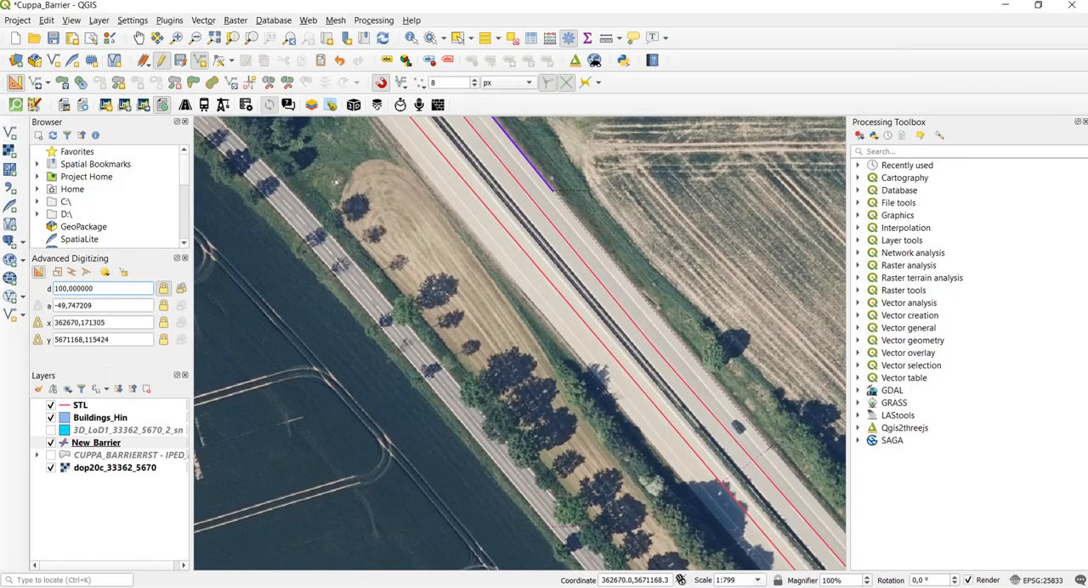
{"action": "left_click", "coordinate": [765, 447]}
{"action": "right_click", "coordinate": [765, 447]}
- Draw the eighth 100 m barrier line southeast along the road edge, starting at the seventh one's end point
{"action": "scroll", "coordinate": [595, 341], "scroll_direction": "down", "scroll_amount": 2}
{"action": "left_click", "coordinate": [462, 232]}
{"action": "scroll", "coordinate": [462, 231], "scroll_direction": "up", "scroll_amount": 1}
{"action": "scroll", "coordinate": [678, 476], "scroll_direction": "down", "scroll_amount": 1}
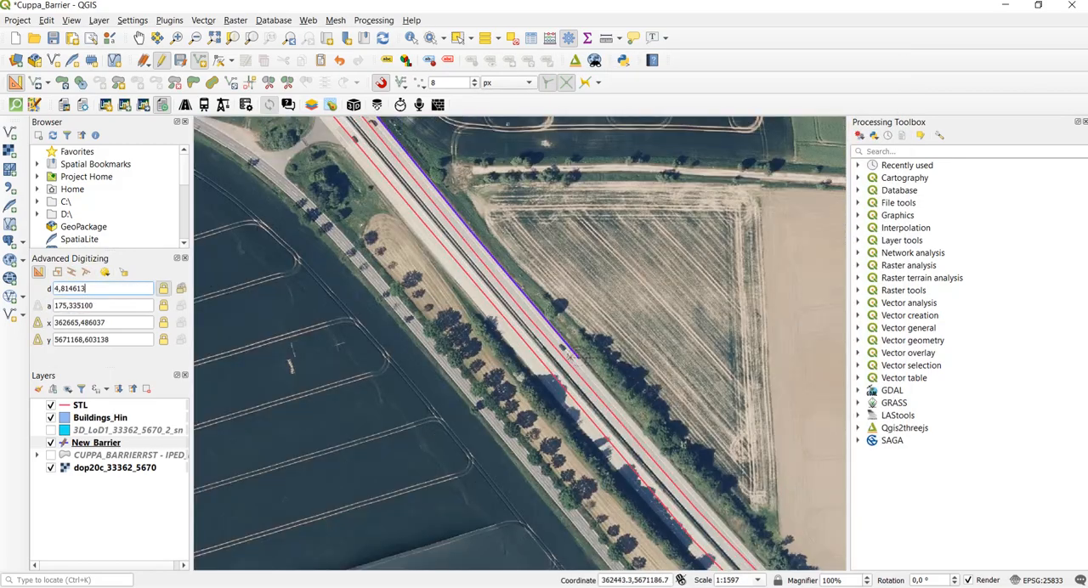
{"action": "type", "text": "d100"}
{"action": "key", "text": "Return"}
{"action": "scroll", "coordinate": [679, 476], "scroll_direction": "up", "scroll_amount": 1}
{"action": "scroll", "coordinate": [685, 482], "scroll_direction": "down", "scroll_amount": 2}
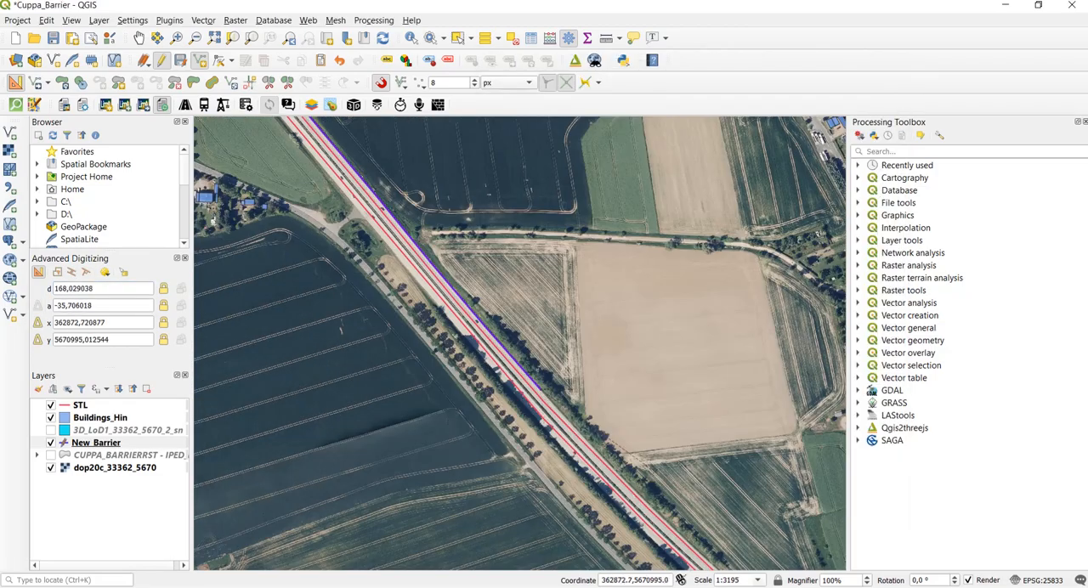
- Add the ninth and tenth 100 m barrier lines along the tree-lined road edge, each snapped to the previous end point
{"action": "scroll", "coordinate": [638, 464], "scroll_direction": "up", "scroll_amount": 3}
{"action": "scroll", "coordinate": [600, 437], "scroll_direction": "down", "scroll_amount": 3}
{"action": "scroll", "coordinate": [422, 294], "scroll_direction": "up", "scroll_amount": 1}
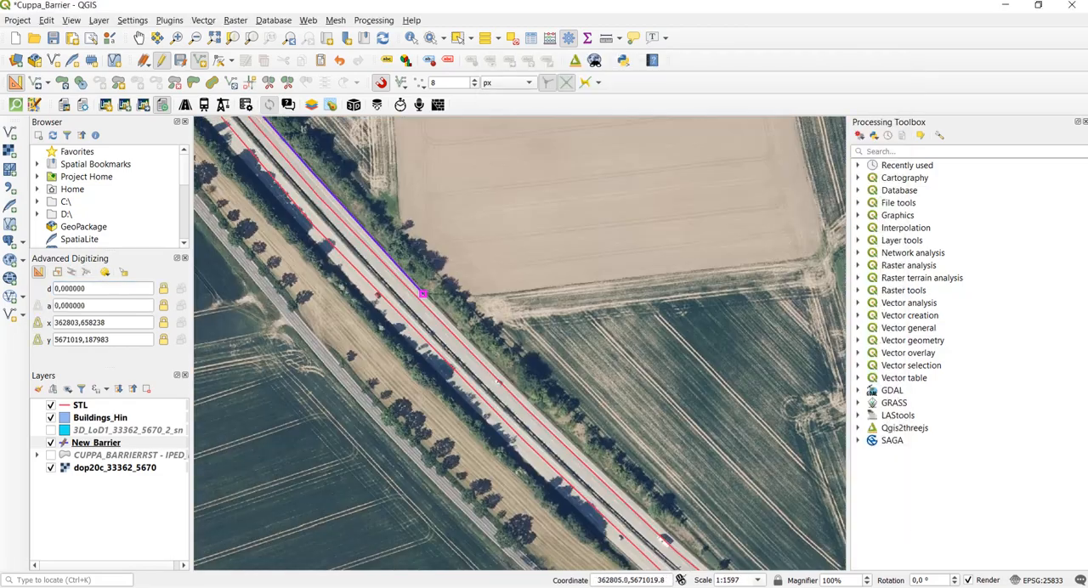
{"action": "left_click", "coordinate": [544, 414]}
{"action": "right_click", "coordinate": [544, 414]}
{"action": "key", "text": "Return"}
- Draw the eleventh 100 m barrier line from the tenth one's end along the same road edge
{"action": "left_click", "coordinate": [543, 412]}
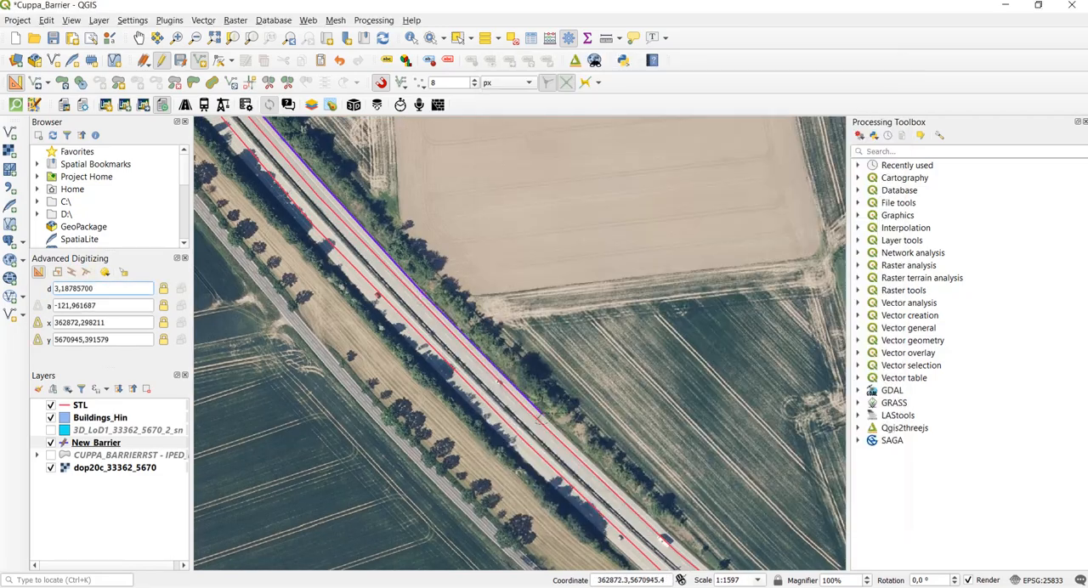
{"action": "type", "text": "d100"}
{"action": "key", "text": "Return"}
{"action": "scroll", "coordinate": [672, 530], "scroll_direction": "up", "scroll_amount": 1}
- Draw the twelfth 100 m barrier line from the eleventh one's end up to the start of the bridge
{"action": "left_click", "coordinate": [658, 526]}
{"action": "type", "text": "d100"}
{"action": "key", "text": "Return"}
{"action": "scroll", "coordinate": [659, 529], "scroll_direction": "up", "scroll_amount": 1}
{"action": "scroll", "coordinate": [686, 551], "scroll_direction": "down", "scroll_amount": 6}
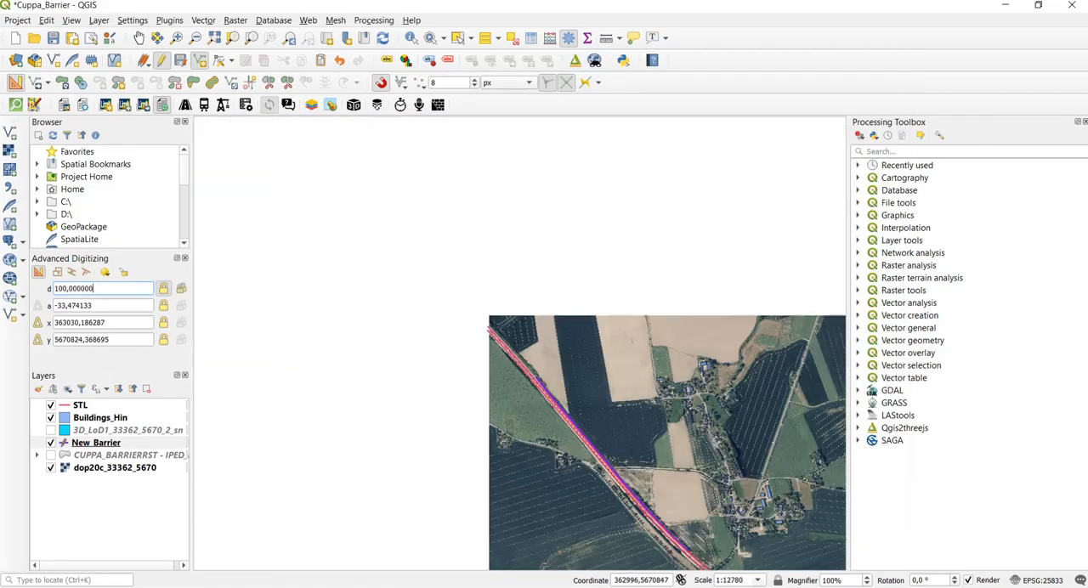
{"action": "scroll", "coordinate": [690, 559], "scroll_direction": "up", "scroll_amount": 6}
{"action": "left_click", "coordinate": [632, 451]}
{"action": "right_click", "coordinate": [632, 450]}
{"action": "key", "text": "Return"}
- Draw the thirteenth 100 m barrier line across the bridge, starting at the twelfth one's end point
{"action": "key", "text": "Down"}
{"action": "key", "text": "Down"}
{"action": "key", "text": "Down"}
{"action": "key", "text": "Right"}
{"action": "key", "text": "Right"}
{"action": "scroll", "coordinate": [410, 255], "scroll_direction": "down", "scroll_amount": 1}
{"action": "left_click", "coordinate": [354, 185]}
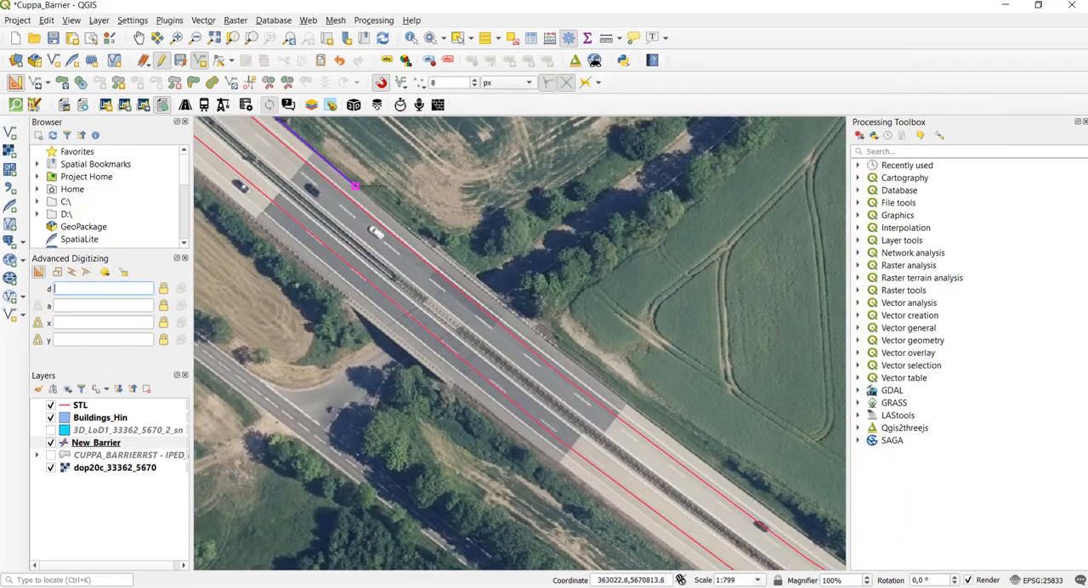
{"action": "type", "text": "d100"}
{"action": "key", "text": "Return"}
- Add the fourteenth 100 m barrier line beyond the bridge, snapped to the thirteenth one's end
{"action": "key", "text": "Right"}
{"action": "key", "text": "Right"}
{"action": "left_click", "coordinate": [294, 168]}
{"action": "type", "text": "d100"}
{"action": "key", "text": "Return"}
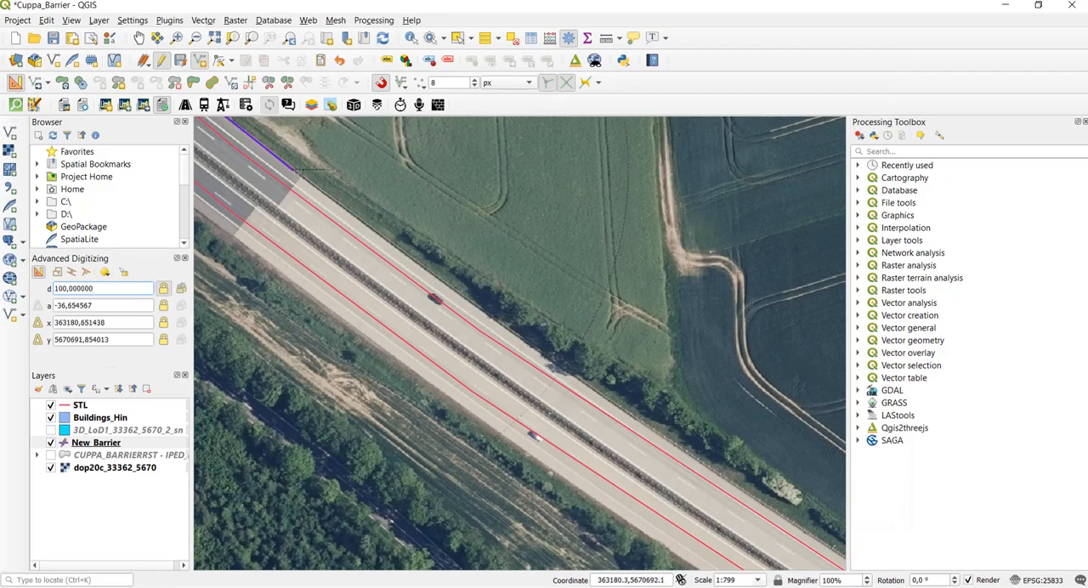
{"action": "left_click", "coordinate": [563, 371]}
{"action": "right_click", "coordinate": [563, 371]}
- Draw the fifteenth 100 m barrier line from the fourteenth one's end and accept its default attributes
{"action": "scroll", "coordinate": [563, 371], "scroll_direction": "down", "scroll_amount": 1}
{"action": "left_click", "coordinate": [405, 146]}
{"action": "type", "text": "d100"}
{"action": "key", "text": "Return"}
{"action": "left_click", "coordinate": [544, 238]}
{"action": "right_click", "coordinate": [544, 238]}
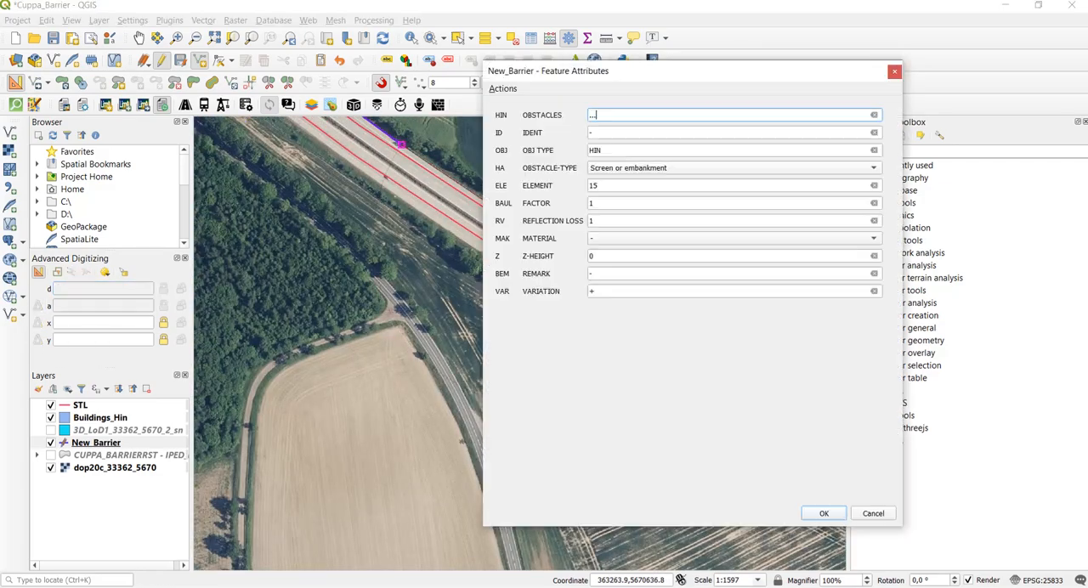
{"action": "key", "text": "Return"}
- Draw the sixteenth barrier line from the fifteenth one's end along the road edge and accept its default attributes
{"action": "left_click", "coordinate": [544, 238]}
{"action": "left_click", "coordinate": [687, 325]}
{"action": "right_click", "coordinate": [687, 325]}
{"action": "left_click", "coordinate": [824, 513]}
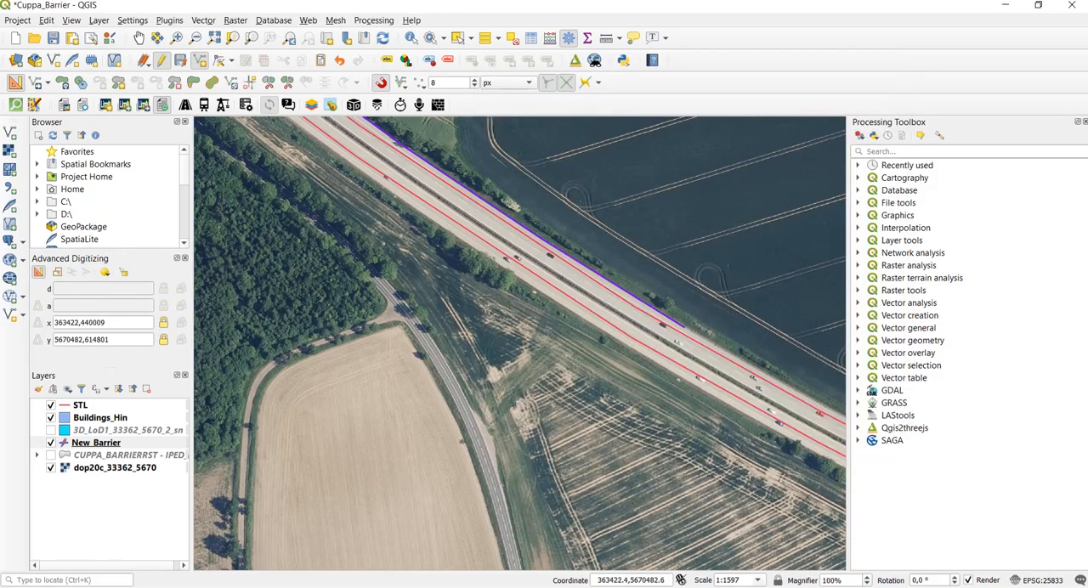
- End editing of the New_Barrier layer and save the digitized barrier lines
{"action": "scroll", "coordinate": [433, 253], "scroll_direction": "down", "scroll_amount": 3}
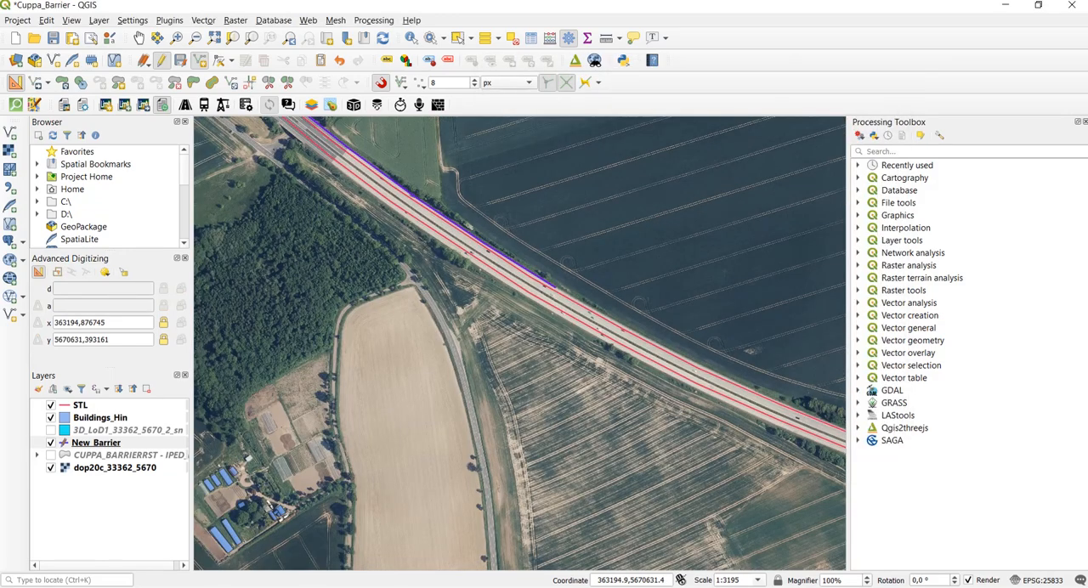
{"action": "key", "text": "Left"}
{"action": "key", "text": "Up"}
{"action": "key", "text": "Up"}
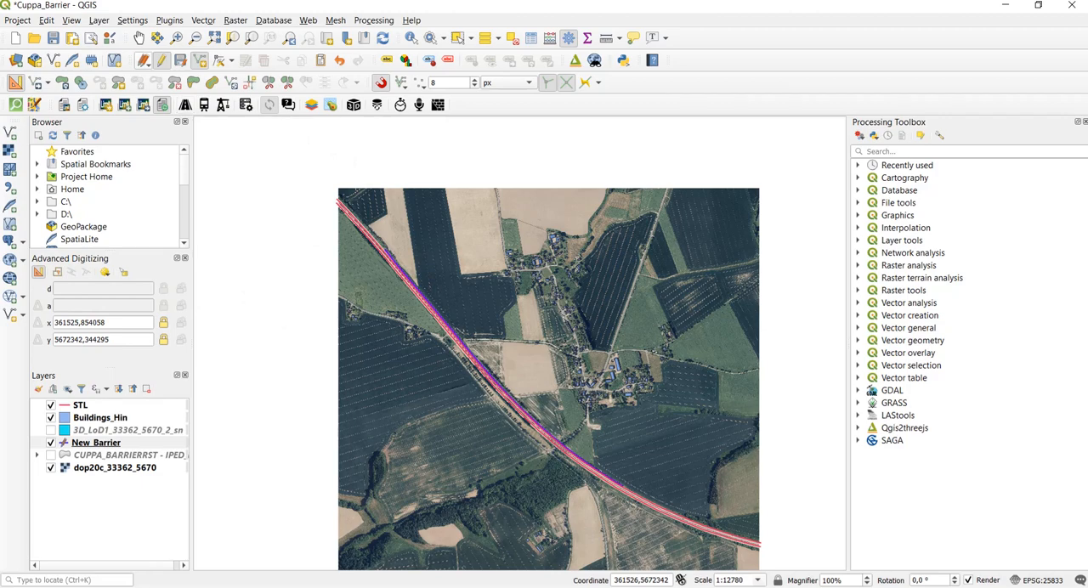
{"action": "left_click", "coordinate": [161, 61]}
{"action": "left_click", "coordinate": [542, 306]}
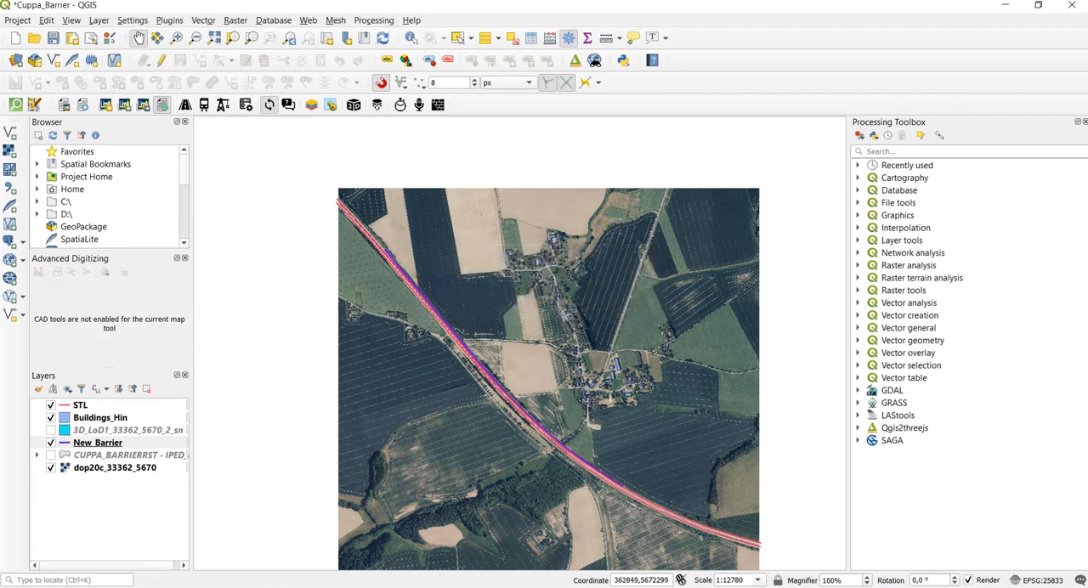
- Open New_Barrier's attribute table for editing, sorted by ELE ascending, and enter /SSG 1 0 15 as element 1's HIN OBSTACLES value
{"action": "left_click", "coordinate": [98, 443]}
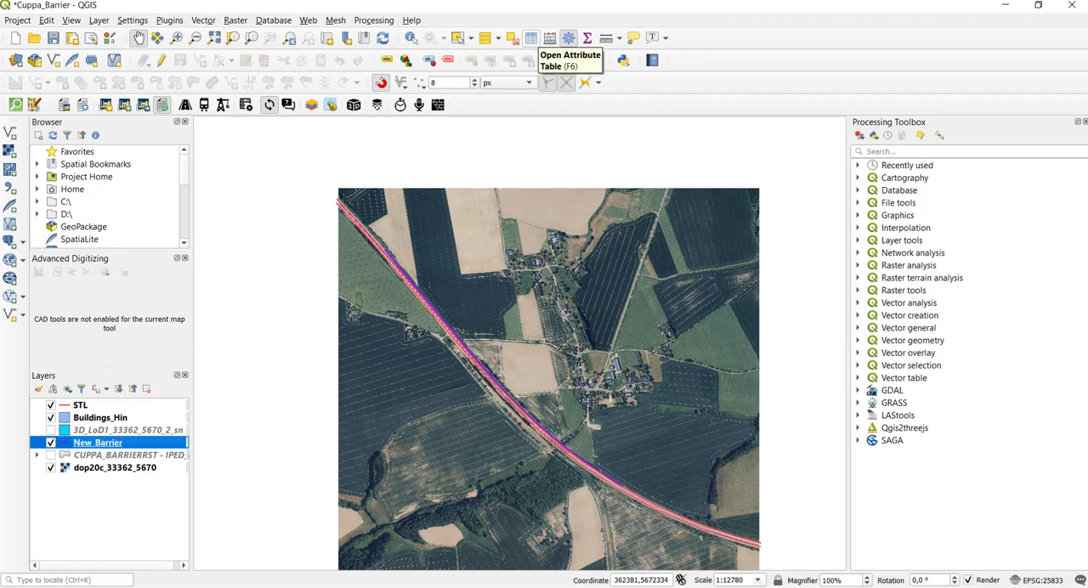
{"action": "left_click", "coordinate": [530, 38]}
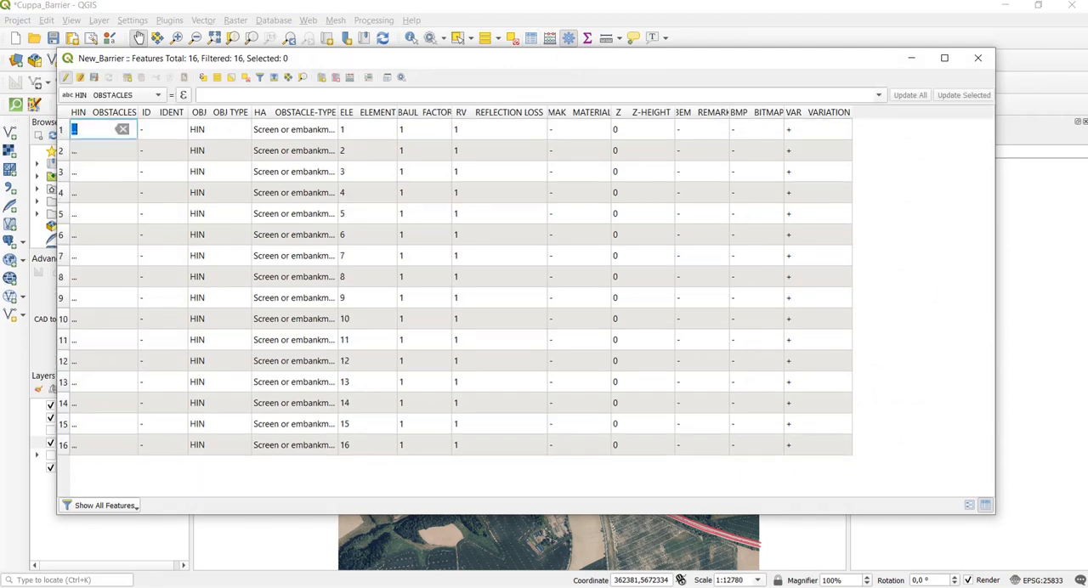
{"action": "type", "text": "15"}
{"action": "key", "text": "Down"}
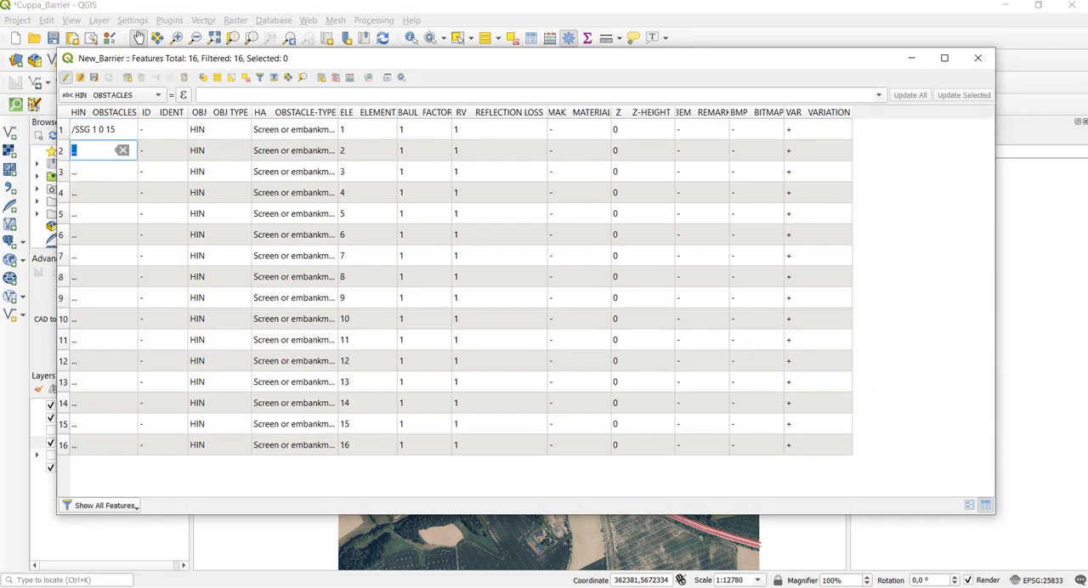
- Paste /SSG 1 0 15 into the HIN OBSTACLES field of elements 2 through 16
{"action": "type", "text": "/SSG 1 0 15"}
{"action": "key", "text": "Down"}
{"action": "type", "text": "/SSG 1 0 15"}
{"action": "key", "text": "Down"}
{"action": "type", "text": "/SSG 1 0 15"}
{"action": "key", "text": "Down"}
{"action": "type", "text": "/SSG 1 0 15"}
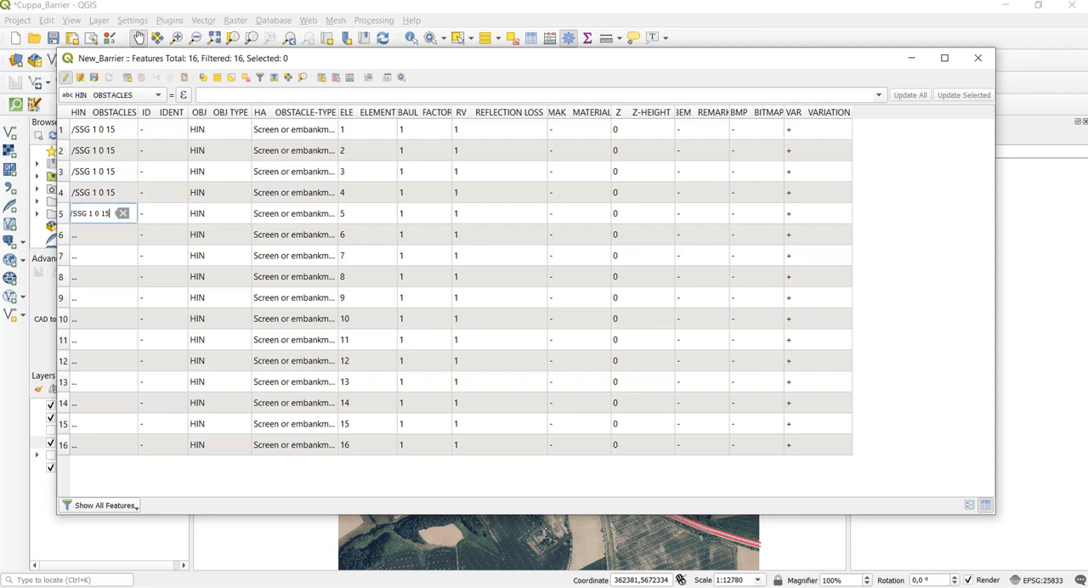
{"action": "key", "text": "Down"}
{"action": "type", "text": "/SSG 1 0 15"}
{"action": "key", "text": "Down"}
{"action": "type", "text": "/SSG 1 0 15"}
{"action": "key", "text": "Down"}
{"action": "type", "text": "/SSG 1 0 15"}
{"action": "key", "text": "Down"}
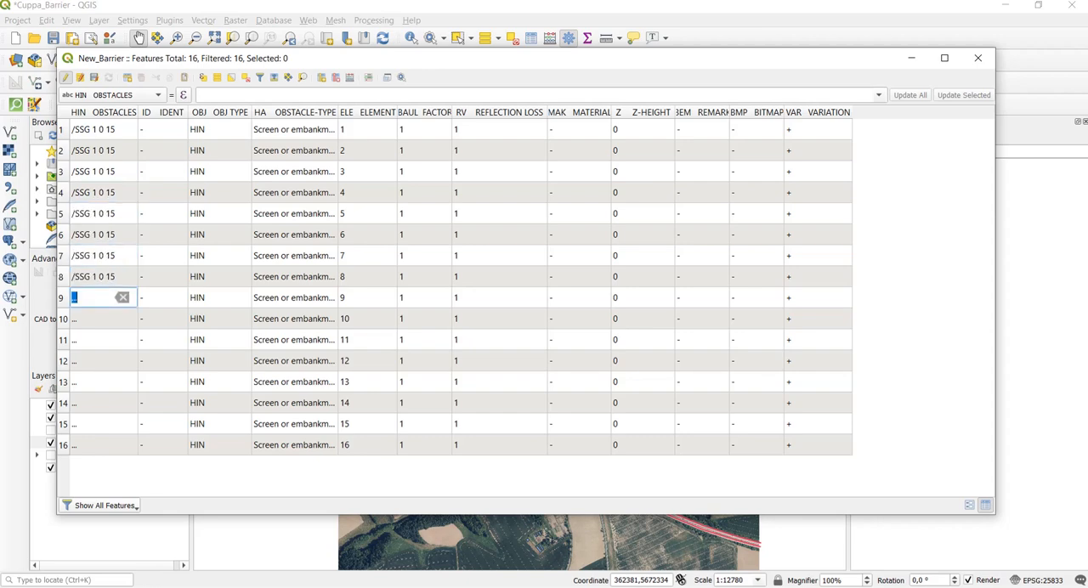
{"action": "type", "text": "/SSG 1 0 15"}
{"action": "key", "text": "Down"}
{"action": "type", "text": "/SSG 1 0 15"}
{"action": "key", "text": "Down"}
{"action": "type", "text": "/SSG 1 0 15"}
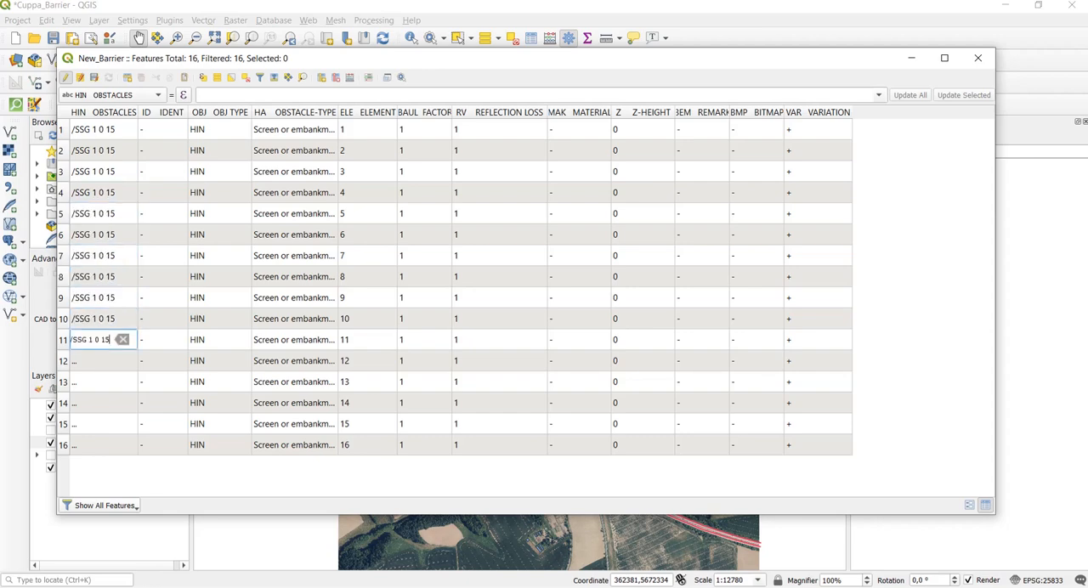
{"action": "key", "text": "Down"}
{"action": "type", "text": "/SSG 1 0 15"}
{"action": "key", "text": "Down"}
{"action": "type", "text": "/SSG 1 0 15"}
{"action": "key", "text": "Down"}
{"action": "type", "text": "/SSG 1 0 15"}
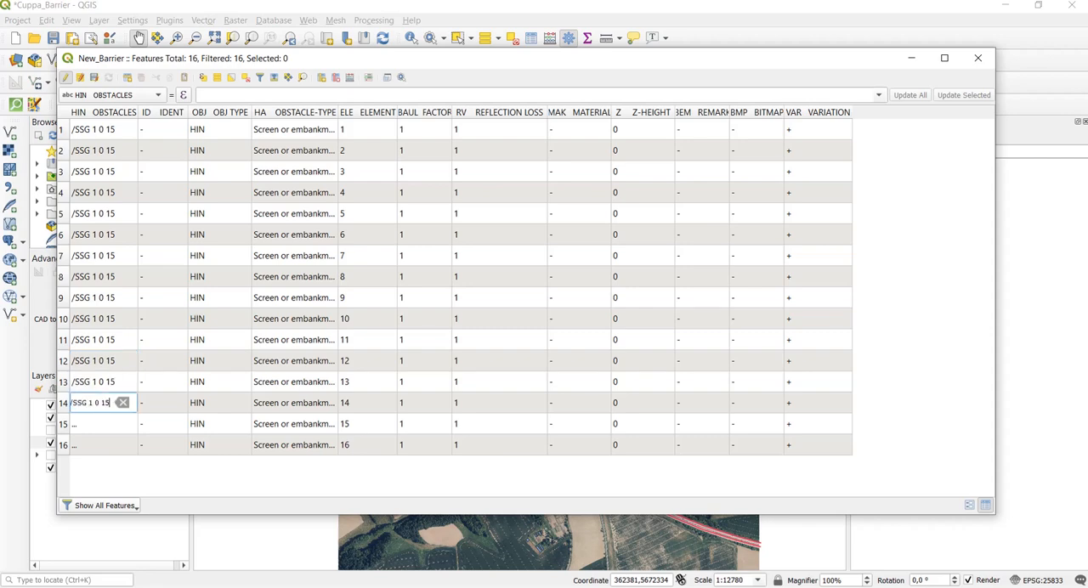
{"action": "key", "text": "Down"}
{"action": "type", "text": "/SSG 1 0 15"}
{"action": "key", "text": "Down"}
{"action": "type", "text": "/SSG 1 0 15"}
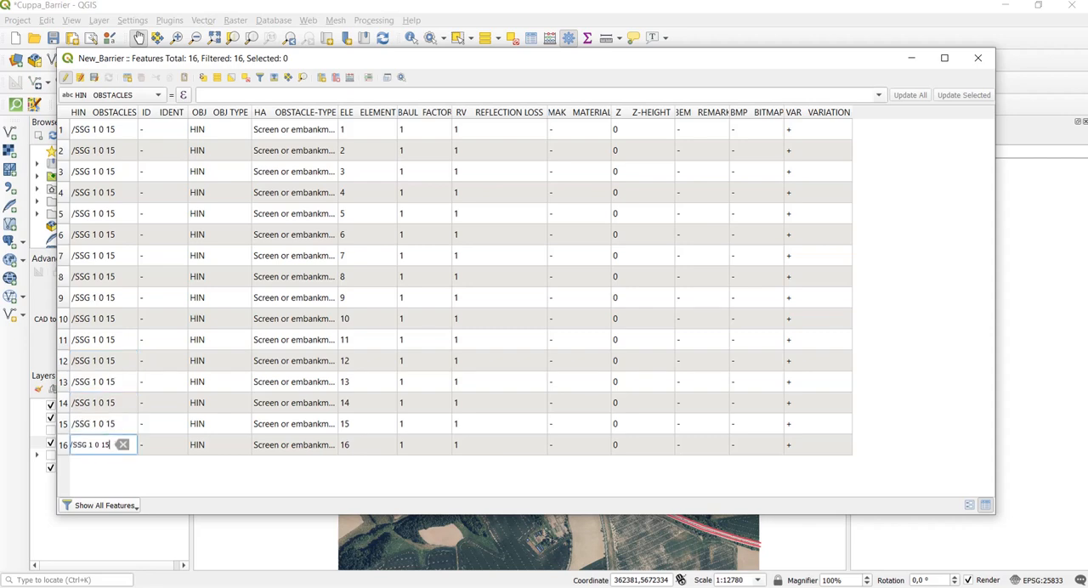
- Change the HIN OBSTACLES value of element 2 to /SSG 2 0 15
{"action": "left_click", "coordinate": [92, 130]}
{"action": "left_click", "coordinate": [93, 129]}
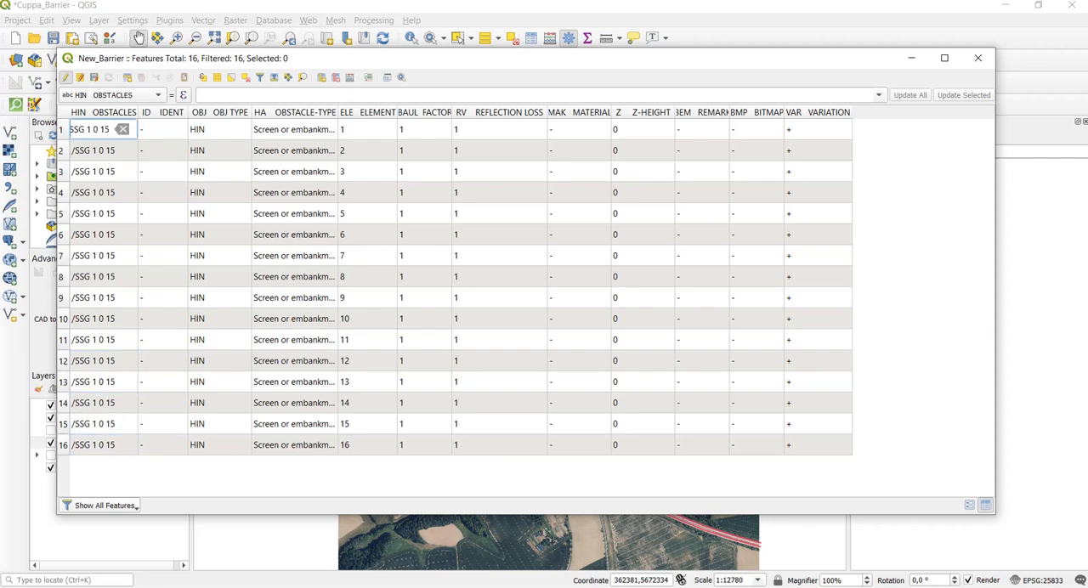
{"action": "key", "text": "Down"}
{"action": "left_click", "coordinate": [106, 150]}
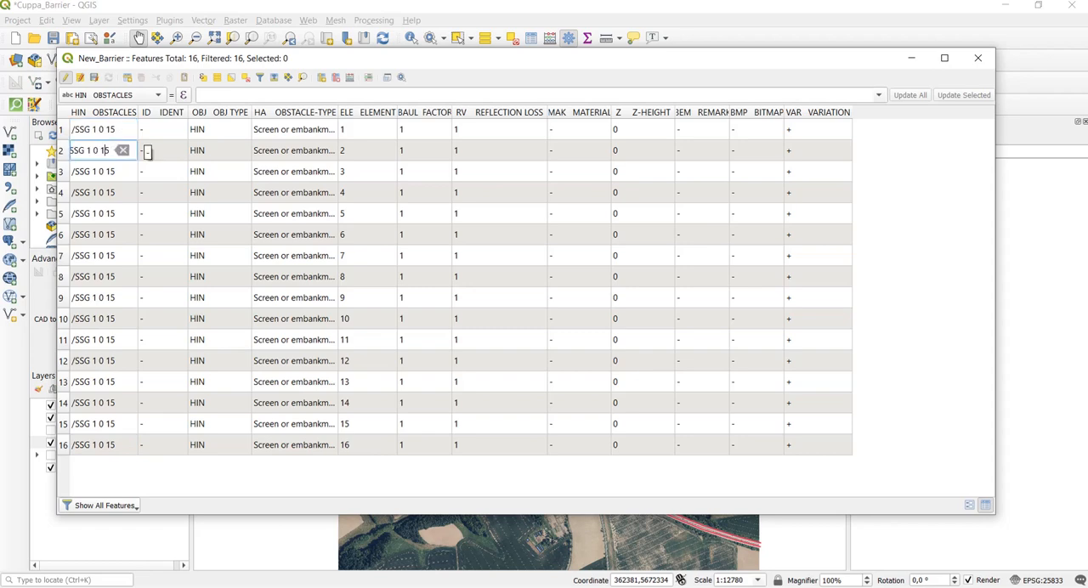
{"action": "key", "text": "BackSpace"}
{"action": "type", "text": "2"}
{"action": "key", "text": "Up"}
{"action": "key", "text": "Down"}
- Change the HIN OBSTACLES value of element 3 to /SSG 3 0 15
{"action": "key", "text": "Down"}
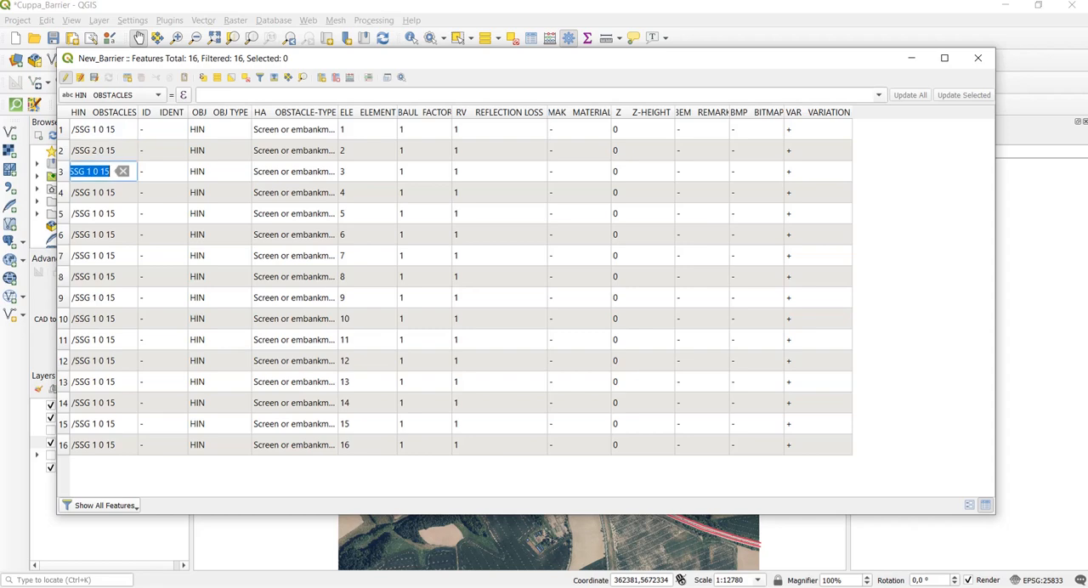
{"action": "key", "text": "Left"}
{"action": "key", "text": "Left"}
{"action": "key", "text": "BackSpace"}
{"action": "type", "text": "3"}
{"action": "key", "text": "Up"}
{"action": "key", "text": "Up"}
{"action": "key", "text": "Down"}
{"action": "key", "text": "Down"}
{"action": "key", "text": "Down"}
{"action": "key", "text": "Down"}
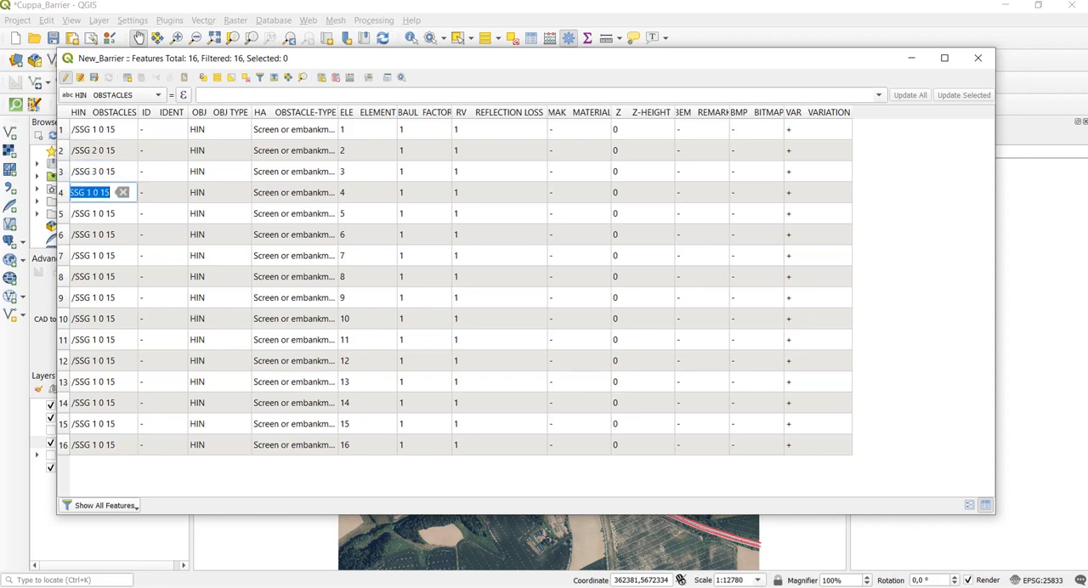
- Change the HIN OBSTACLES value of element 4 to /SSG 4 0 15
{"action": "key", "text": "Up"}
{"action": "key", "text": "Left"}
{"action": "key", "text": "BackSpace"}
{"action": "type", "text": "4"}
{"action": "key", "text": "Up"}
{"action": "key", "text": "Up"}
{"action": "key", "text": "Up"}
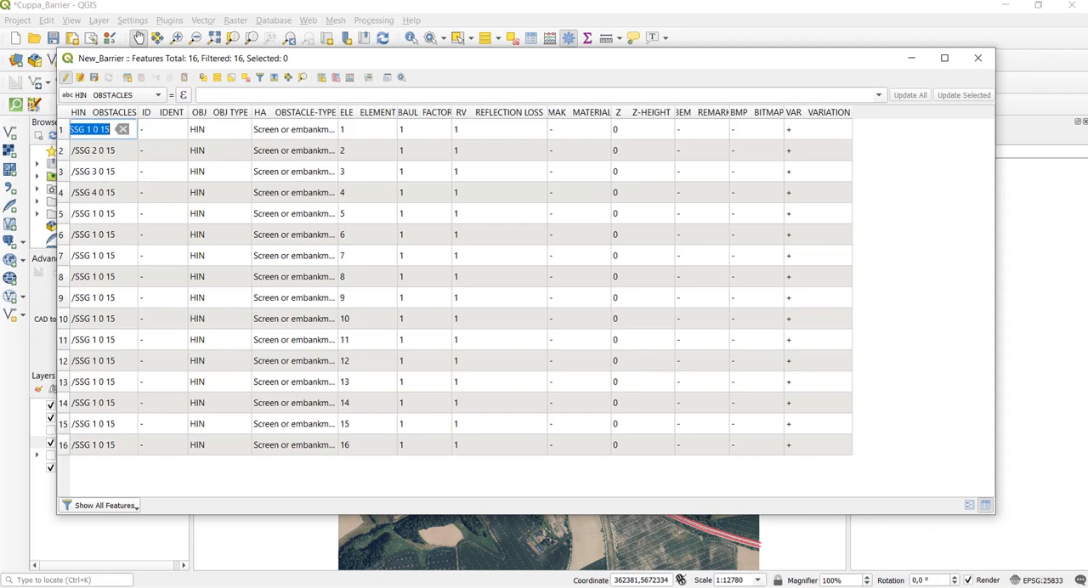
- Change the HIN OBSTACLES value of element 5 to /SSG 5 0 15
{"action": "key", "text": "Down"}
{"action": "key", "text": "Down"}
{"action": "key", "text": "Down"}
{"action": "key", "text": "Down"}
{"action": "key", "text": "Down"}
{"action": "key", "text": "Up"}
{"action": "key", "text": "Left"}
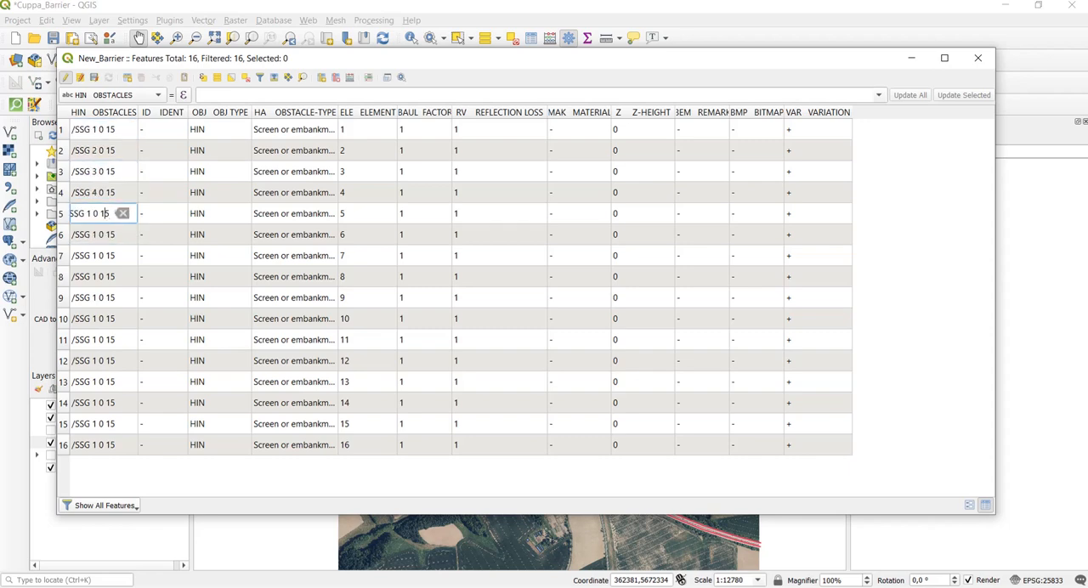
{"action": "key", "text": "BackSpace"}
{"action": "type", "text": "5"}
{"action": "key", "text": "Up"}
{"action": "key", "text": "Up"}
{"action": "key", "text": "Up"}
{"action": "key", "text": "Up"}
- Change the HIN OBSTACLES value of element 6 to /SSG 6 0 15
{"action": "key", "text": "Down"}
{"action": "key", "text": "Down"}
{"action": "key", "text": "Down"}
{"action": "key", "text": "Down"}
{"action": "key", "text": "Down"}
{"action": "key", "text": "Down"}
{"action": "key", "text": "Left"}
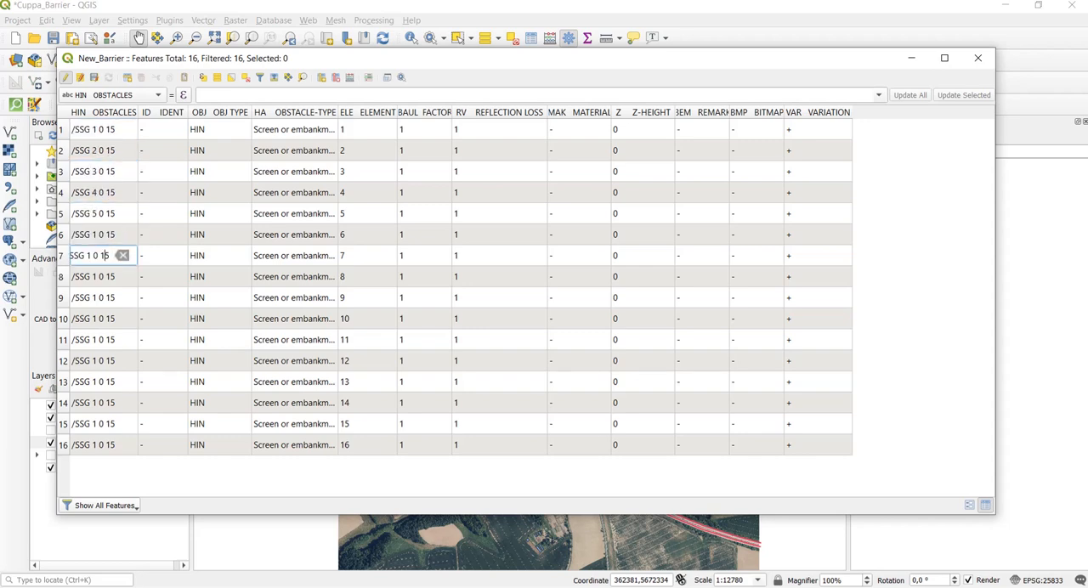
{"action": "key", "text": "Up"}
{"action": "key", "text": "Up"}
- Change the HIN OBSTACLES value of element 8 to /SSG 8 0 15
{"action": "key", "text": "Down"}
{"action": "key", "text": "Left"}
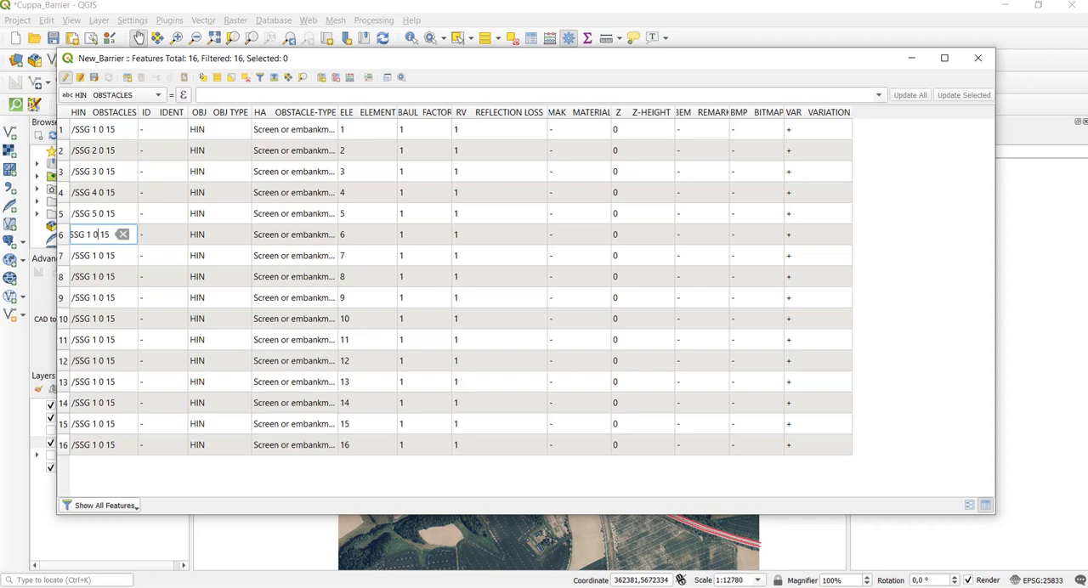
{"action": "key", "text": "BackSpace"}
{"action": "key", "text": "Down"}
{"action": "key", "text": "Down"}
{"action": "key", "text": "Down"}
{"action": "key", "text": "Down"}
{"action": "key", "text": "Down"}
{"action": "key", "text": "Down"}
{"action": "key", "text": "Down"}
{"action": "key", "text": "Down"}
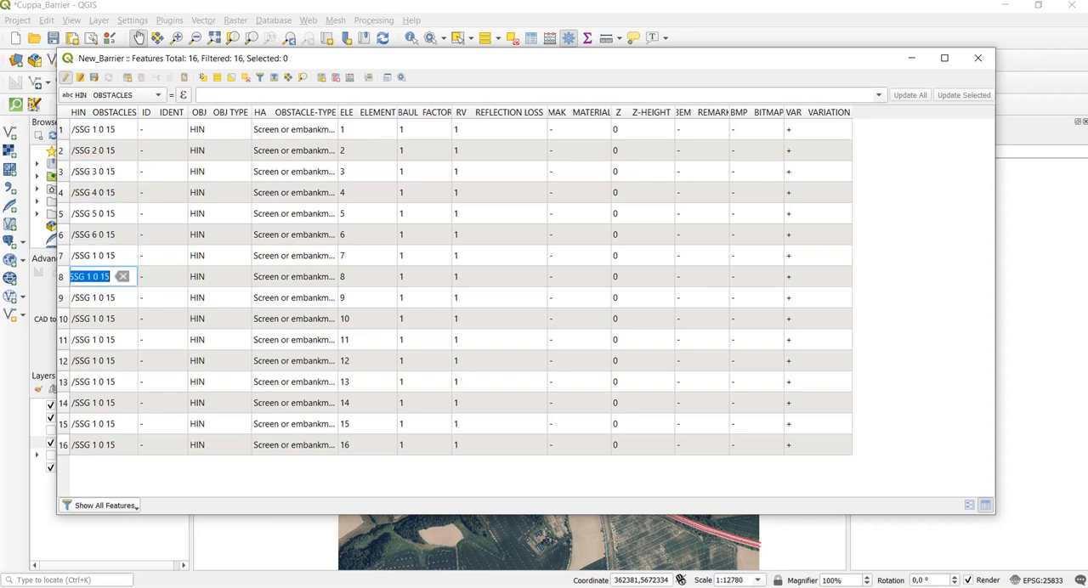
{"action": "key", "text": "Left"}
{"action": "key", "text": "BackSpace"}
{"action": "type", "text": "8"}
- Change the HIN OBSTACLES value of element 7 to /SSG 7 0 15
{"action": "key", "text": "Down"}
{"action": "key", "text": "Down"}
{"action": "key", "text": "Down"}
{"action": "key", "text": "Down"}
{"action": "key", "text": "Down"}
{"action": "key", "text": "Down"}
{"action": "key", "text": "Down"}
{"action": "key", "text": "Down"}
{"action": "key", "text": "Up"}
{"action": "key", "text": "Left"}
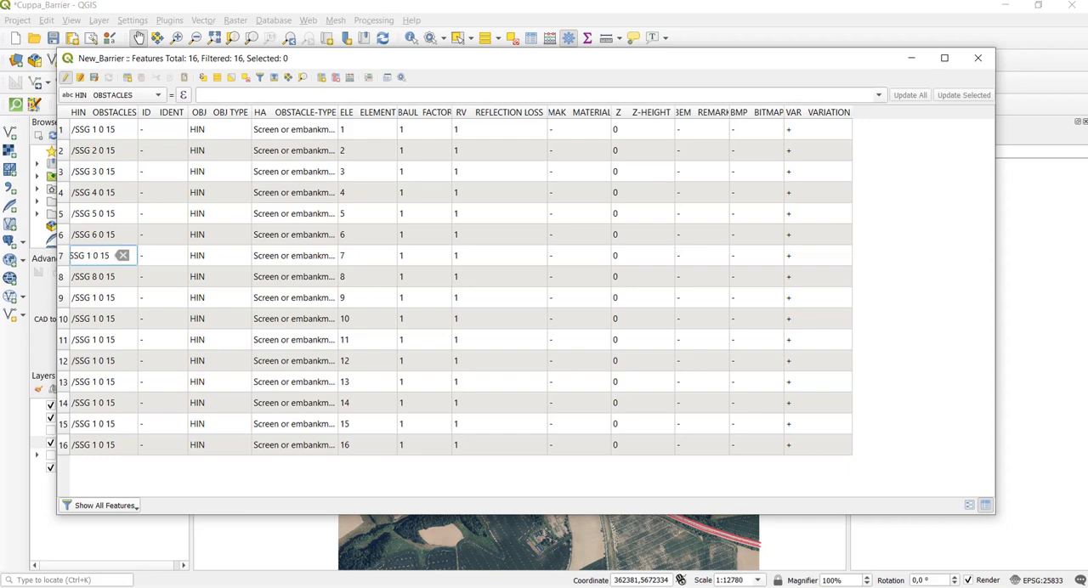
{"action": "key", "text": "BackSpace"}
{"action": "type", "text": "7"}
{"action": "key", "text": "Down"}
{"action": "key", "text": "Down"}
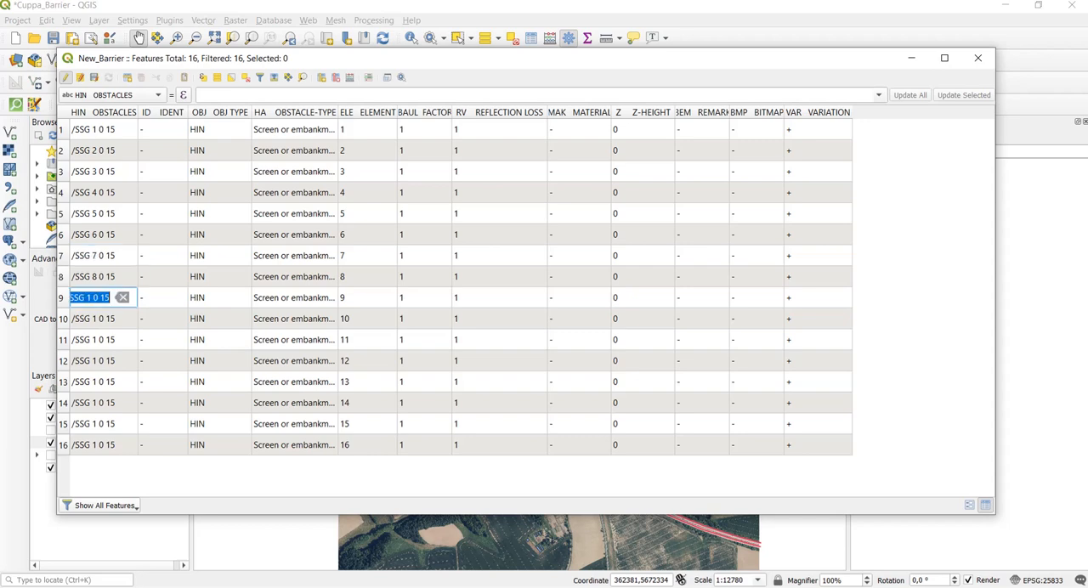
- Change the HIN OBSTACLES values of elements 9 through 16 to /SSG 9 0 15 through /SSG 16 0 15, numbered by element
{"action": "key", "text": "Left"}
{"action": "type", "text": "9"}
{"action": "key", "text": "Down"}
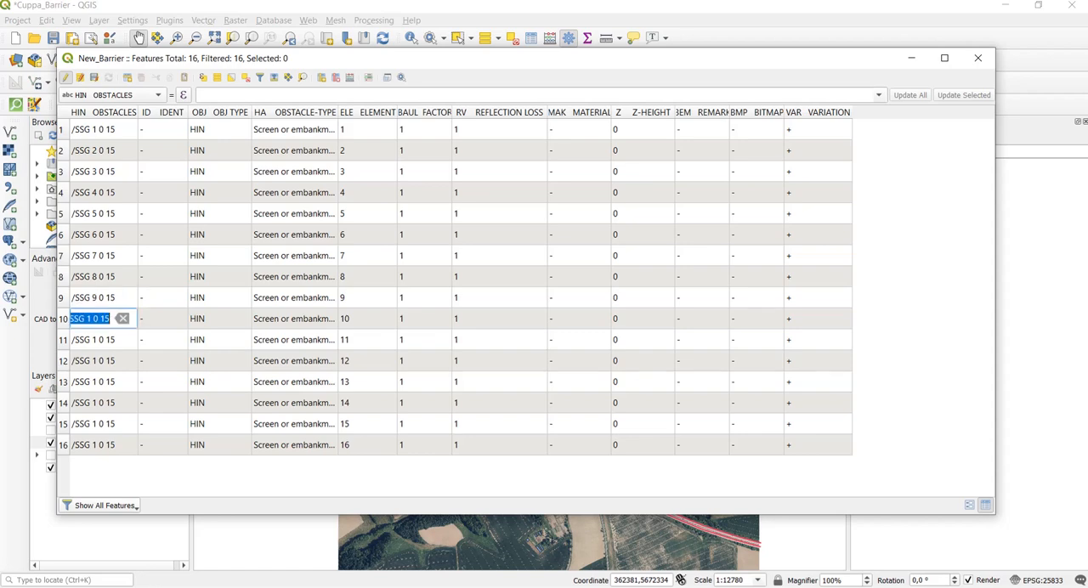
{"action": "key", "text": "Left"}
{"action": "type", "text": "0"}
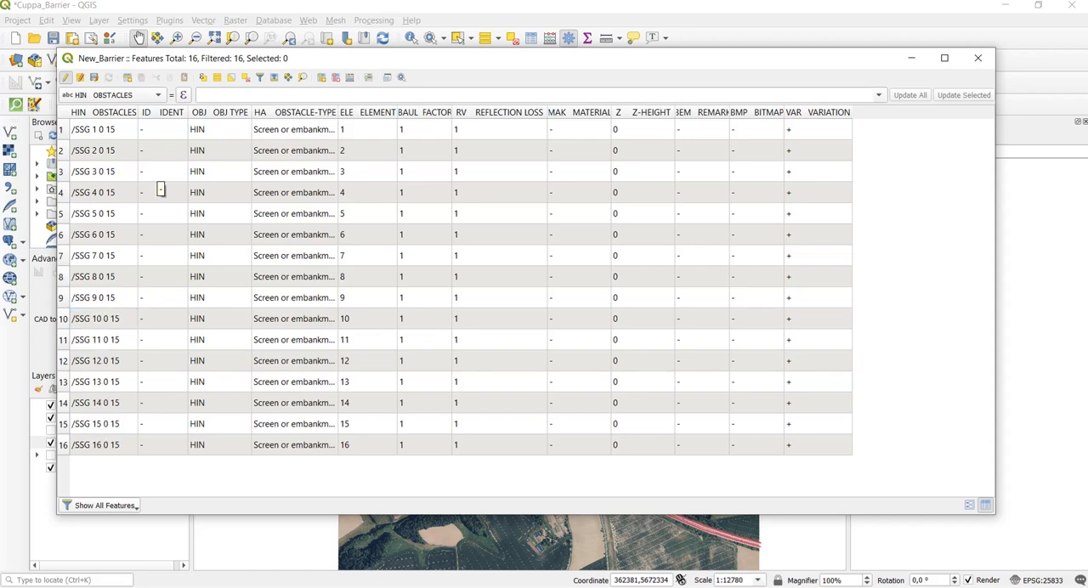
- Stop editing New_Barrier with its changes saved and close its attribute table
{"action": "key", "text": "ctrl+e"}
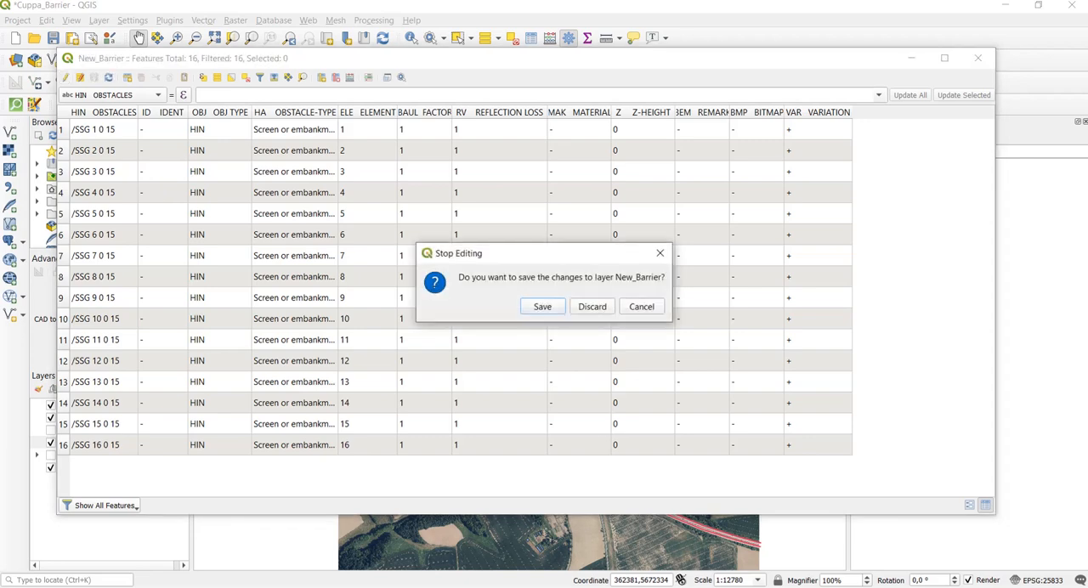
{"action": "key", "text": "Return"}
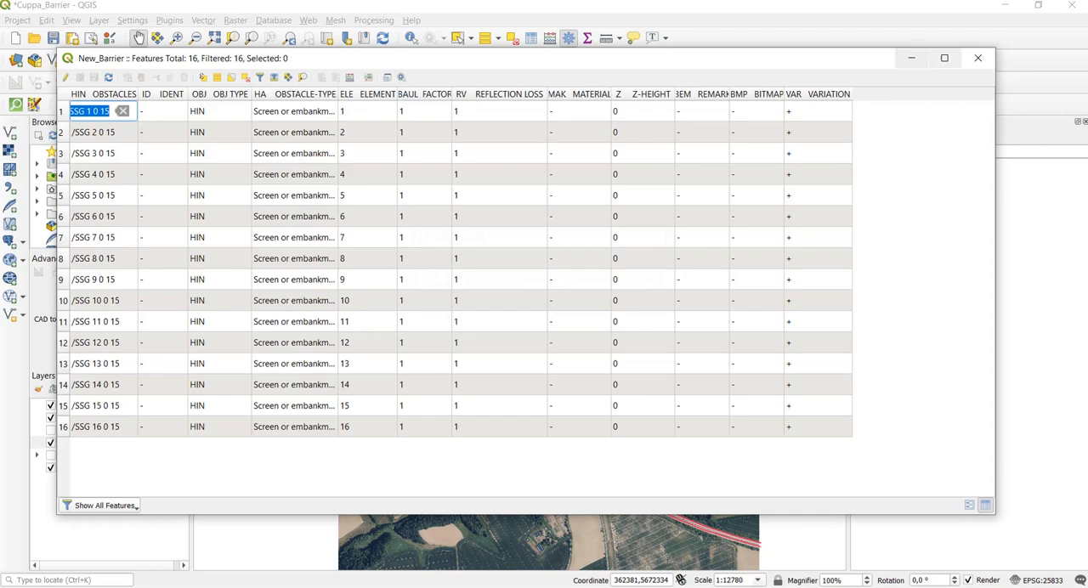
{"action": "left_click", "coordinate": [978, 58]}
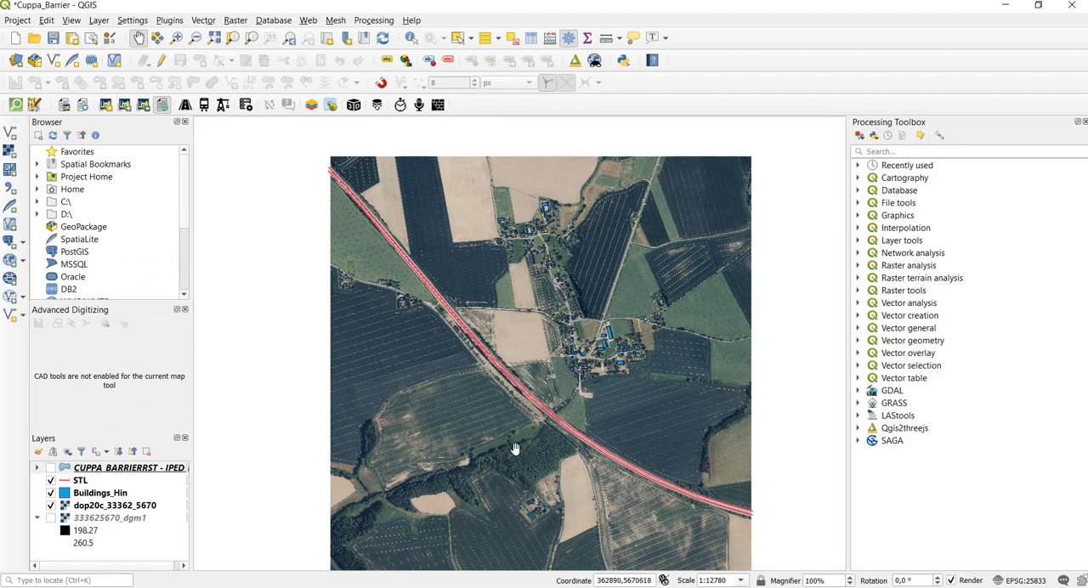
- Turn on the CUPPA_BARRIERRST noise map layer and examine its noise bands around the village buildings
{"action": "left_click_drag", "start_coordinate": [517, 448], "coordinate": [523, 421]}
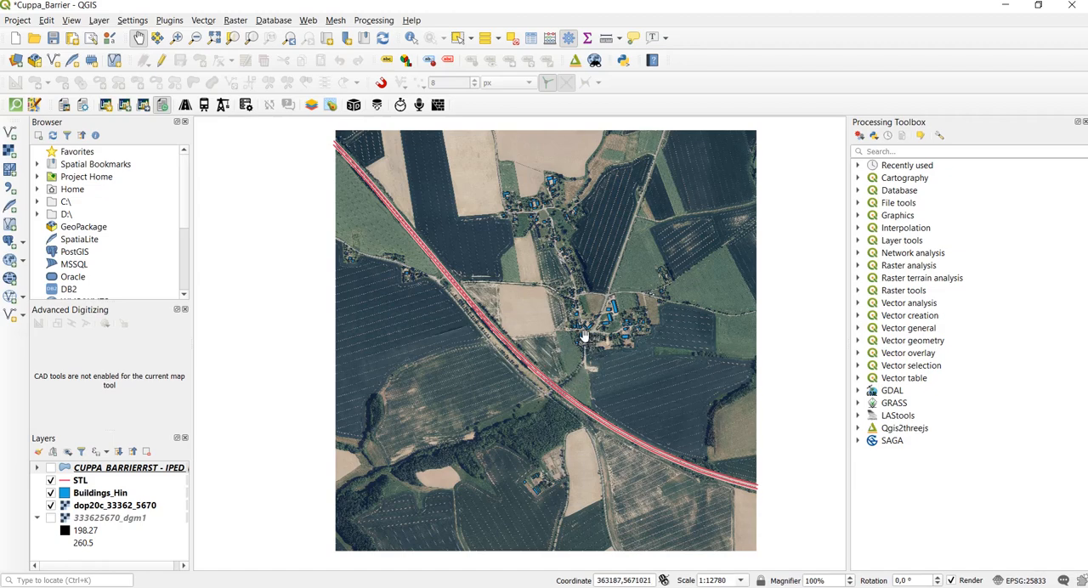
{"action": "scroll", "coordinate": [585, 337], "scroll_direction": "up", "scroll_amount": 1}
{"action": "scroll", "coordinate": [585, 336], "scroll_direction": "up", "scroll_amount": 1}
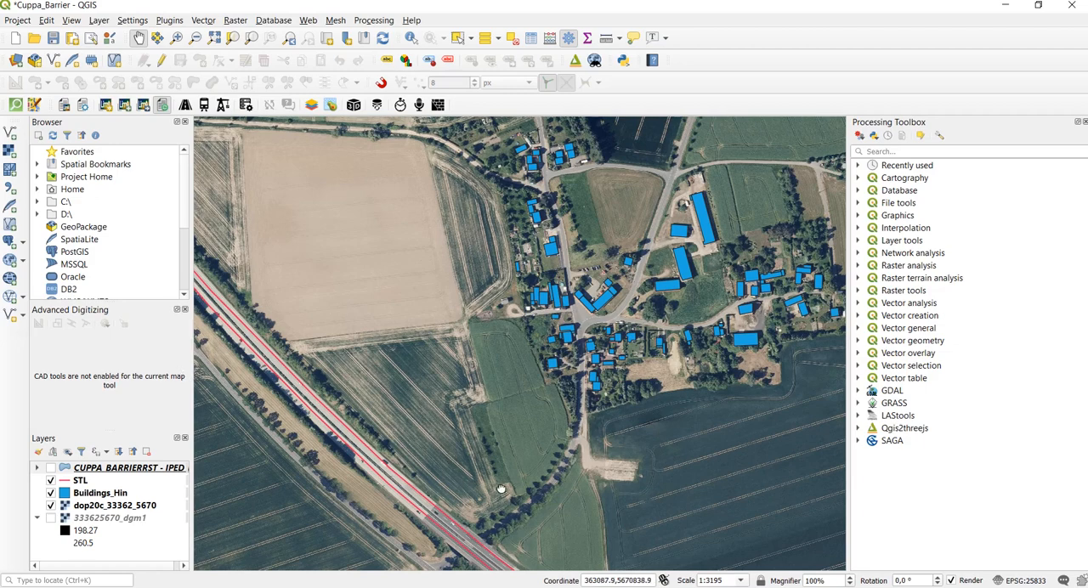
{"action": "left_click_drag", "start_coordinate": [502, 490], "coordinate": [496, 410]}
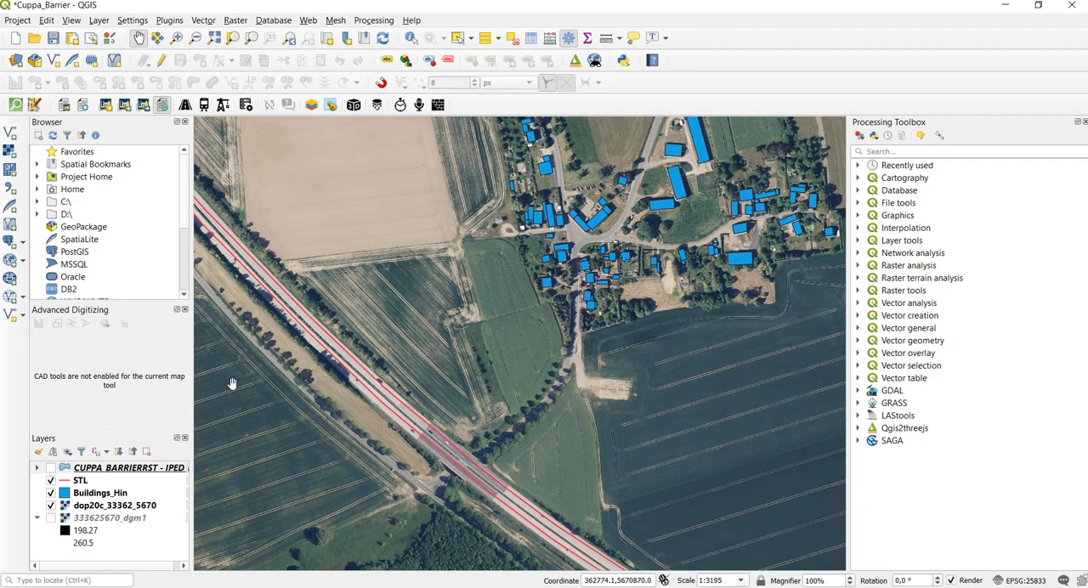
{"action": "left_click", "coordinate": [49, 469]}
{"action": "left_click", "coordinate": [50, 469]}
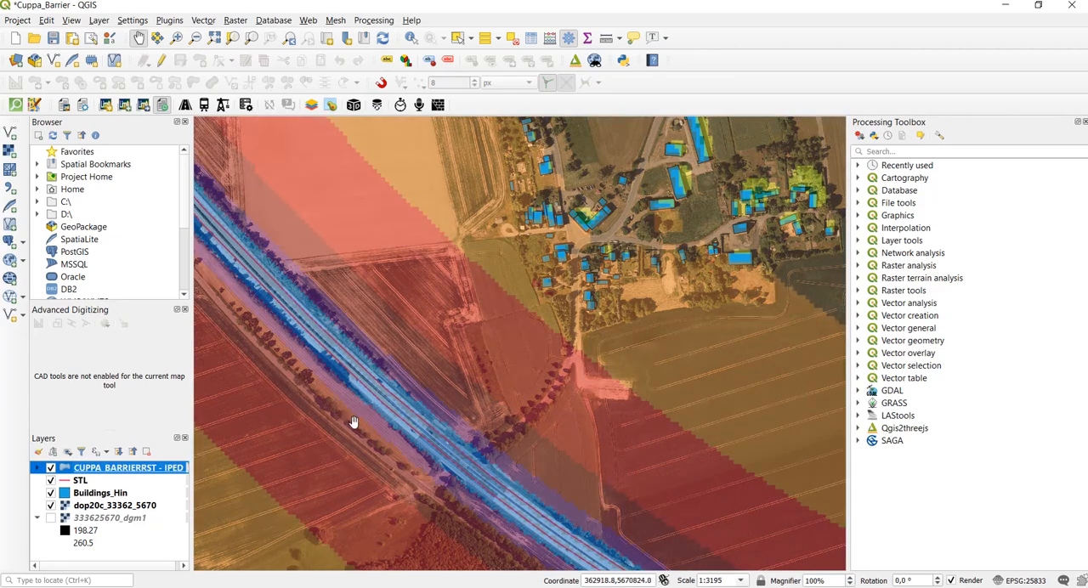
{"action": "left_click_drag", "start_coordinate": [483, 327], "coordinate": [522, 403]}
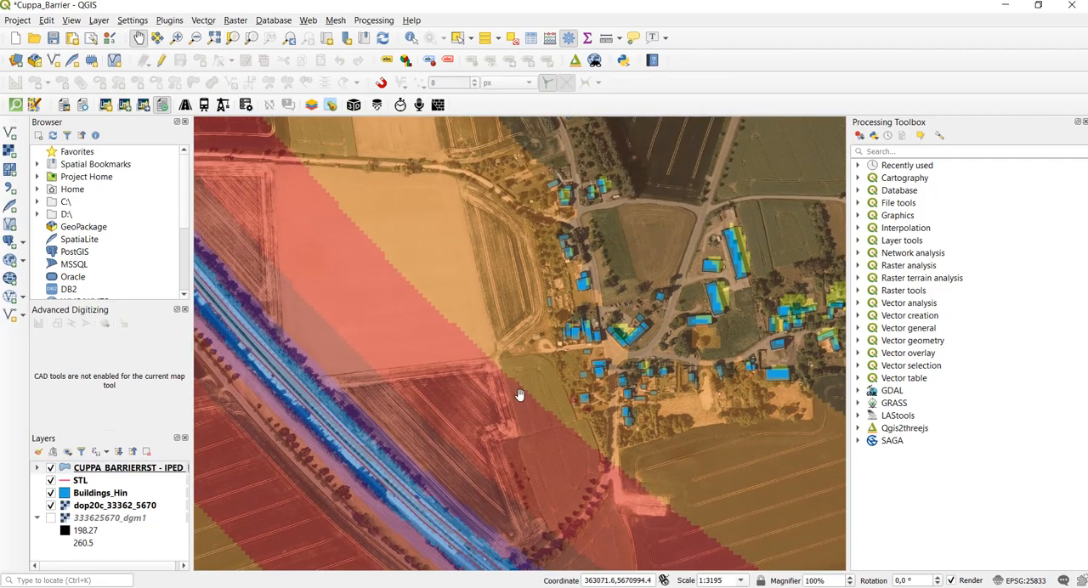
{"action": "scroll", "coordinate": [496, 378], "scroll_direction": "down", "scroll_amount": 2}
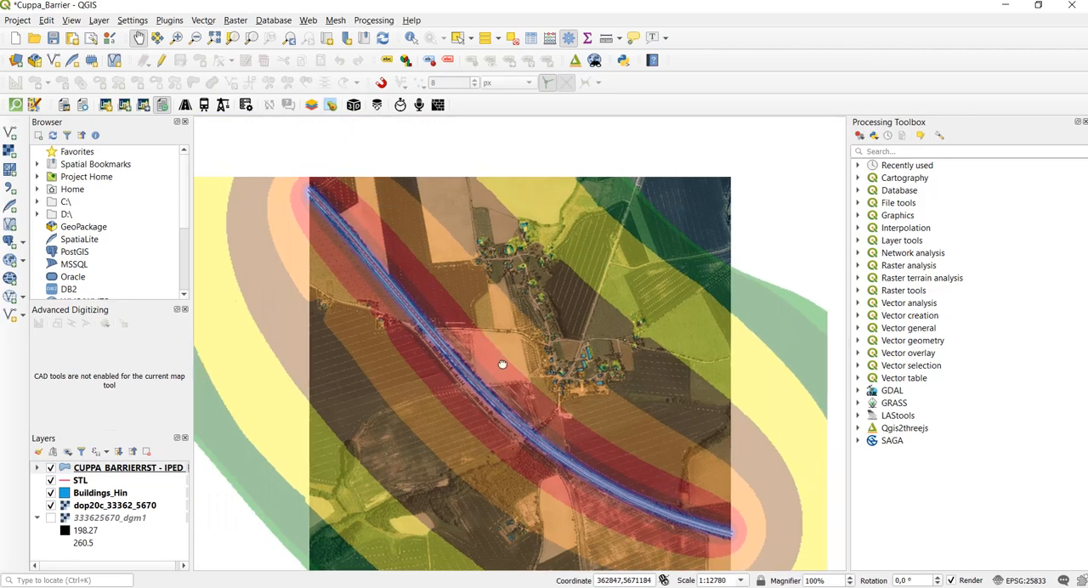
{"action": "scroll", "coordinate": [606, 375], "scroll_direction": "up", "scroll_amount": 2}
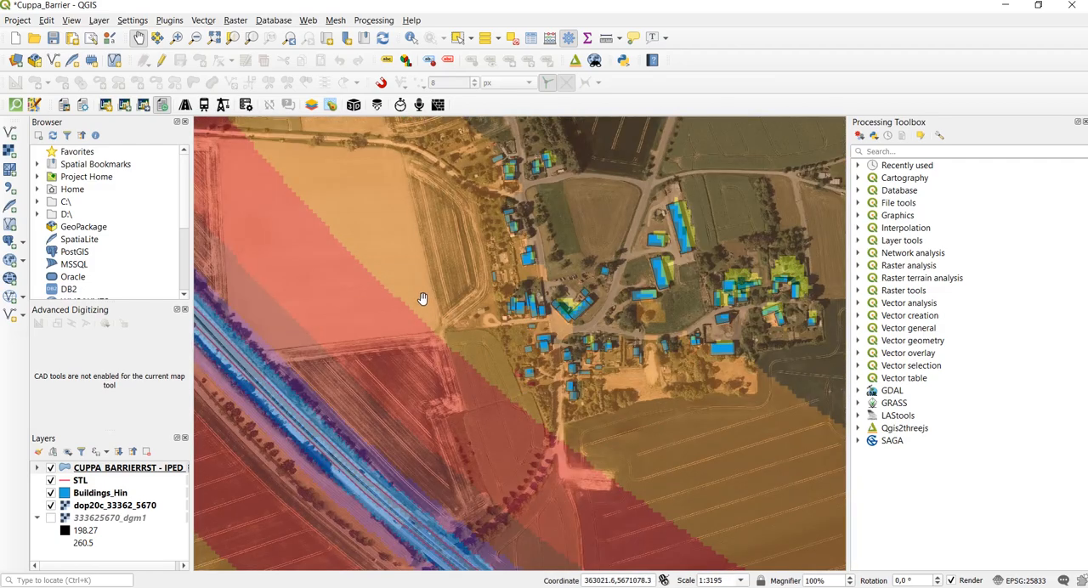
{"action": "left_click_drag", "start_coordinate": [449, 364], "coordinate": [469, 323]}
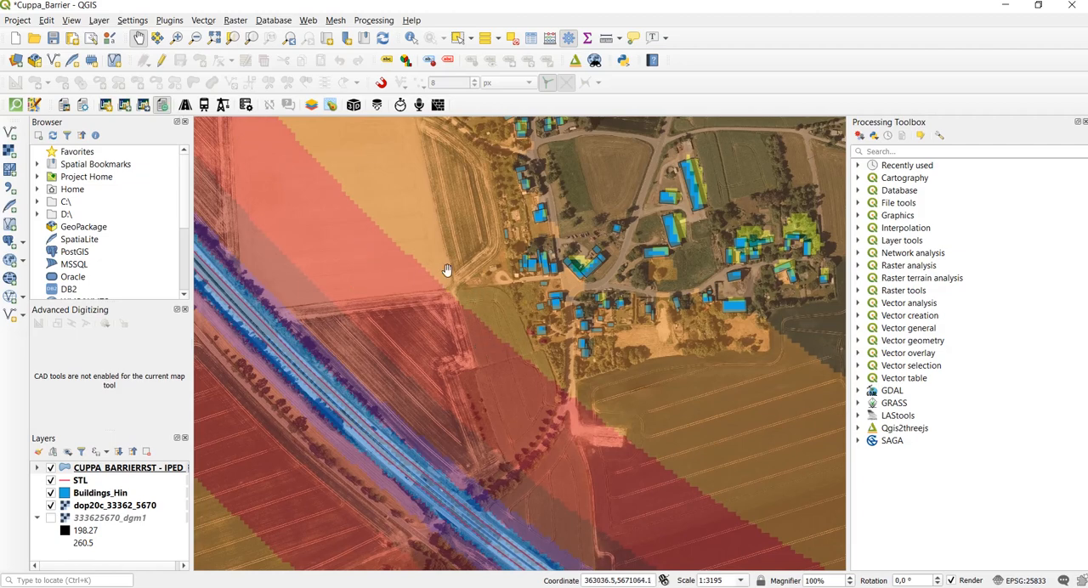
{"action": "scroll", "coordinate": [418, 252], "scroll_direction": "down", "scroll_amount": 1}
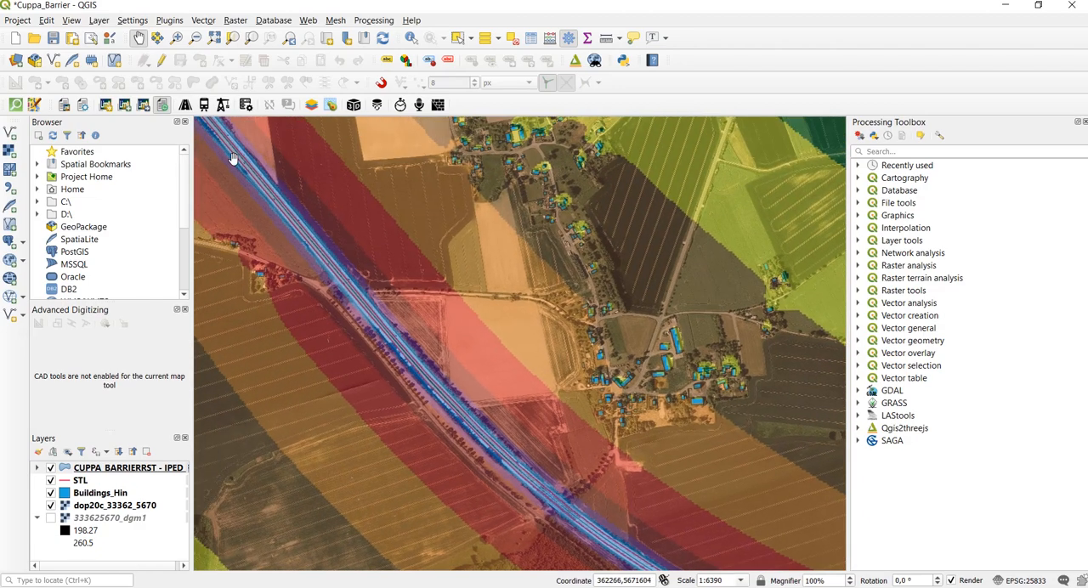
- Create a LimA layer from the AUF : Receptor template in ETRS89 / UTM zone 33N (EPSG:25833) and save it as Receiver_1
{"action": "left_click", "coordinate": [106, 105]}
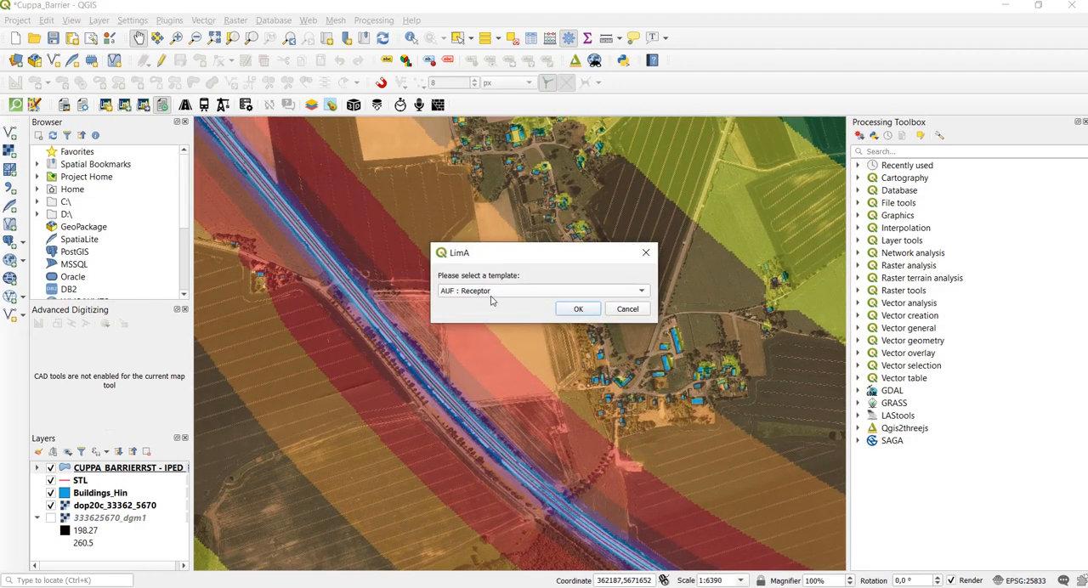
{"action": "left_click", "coordinate": [578, 311]}
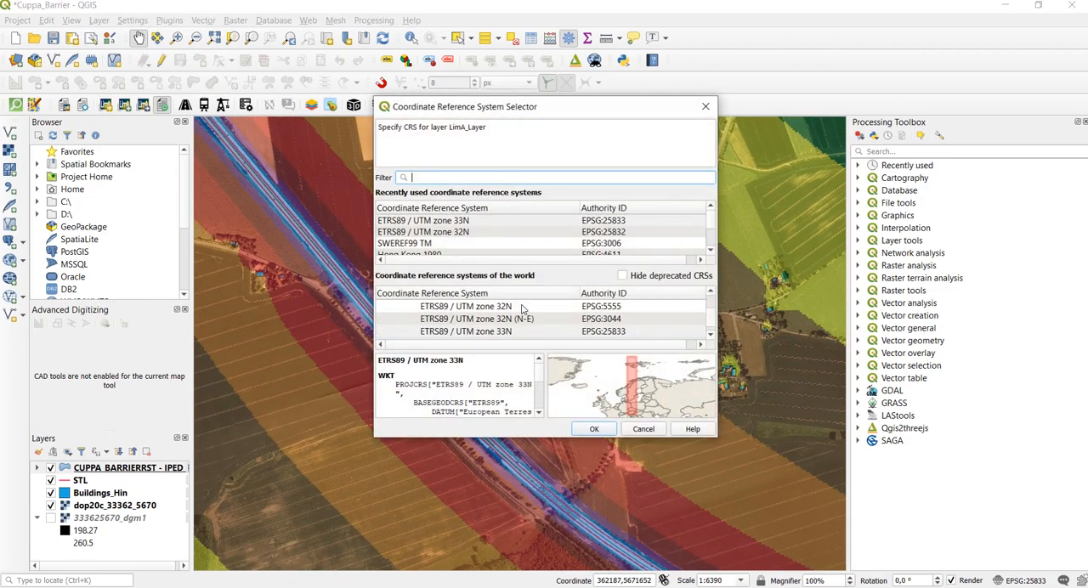
{"action": "left_click", "coordinate": [518, 222]}
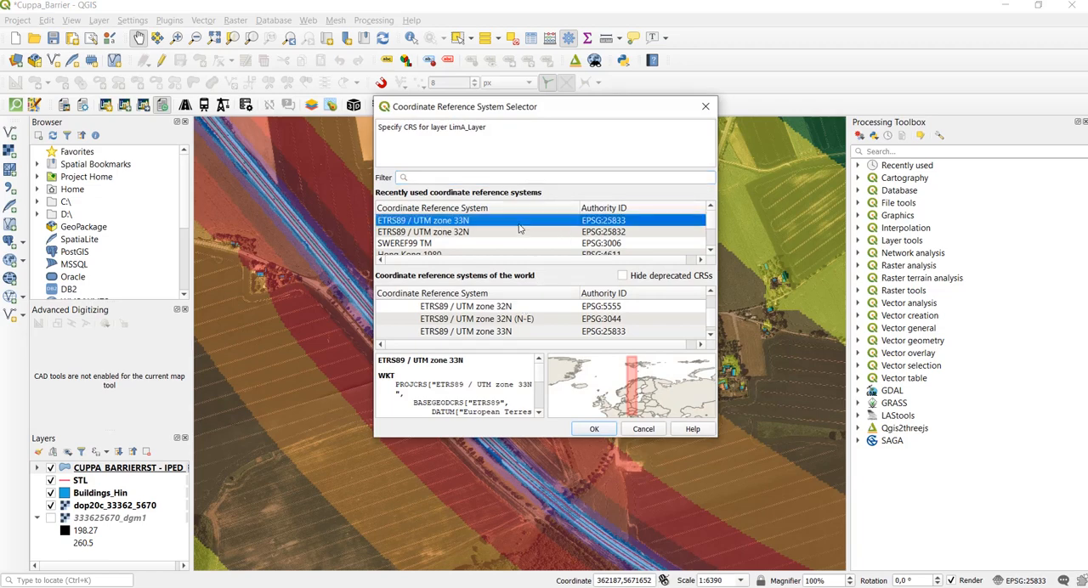
{"action": "left_click", "coordinate": [594, 429]}
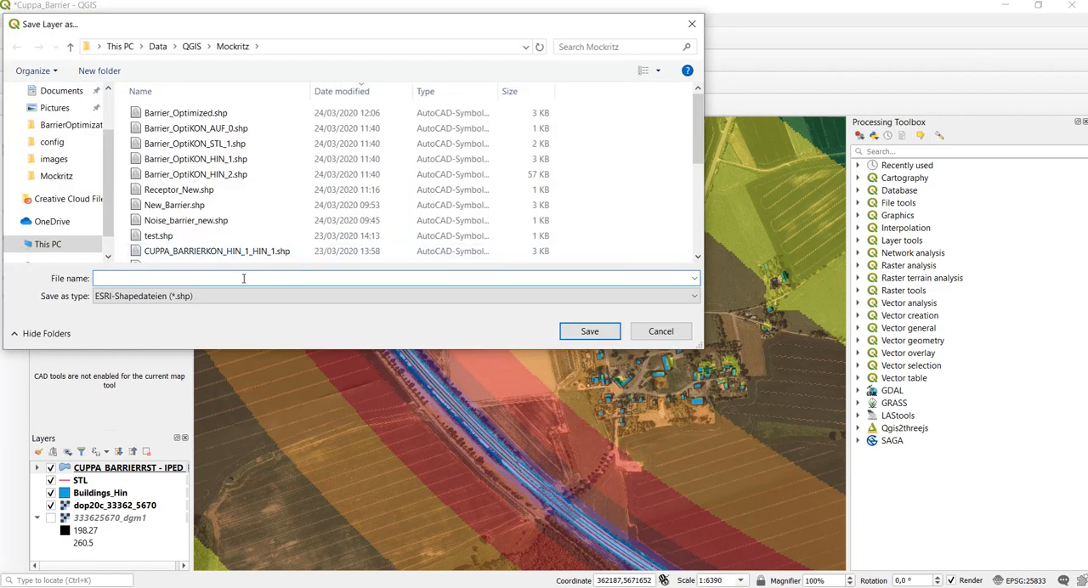
{"action": "type", "text": "Rece"}
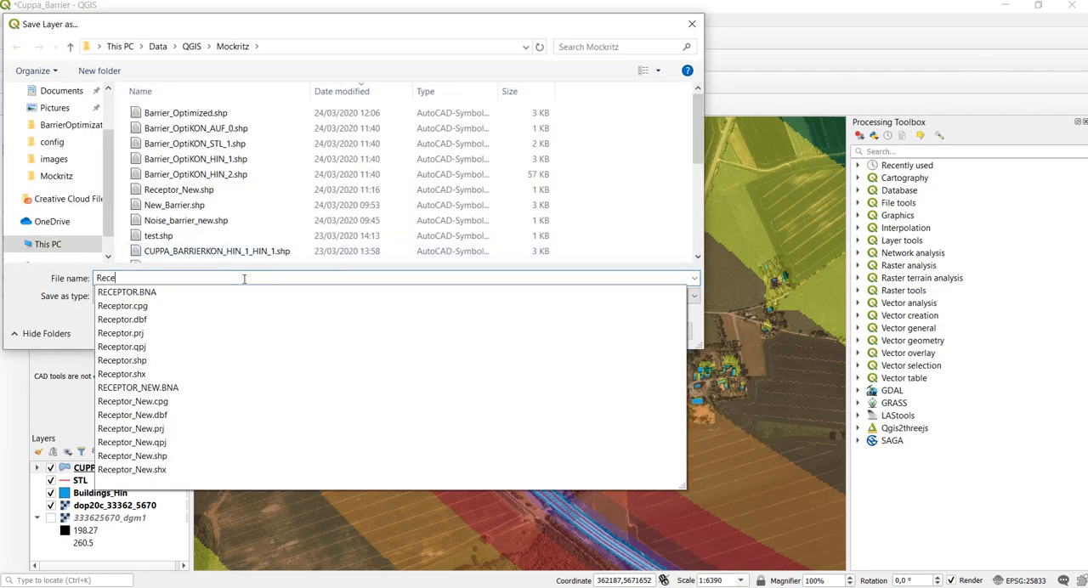
{"action": "type", "text": "iver_1"}
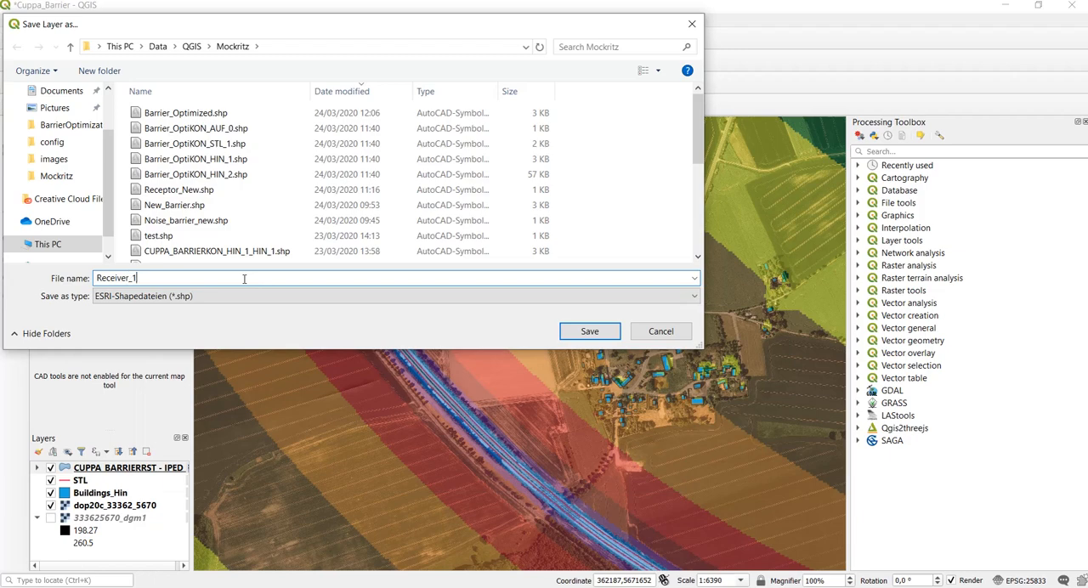
{"action": "left_click", "coordinate": [588, 331]}
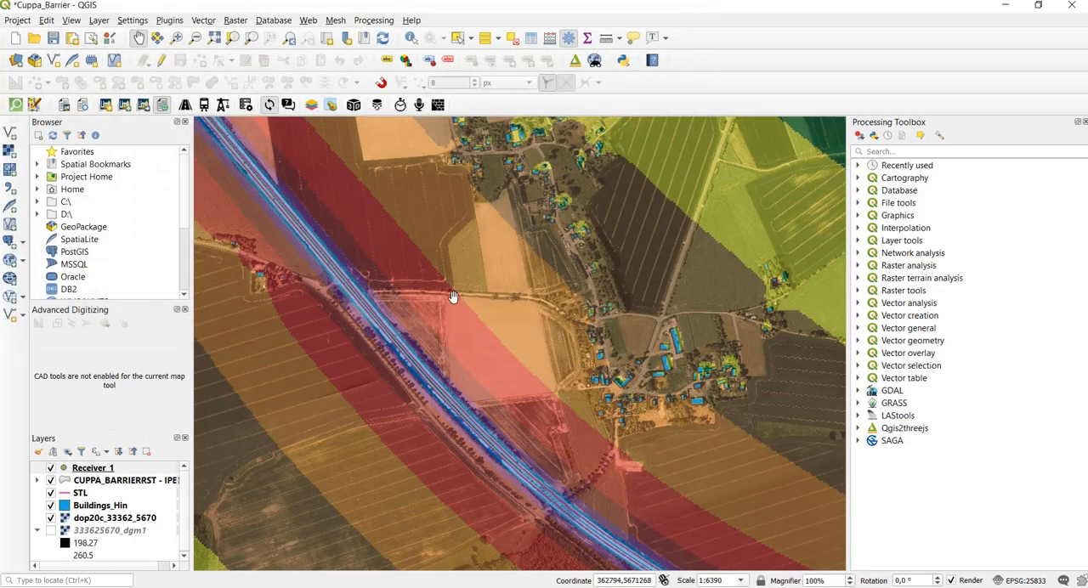
- Set the symbol color of the Receiver_1 layer to magenta
{"action": "right_click", "coordinate": [92, 471]}
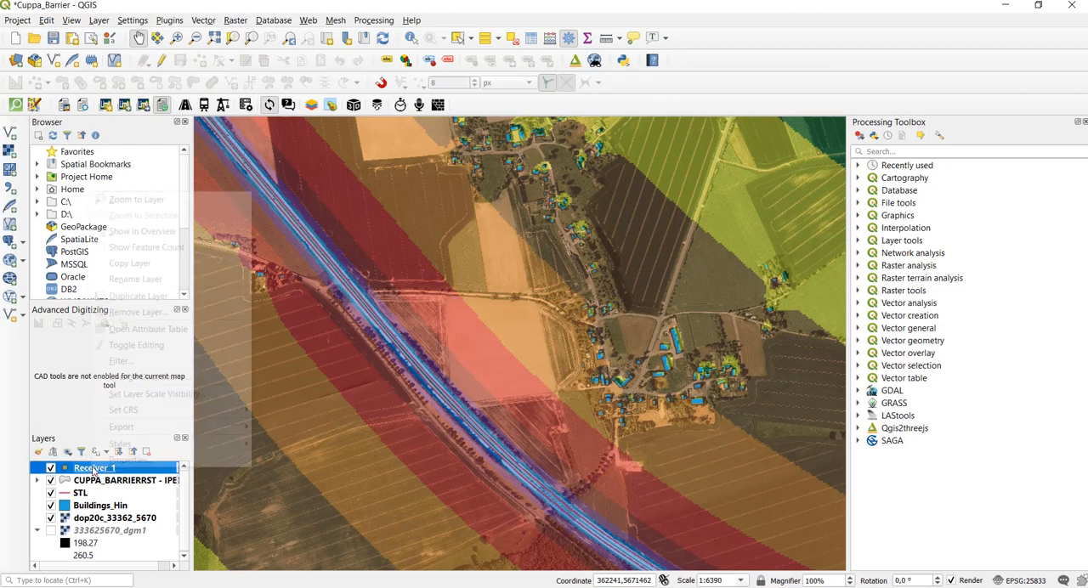
{"action": "mouse_move", "coordinate": [202, 449]}
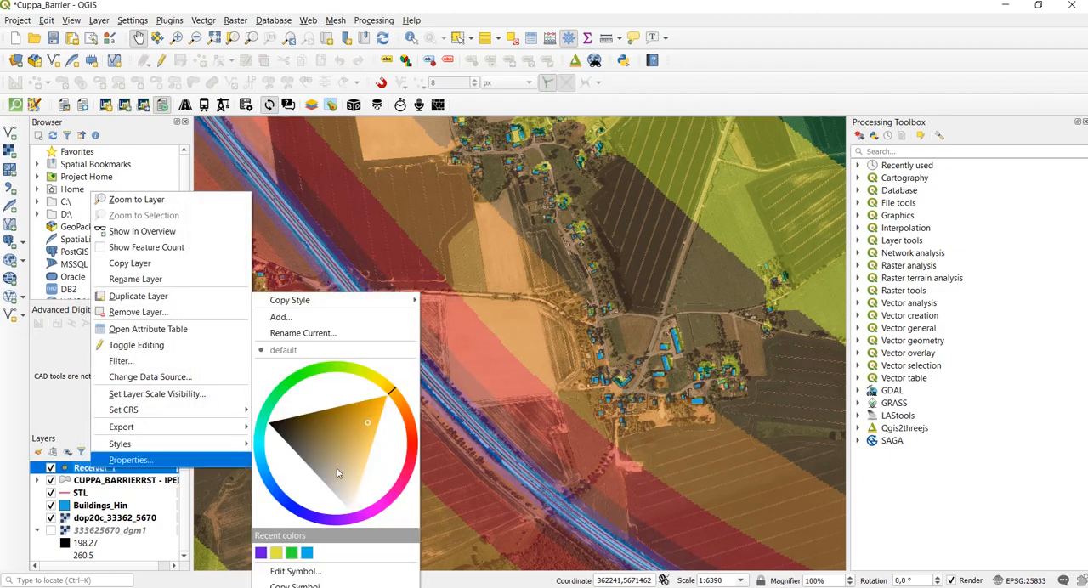
{"action": "left_click", "coordinate": [385, 507]}
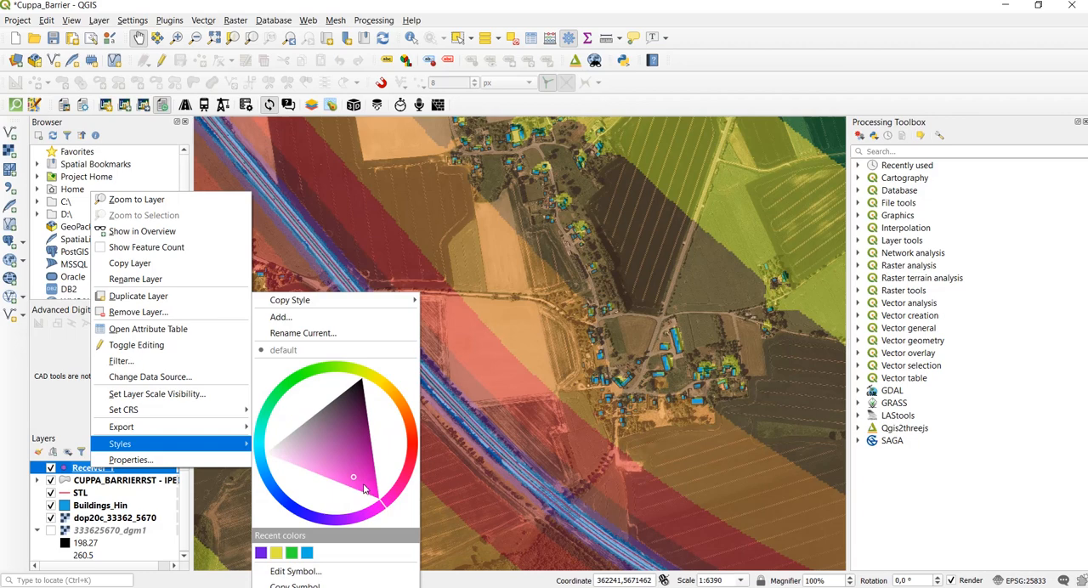
{"action": "left_click", "coordinate": [368, 487]}
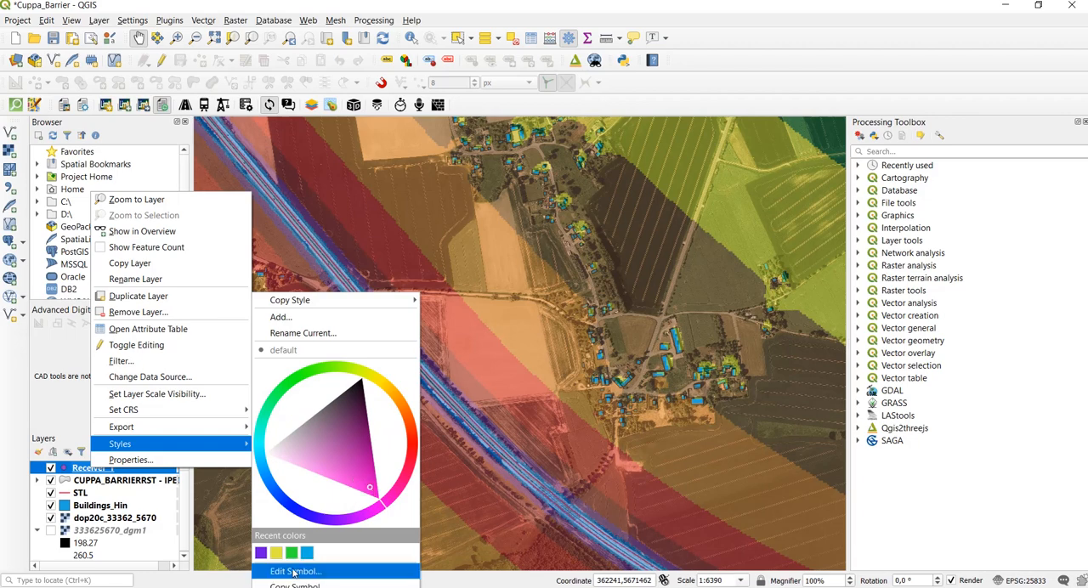
{"action": "left_click", "coordinate": [189, 487]}
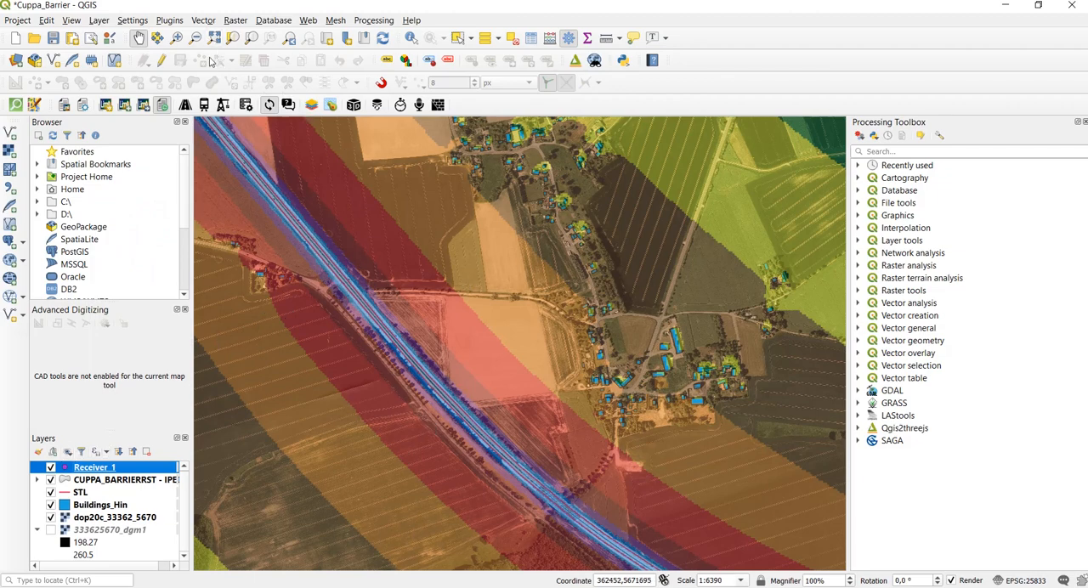
- Start editing Receiver_1 and add a receiver point just outside the southwest corner of the house nearest the red noise band, accepting the default attributes
{"action": "left_click", "coordinate": [161, 60]}
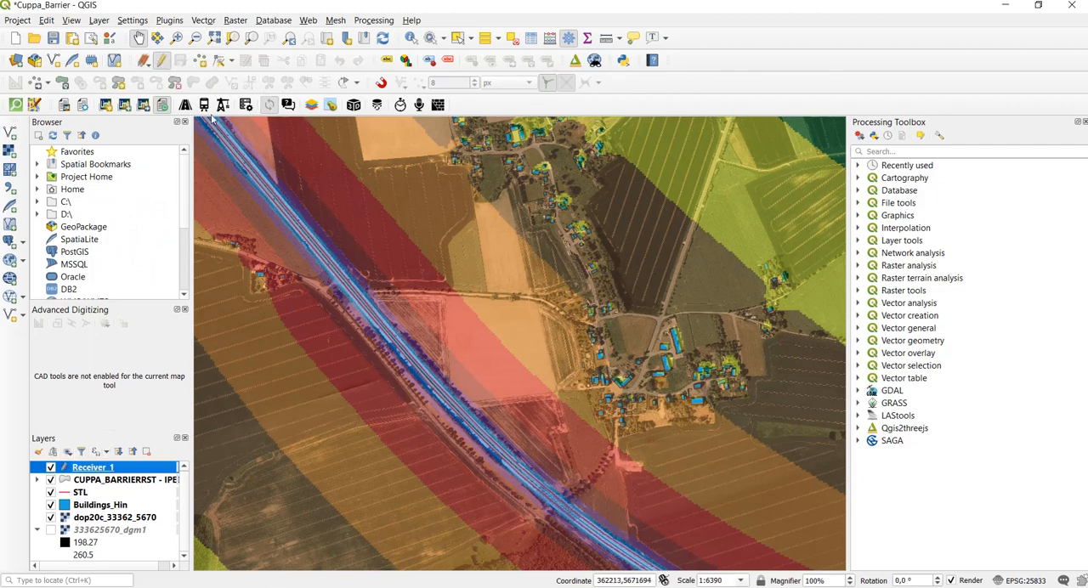
{"action": "left_click", "coordinate": [199, 61]}
{"action": "scroll", "coordinate": [630, 419], "scroll_direction": "up", "scroll_amount": 2}
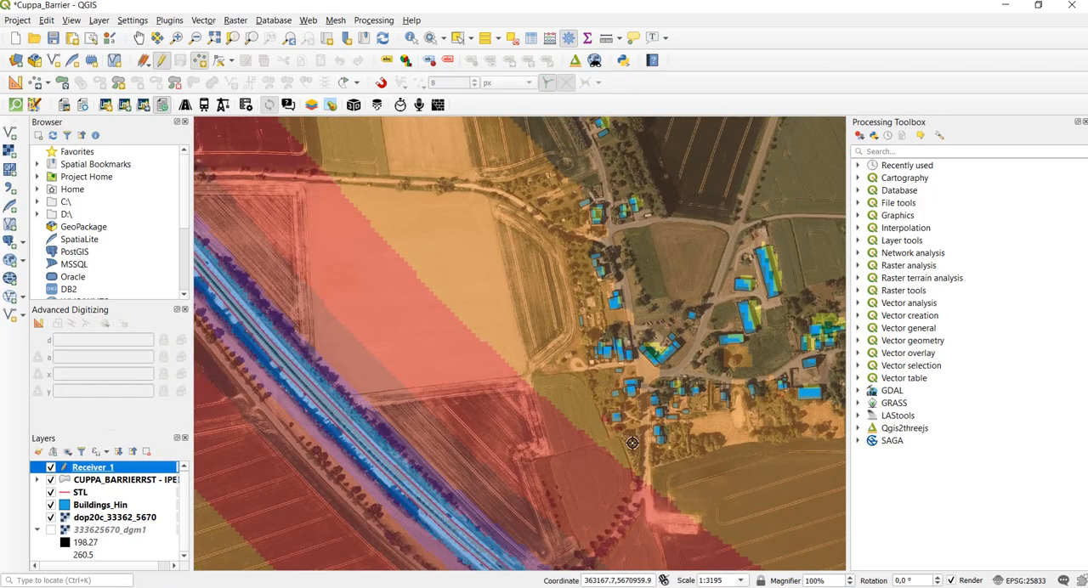
{"action": "scroll", "coordinate": [629, 442], "scroll_direction": "up", "scroll_amount": 3}
{"action": "scroll", "coordinate": [508, 331], "scroll_direction": "down", "scroll_amount": 2}
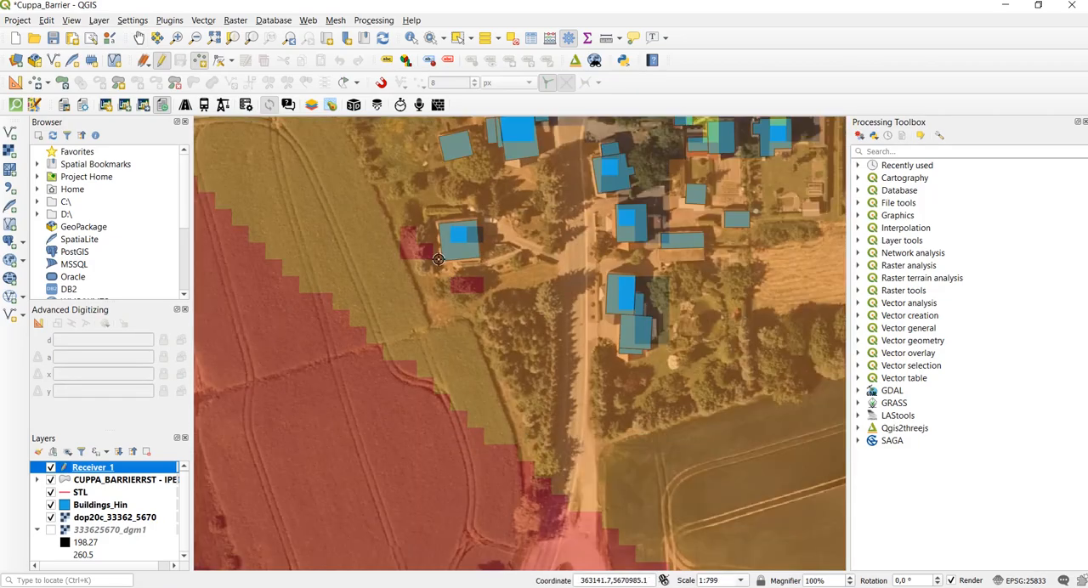
{"action": "scroll", "coordinate": [437, 253], "scroll_direction": "up", "scroll_amount": 2}
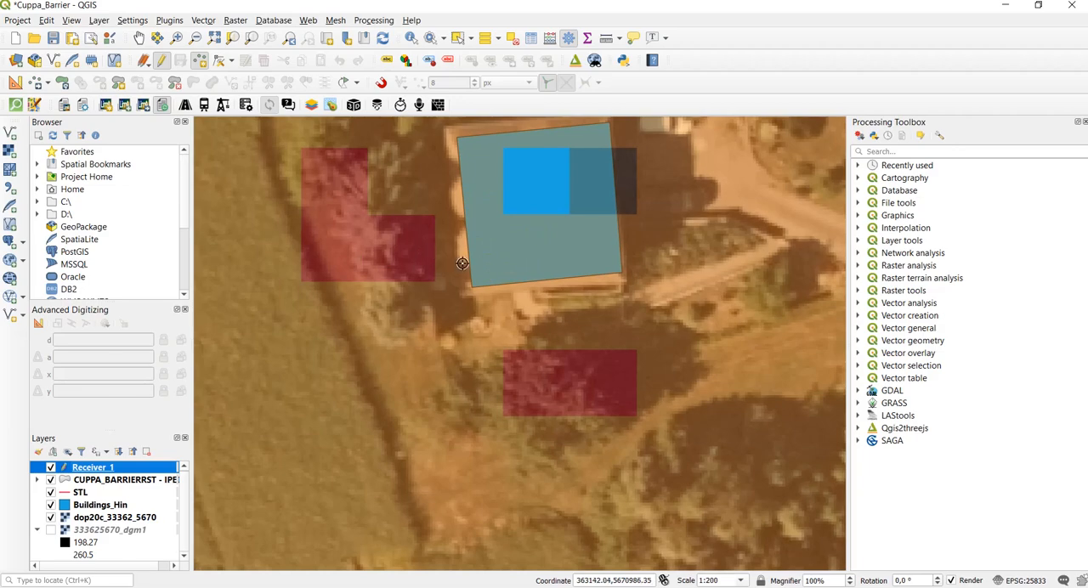
{"action": "scroll", "coordinate": [459, 277], "scroll_direction": "up", "scroll_amount": 1}
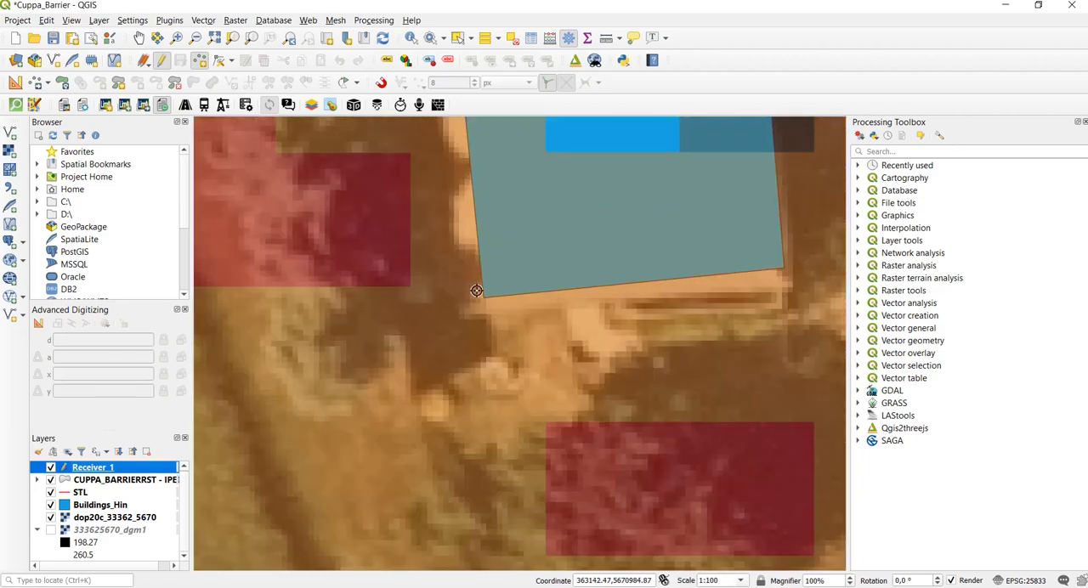
{"action": "left_click", "coordinate": [474, 296]}
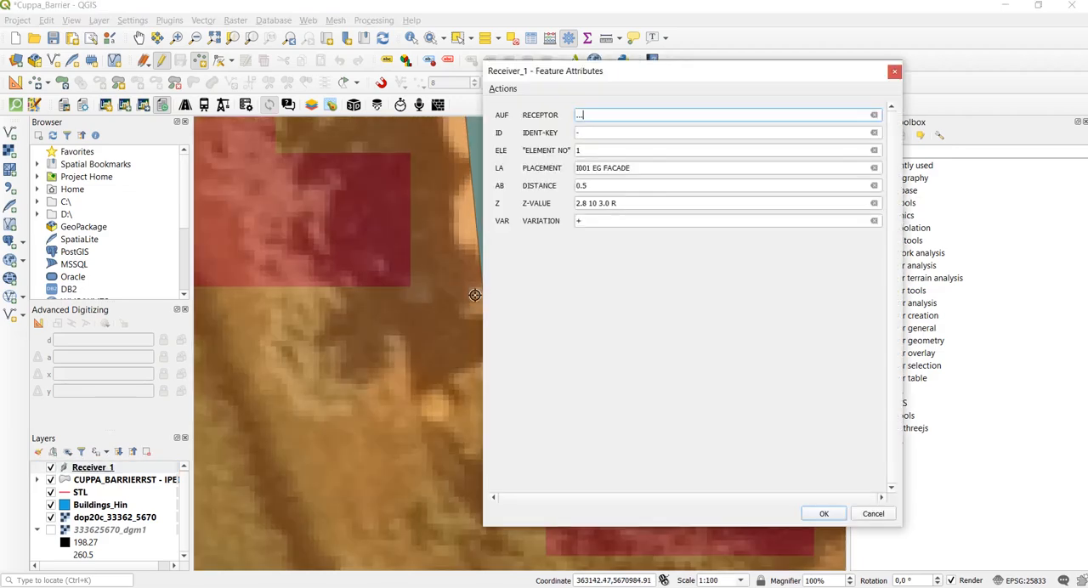
{"action": "left_click", "coordinate": [824, 514]}
{"action": "scroll", "coordinate": [457, 280], "scroll_direction": "down", "scroll_amount": 3}
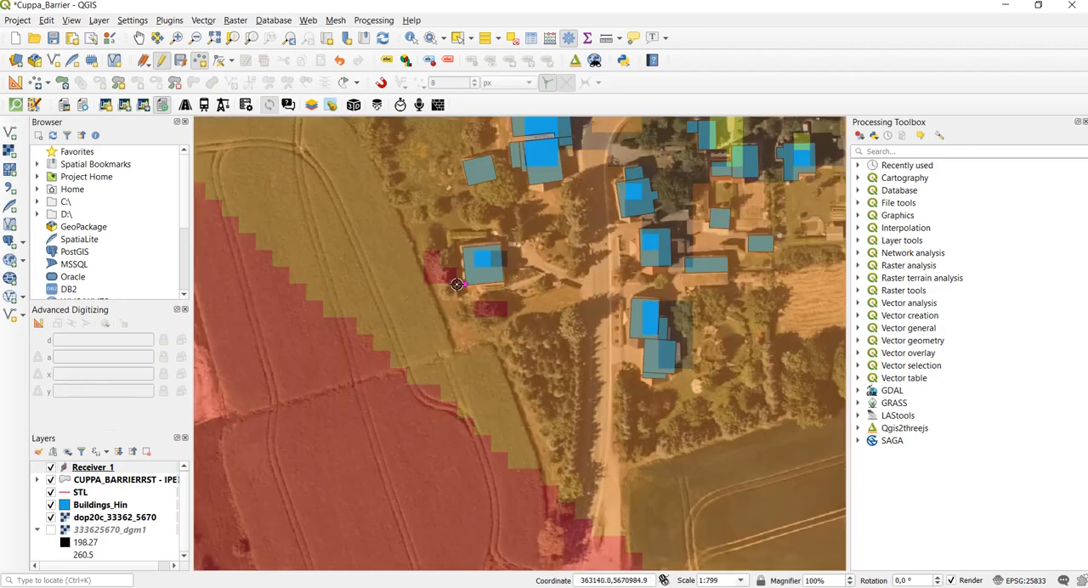
{"action": "scroll", "coordinate": [455, 282], "scroll_direction": "down", "scroll_amount": 1}
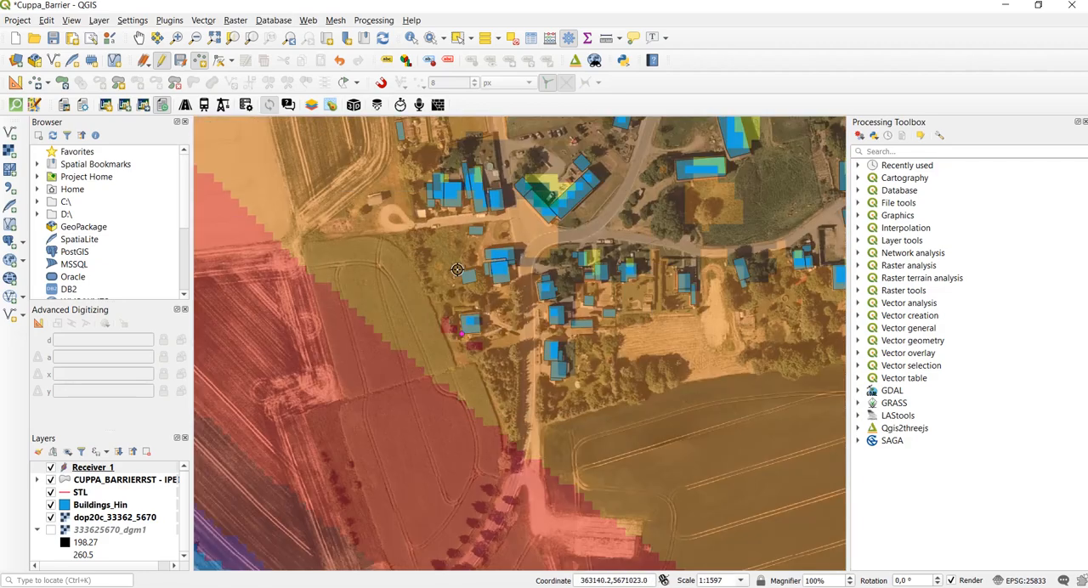
{"action": "scroll", "coordinate": [435, 285], "scroll_direction": "down", "scroll_amount": 1}
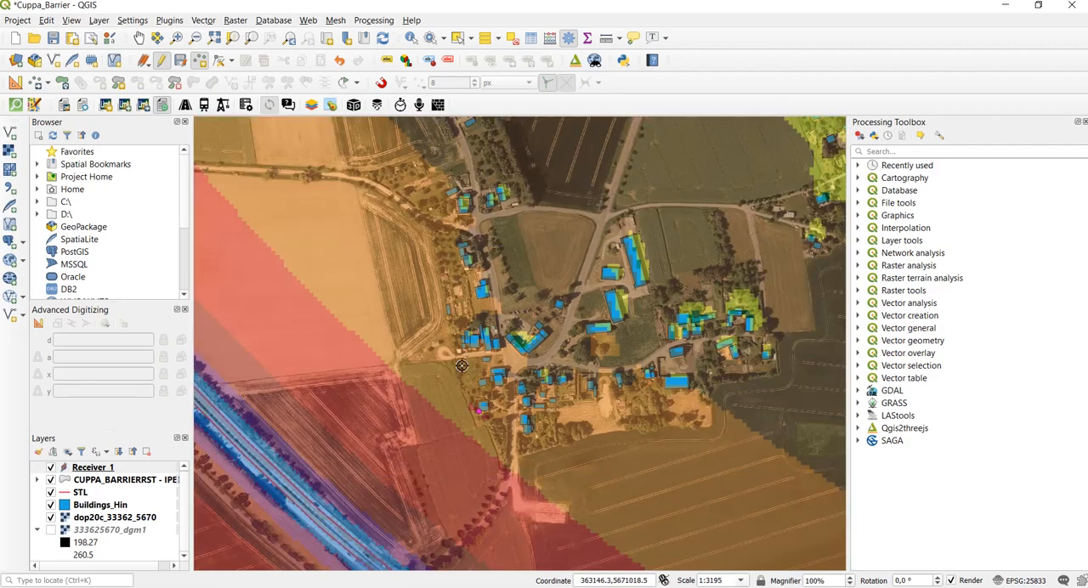
- Add a receiver point beside the southwest corner of the next house up the village's western edge, accepting the default attributes
{"action": "scroll", "coordinate": [434, 280], "scroll_direction": "up", "scroll_amount": 2}
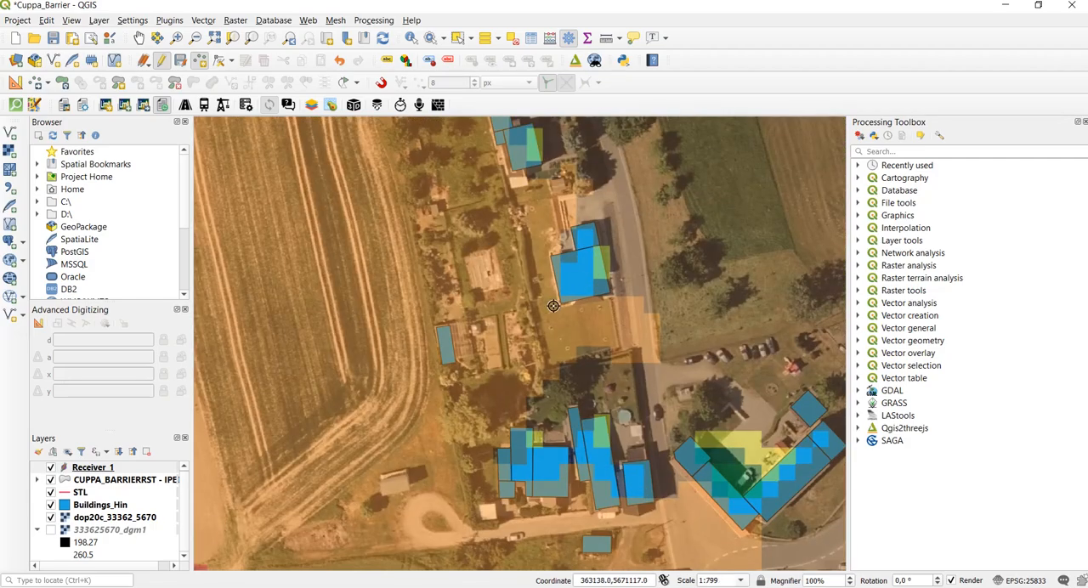
{"action": "scroll", "coordinate": [477, 221], "scroll_direction": "down", "scroll_amount": 1}
{"action": "scroll", "coordinate": [491, 197], "scroll_direction": "up", "scroll_amount": 2}
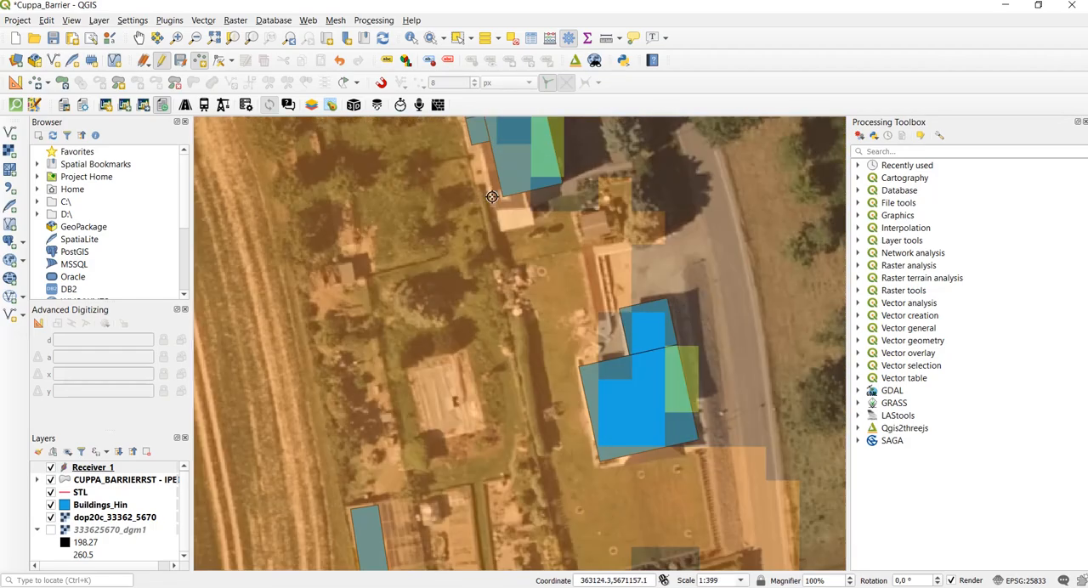
{"action": "left_click", "coordinate": [493, 198]}
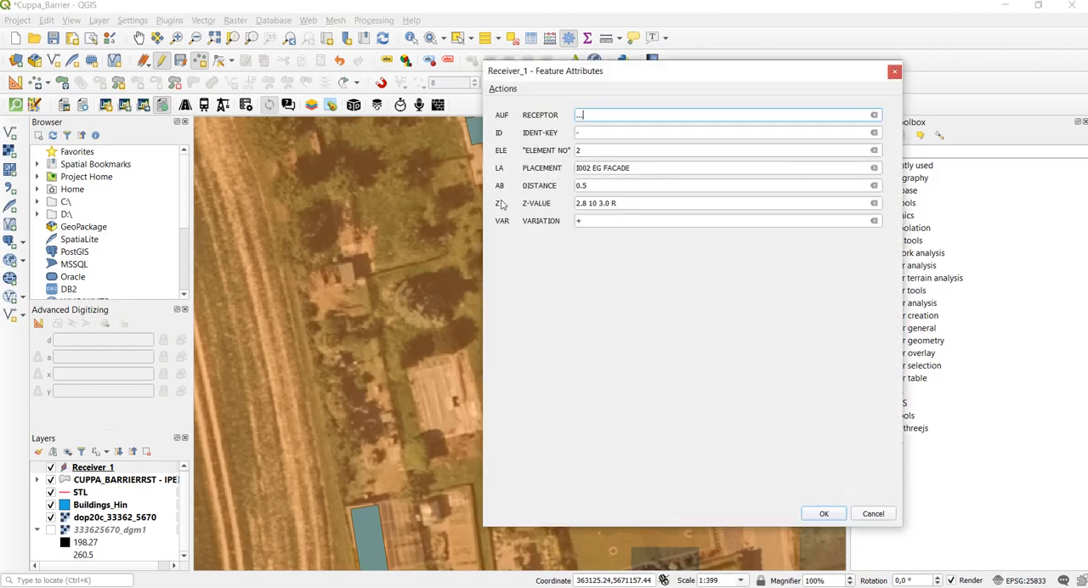
{"action": "left_click", "coordinate": [824, 514]}
{"action": "scroll", "coordinate": [443, 313], "scroll_direction": "down", "scroll_amount": 3}
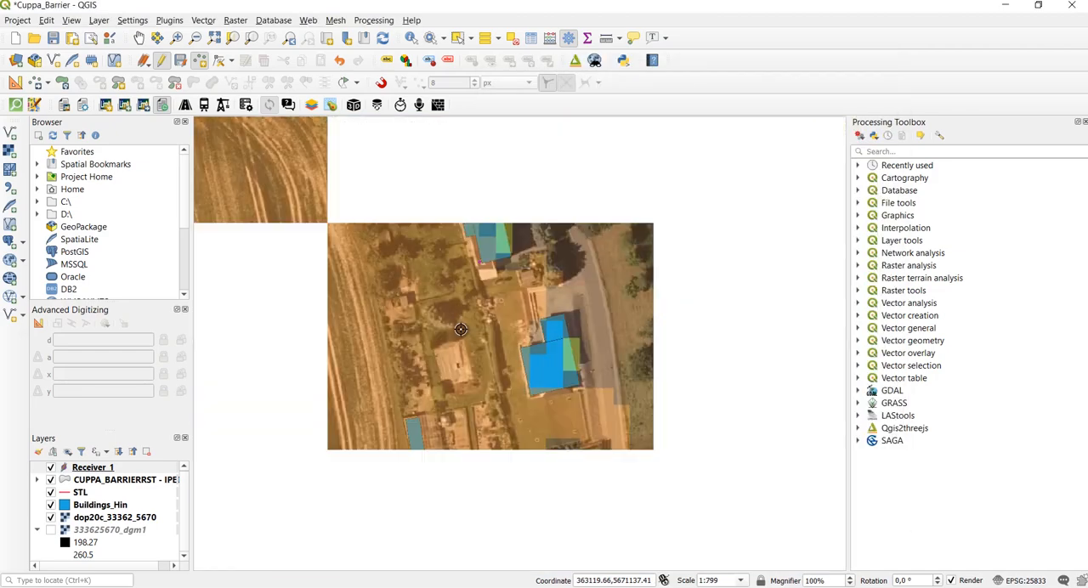
- Add a receiver point at the southwest corner of the house on the village's northwestern edge with default attributes, and save the layer edits
{"action": "scroll", "coordinate": [443, 313], "scroll_direction": "down", "scroll_amount": 1}
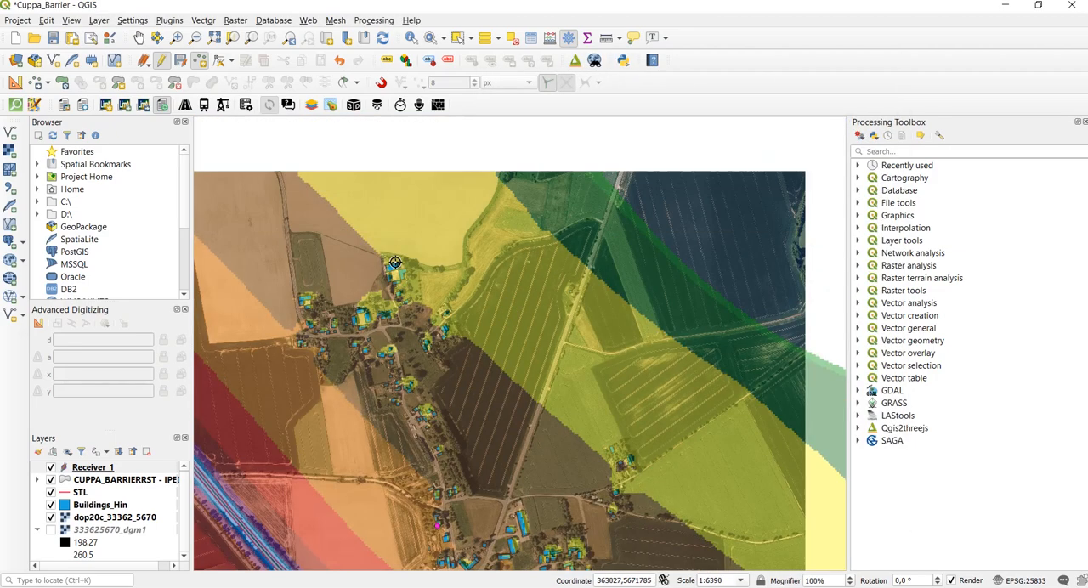
{"action": "scroll", "coordinate": [434, 356], "scroll_direction": "up", "scroll_amount": 2}
{"action": "scroll", "coordinate": [523, 316], "scroll_direction": "up", "scroll_amount": 2}
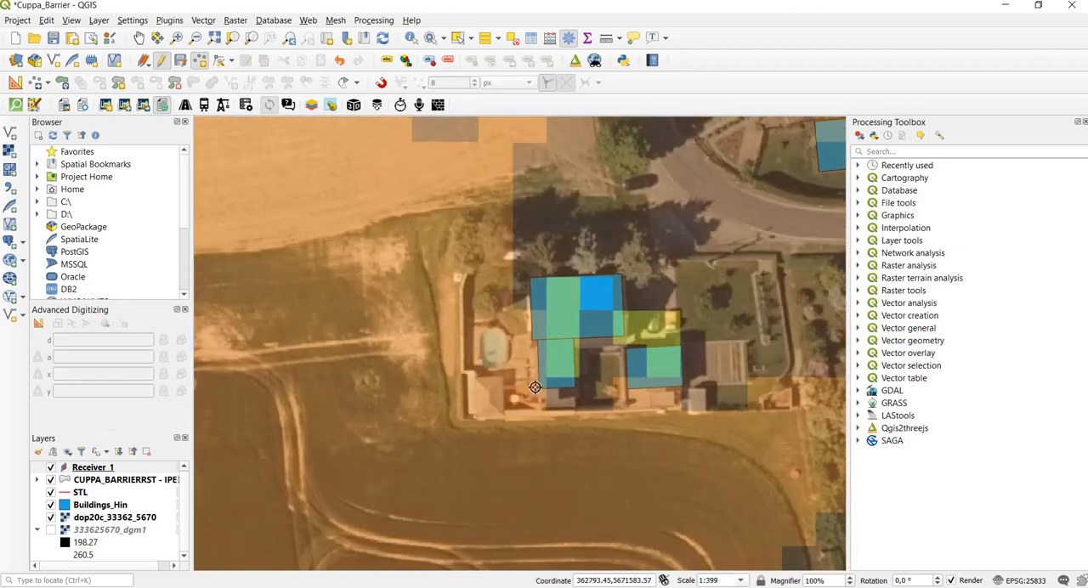
{"action": "left_click", "coordinate": [536, 388]}
{"action": "key", "text": "Return"}
{"action": "left_click", "coordinate": [161, 60]}
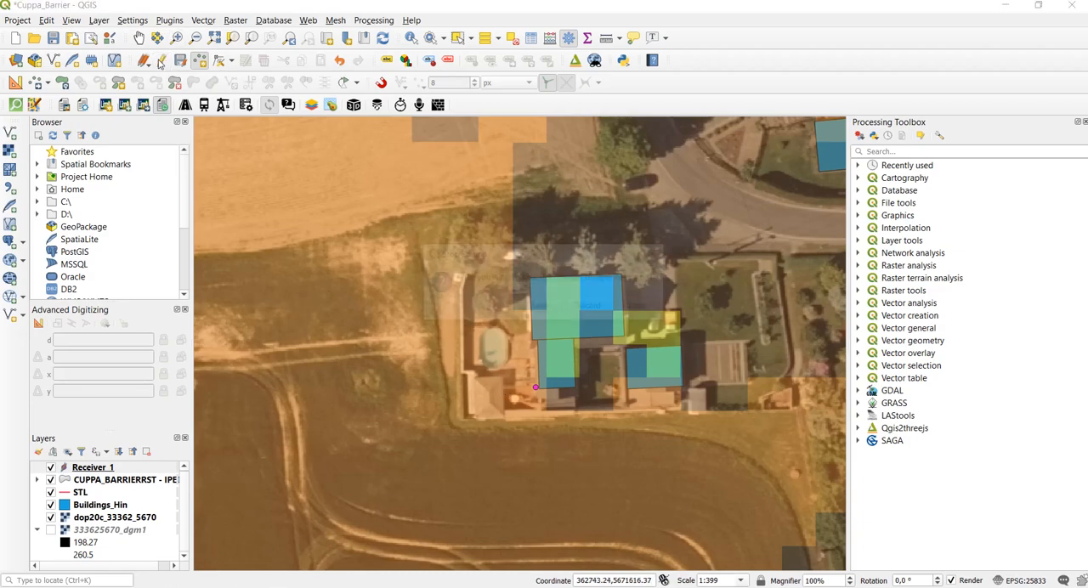
{"action": "left_click", "coordinate": [539, 308]}
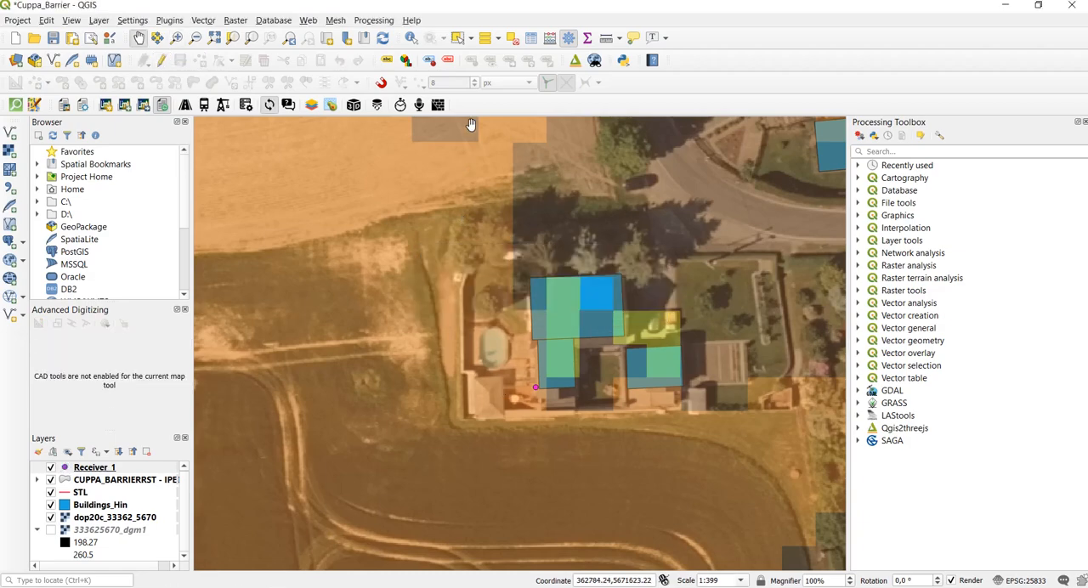
- Open the Receiver_1 attribute table for editing and set the first receiver's AUF RECEPTOR value to /MEP 1 59 49 49
{"action": "left_click", "coordinate": [532, 37]}
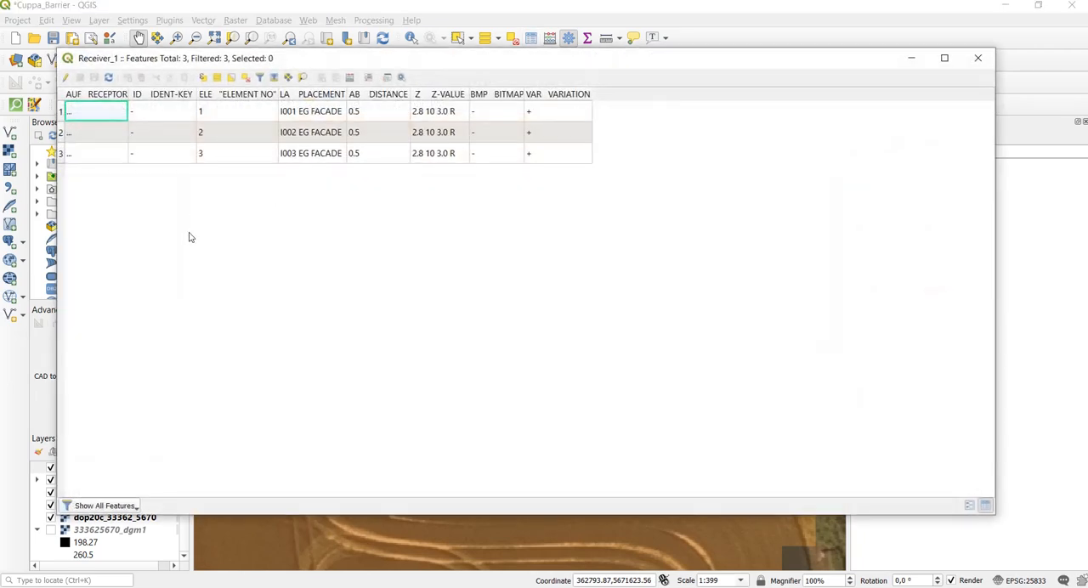
{"action": "left_click", "coordinate": [66, 77]}
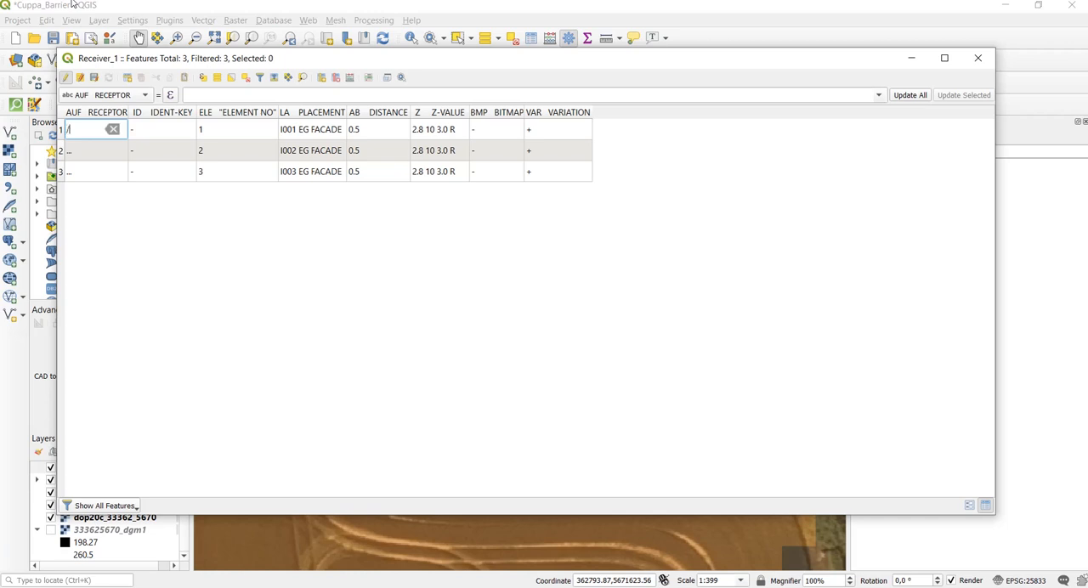
{"action": "type", "text": "MEP 1"}
{"action": "type", "text": "49 49"}
{"action": "key", "text": "Return"}
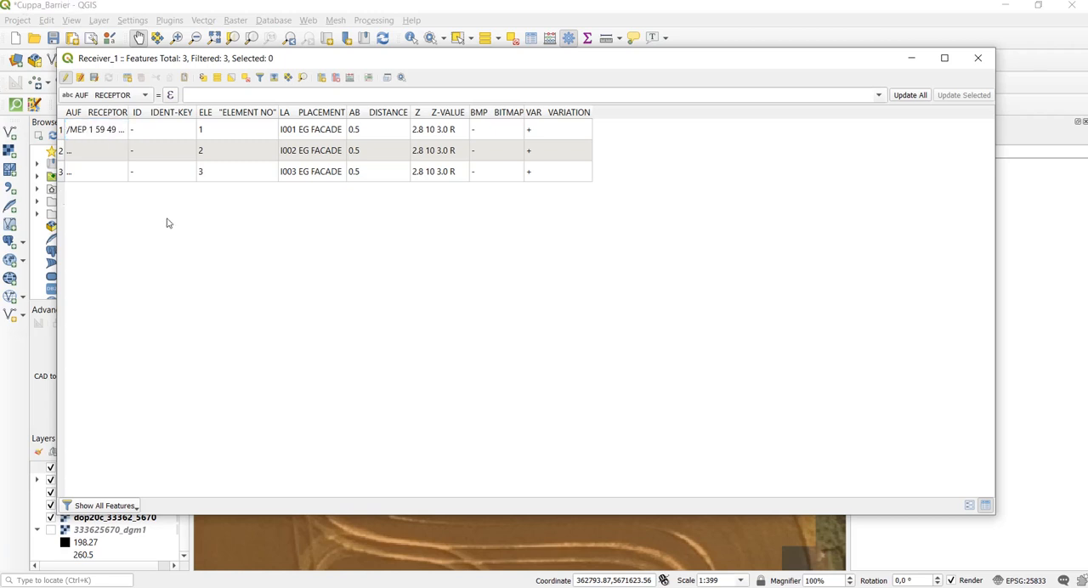
- Copy the first receiver's AUF RECEPTOR value into the second and third receivers
{"action": "double_click", "coordinate": [106, 133]}
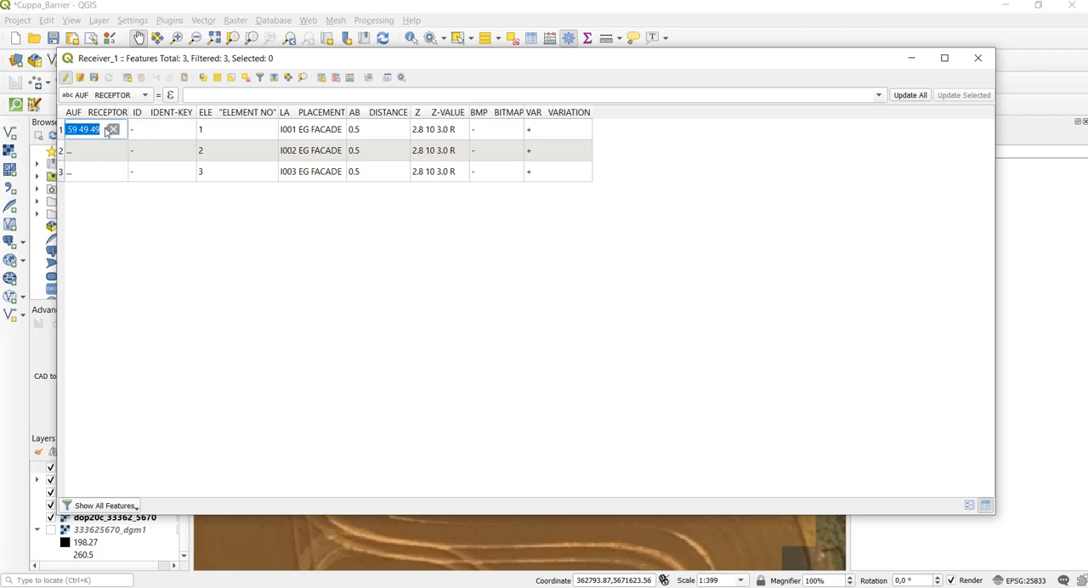
{"action": "key", "text": "ctrl+c"}
{"action": "double_click", "coordinate": [88, 152]}
{"action": "key", "text": "ctrl+v"}
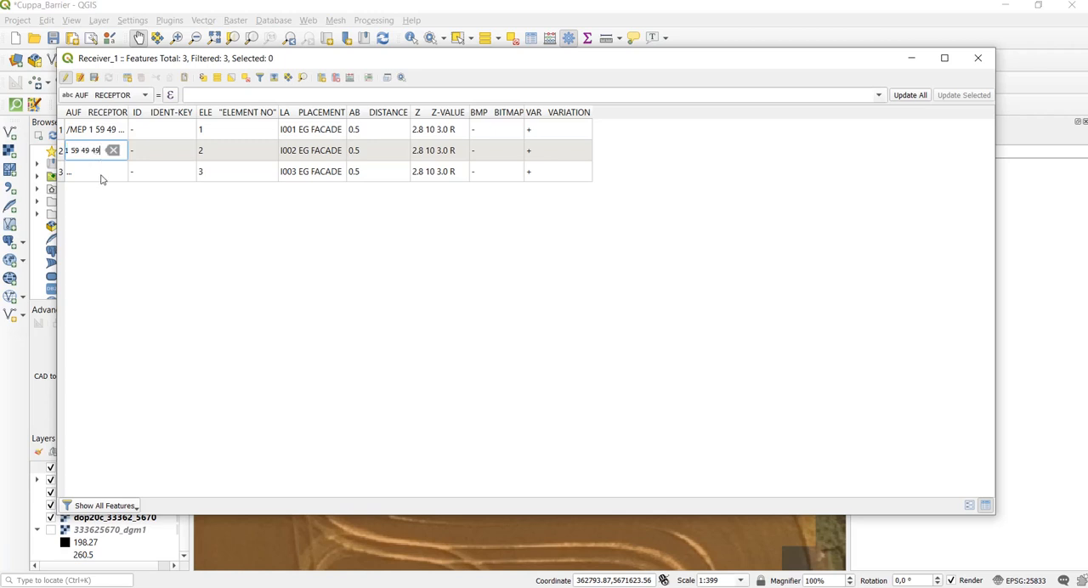
{"action": "double_click", "coordinate": [100, 174]}
{"action": "key", "text": "ctrl+v"}
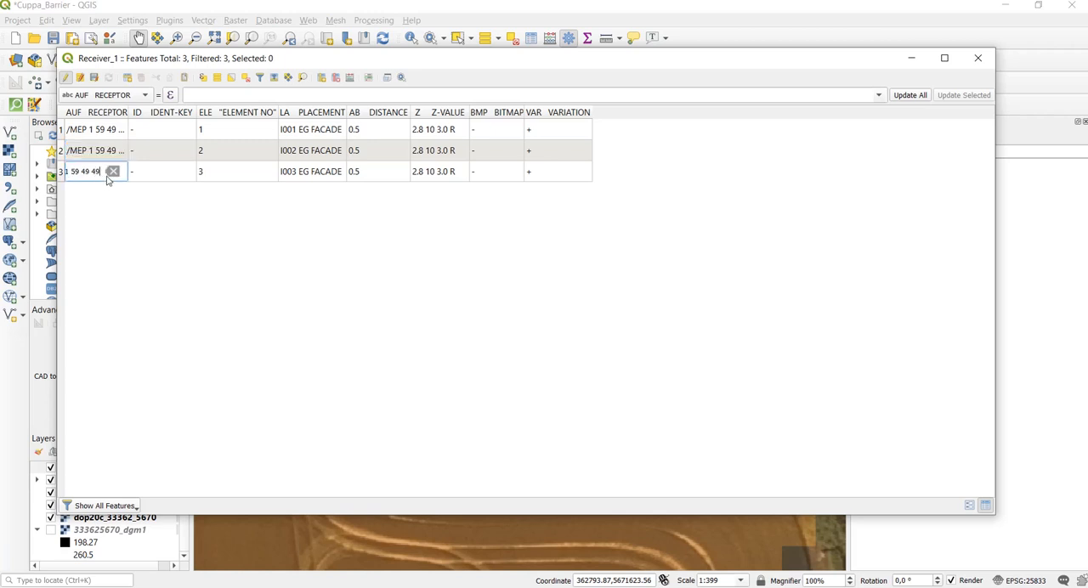
{"action": "left_click", "coordinate": [127, 233]}
- Change the second receiver's AUF RECEPTOR value to /MEP 2 59 49 49
{"action": "double_click", "coordinate": [97, 149]}
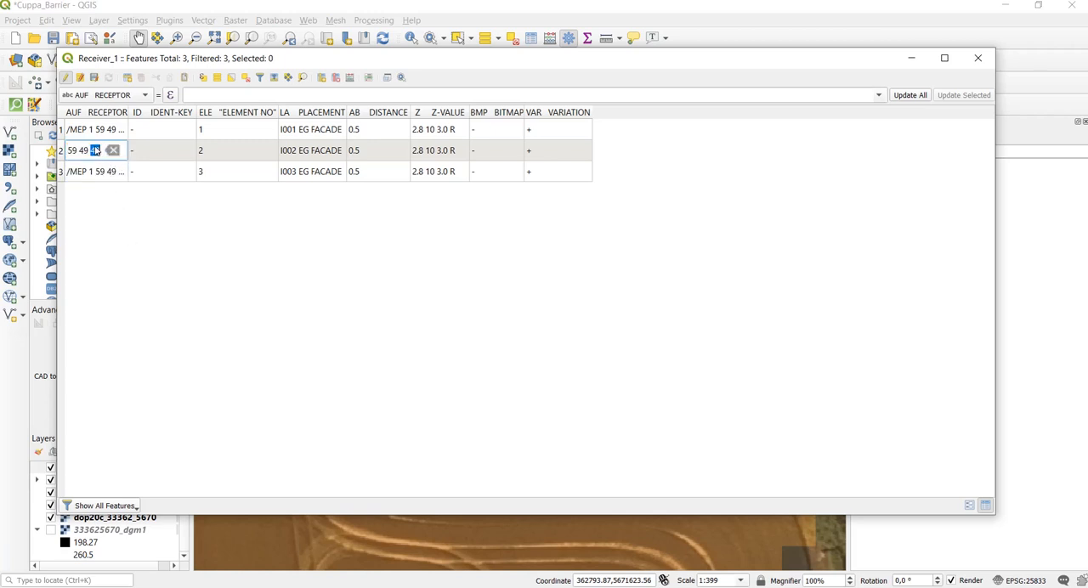
{"action": "left_click", "coordinate": [81, 152]}
{"action": "left_click_drag", "start_coordinate": [72, 151], "coordinate": [60, 154]}
{"action": "left_click", "coordinate": [95, 150]}
{"action": "key", "text": "BackSpace"}
{"action": "type", "text": "2 59"}
{"action": "left_click", "coordinate": [128, 226]}
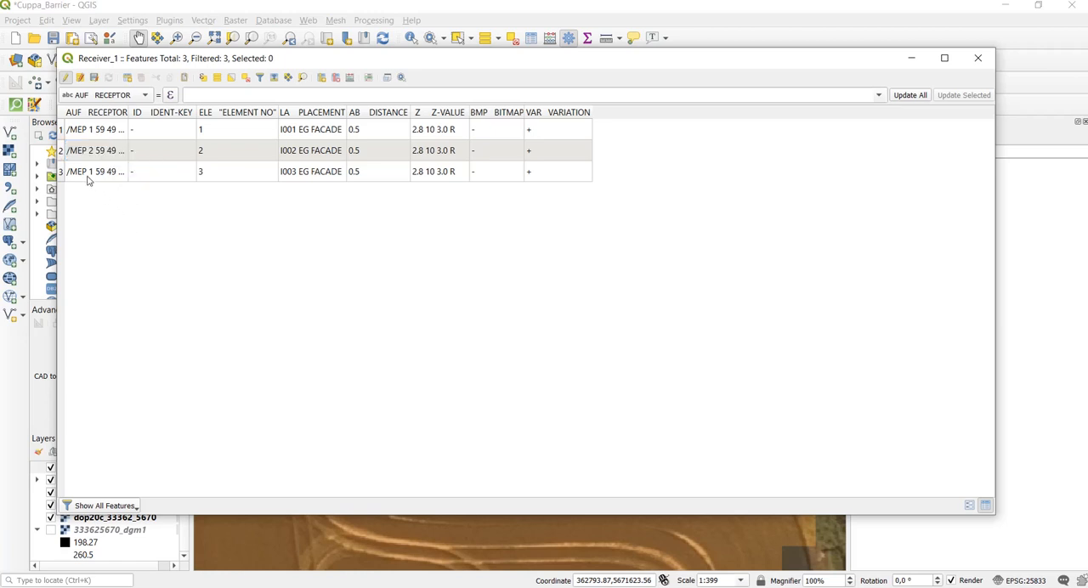
- Change the third receiver's AUF RECEPTOR value to /MEP 2 59 49 49
{"action": "double_click", "coordinate": [84, 172]}
{"action": "left_click", "coordinate": [80, 172]}
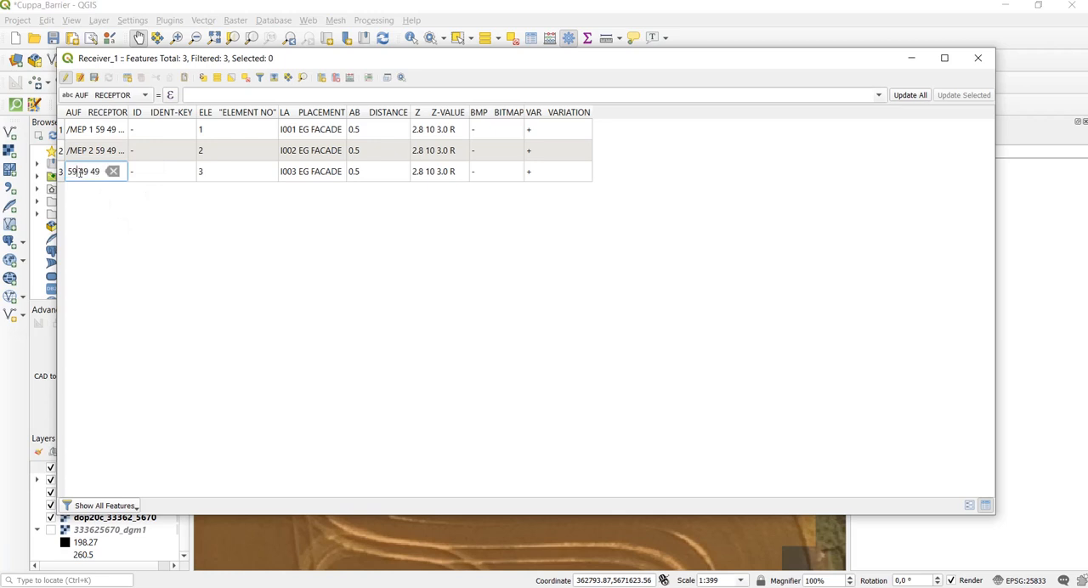
{"action": "key", "text": "Left"}
{"action": "key", "text": "Left"}
{"action": "key", "text": "Left"}
{"action": "key", "text": "Left"}
{"action": "key", "text": "Delete"}
{"action": "type", "text": "2"}
{"action": "key", "text": "Return"}
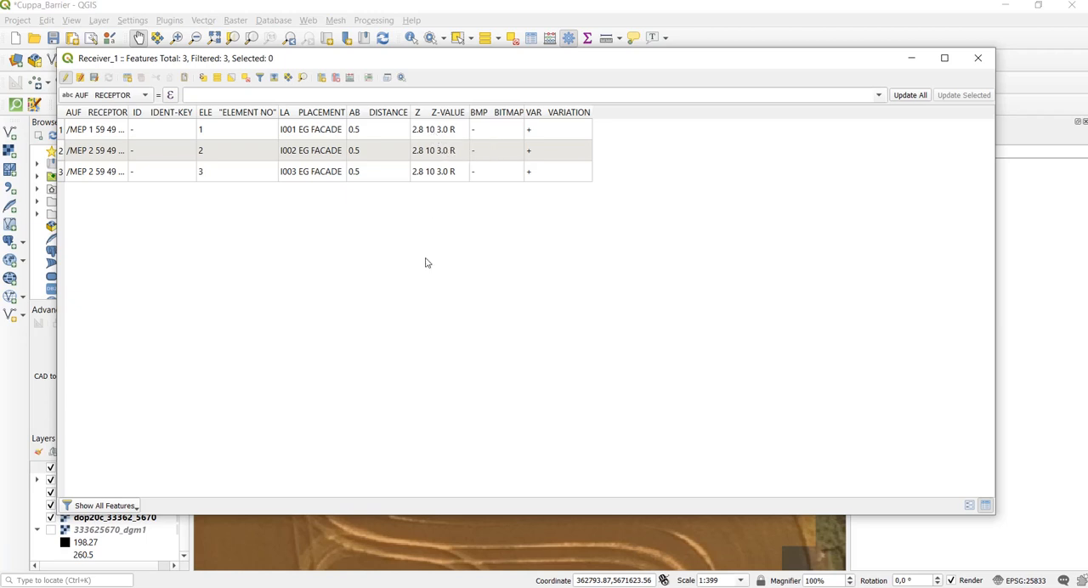
- Stop editing Receiver_1, save its attribute changes and close the attribute table
{"action": "left_click", "coordinate": [65, 77]}
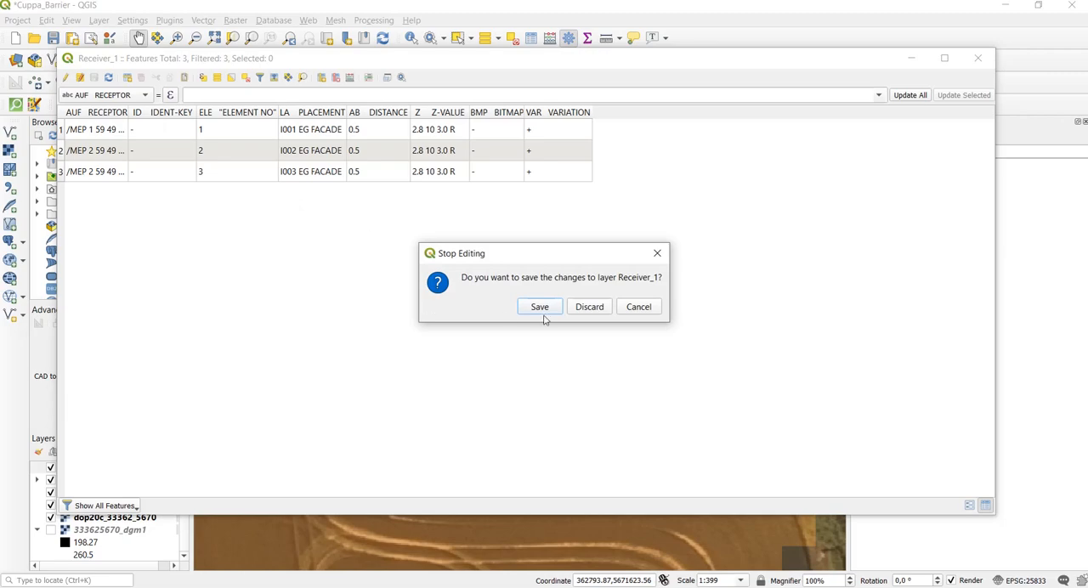
{"action": "left_click", "coordinate": [543, 313]}
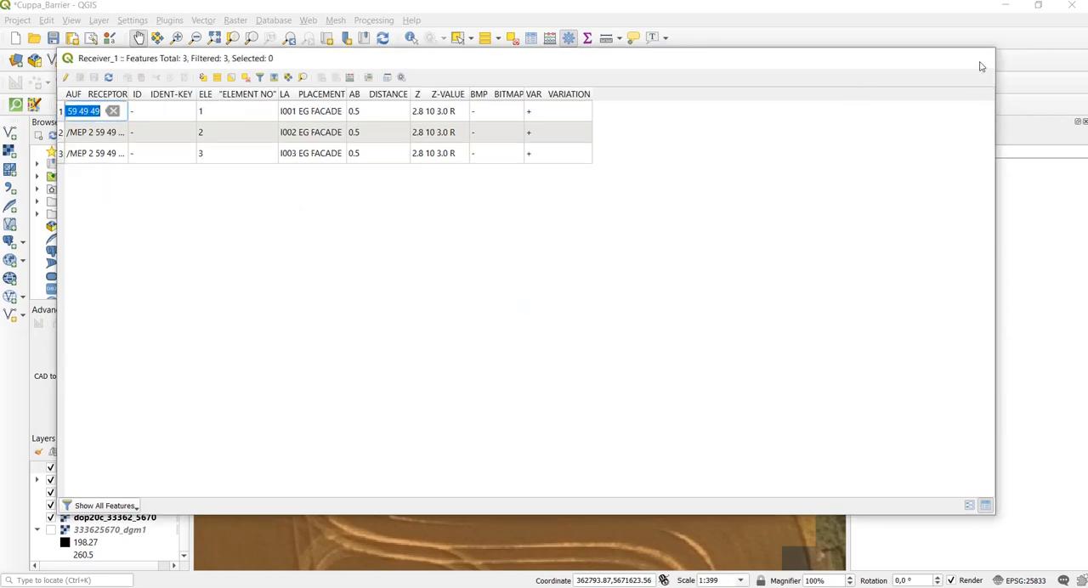
{"action": "left_click", "coordinate": [983, 58]}
{"action": "scroll", "coordinate": [564, 301], "scroll_direction": "down", "scroll_amount": 4}
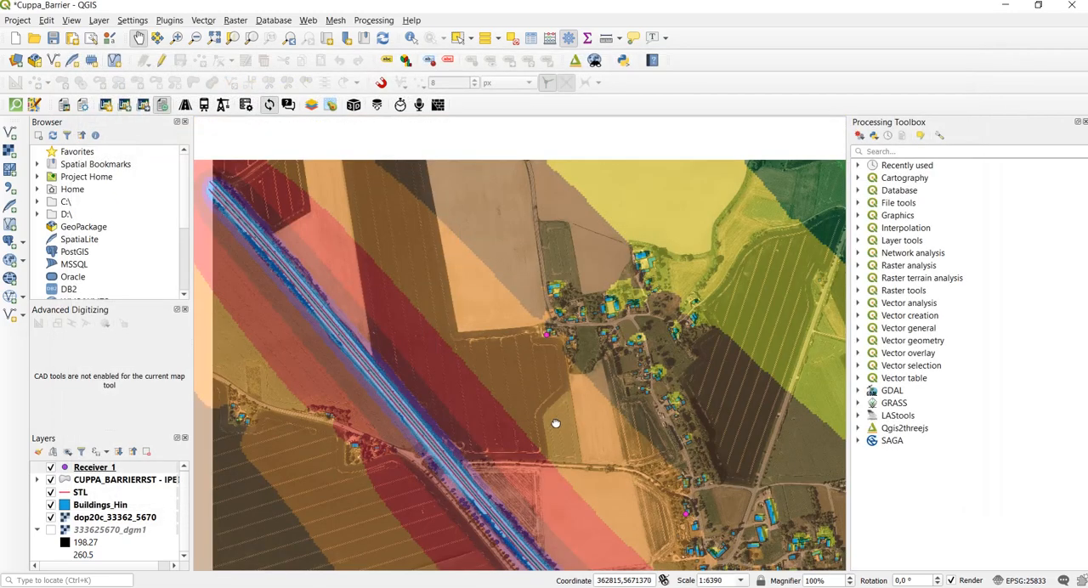
{"action": "scroll", "coordinate": [556, 422], "scroll_direction": "down", "scroll_amount": 1}
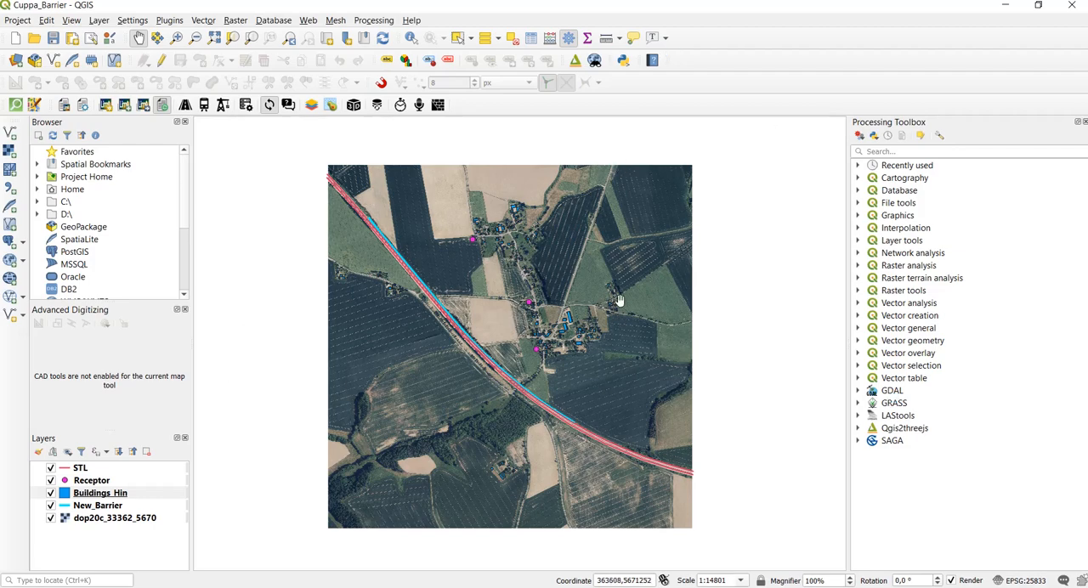
- Review the model files selected for the street noise calculation and the emission attributes set in its calculation options
{"action": "key", "text": "alt+Tab"}
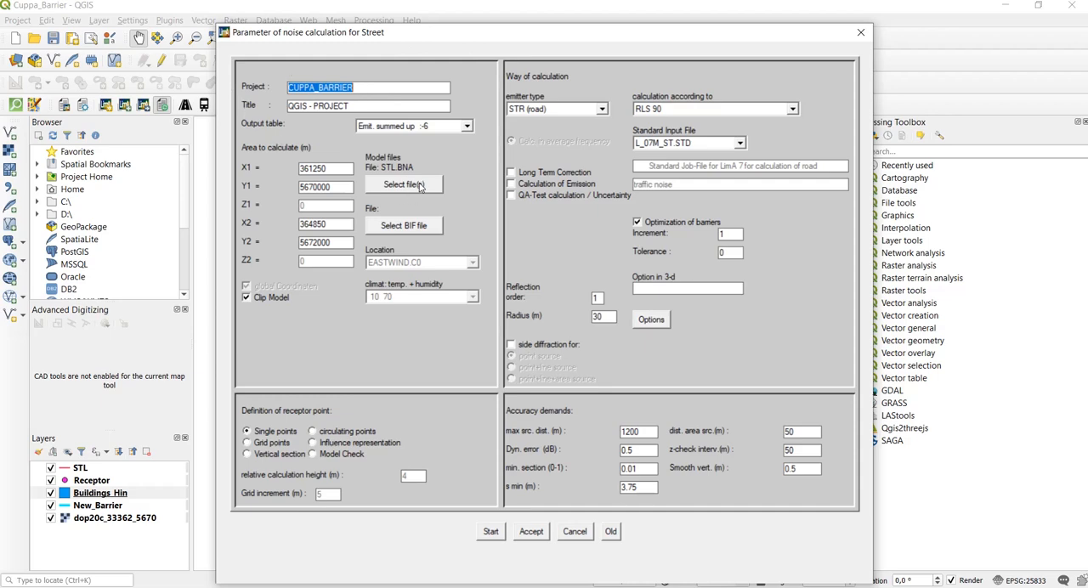
{"action": "left_click", "coordinate": [417, 188]}
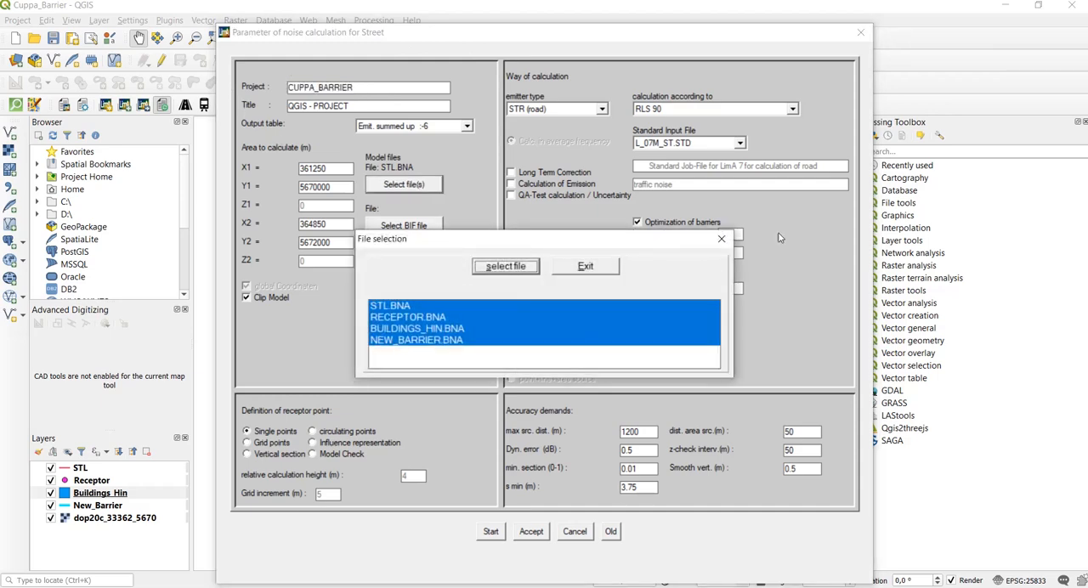
{"action": "left_click", "coordinate": [721, 244]}
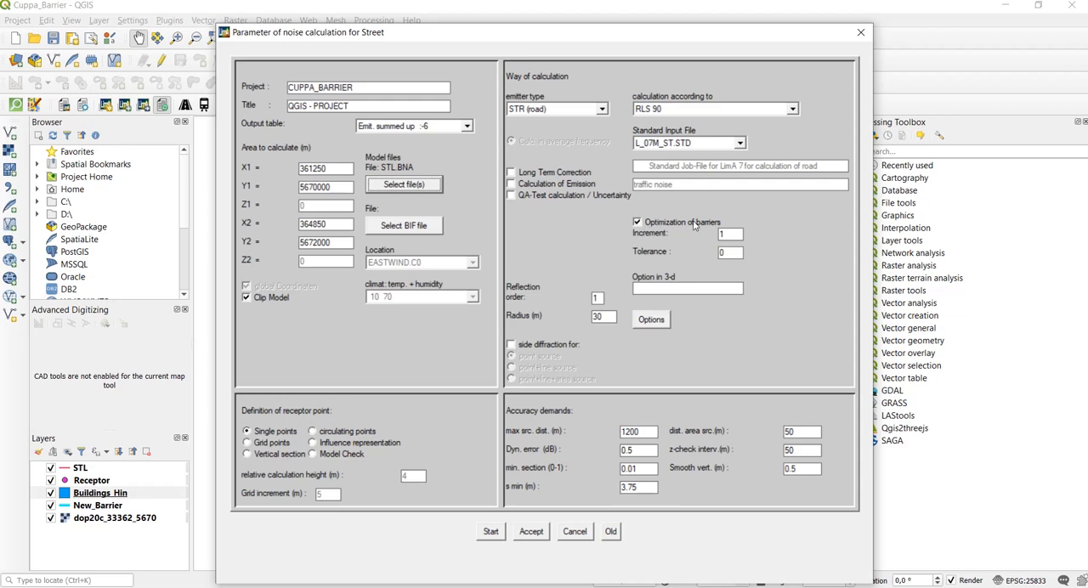
{"action": "left_click", "coordinate": [648, 319]}
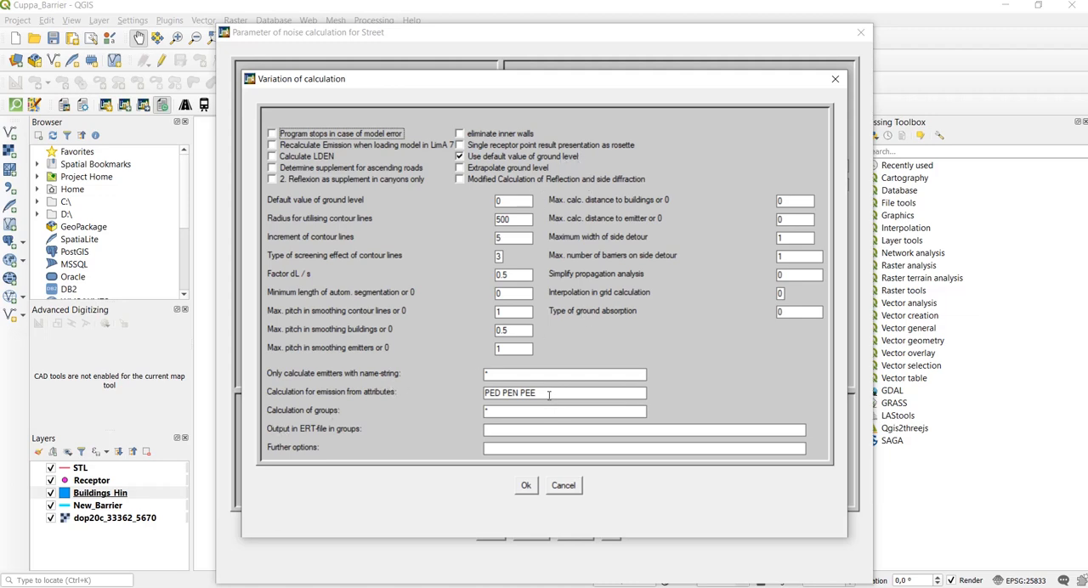
{"action": "left_click_drag", "start_coordinate": [550, 396], "coordinate": [480, 397]}
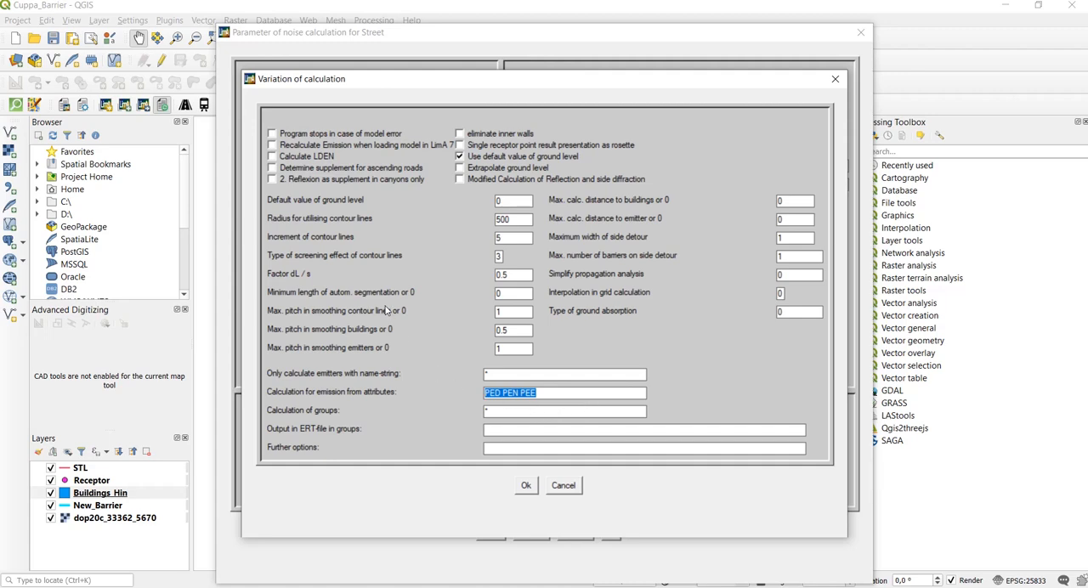
{"action": "left_click", "coordinate": [526, 486]}
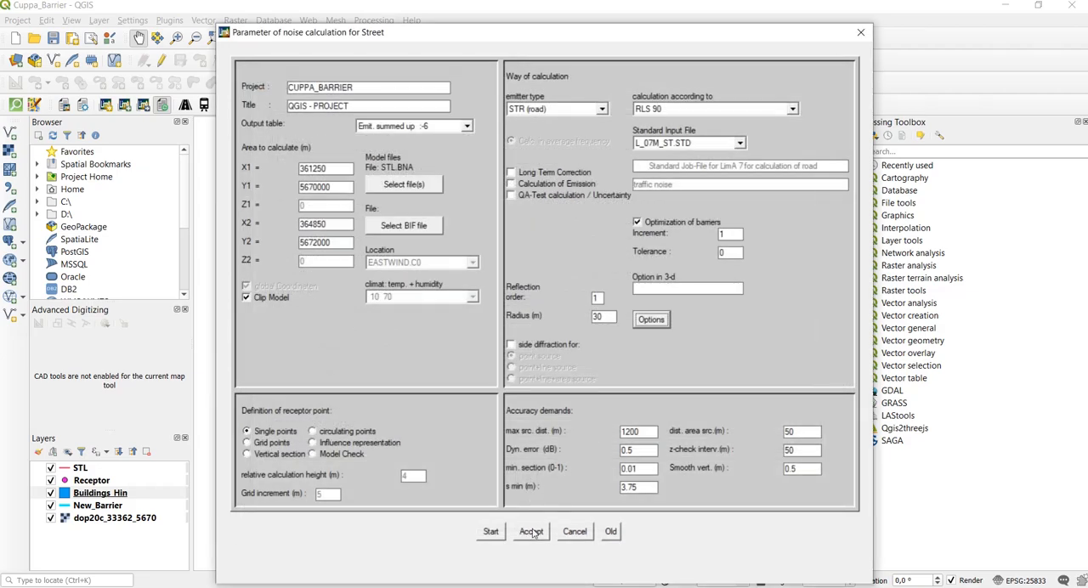
- Accept the noise calculation parameters, start the barrier optimization job and start the LimA server it needs
{"action": "left_click", "coordinate": [534, 531]}
{"action": "left_click", "coordinate": [493, 531]}
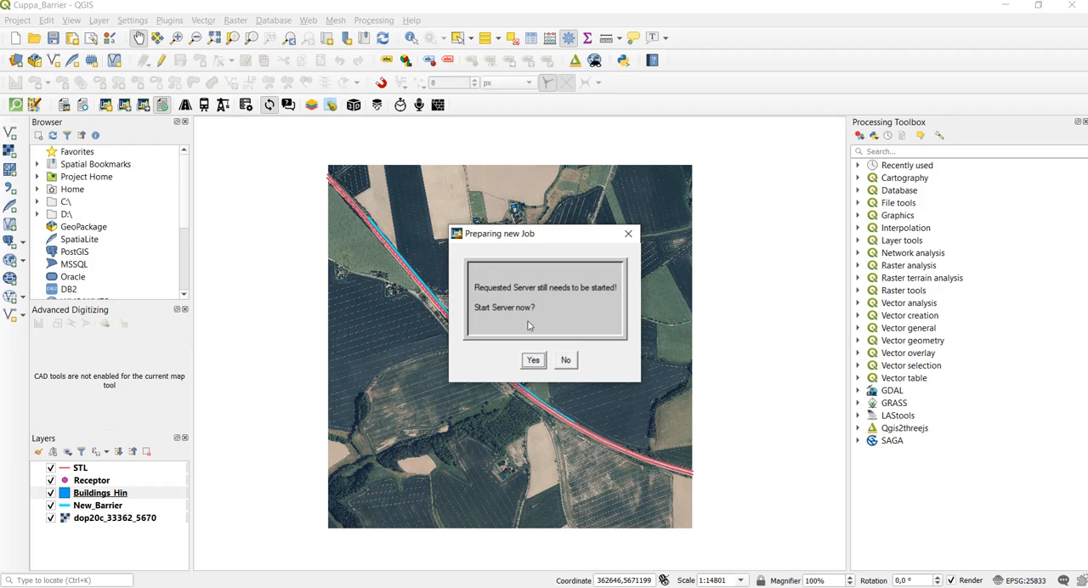
{"action": "left_click", "coordinate": [532, 364]}
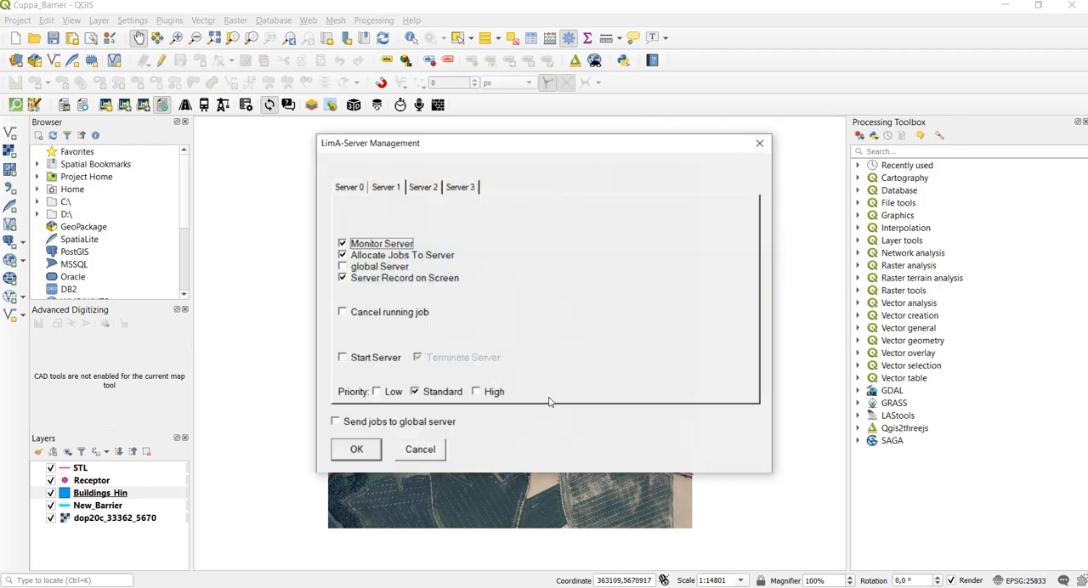
{"action": "left_click", "coordinate": [346, 358]}
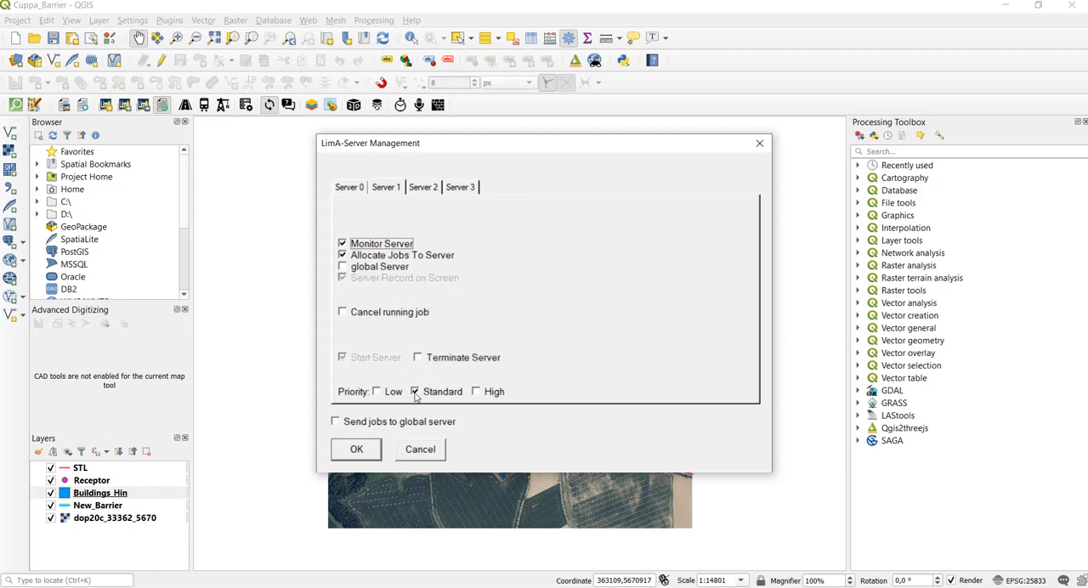
{"action": "left_click", "coordinate": [358, 450]}
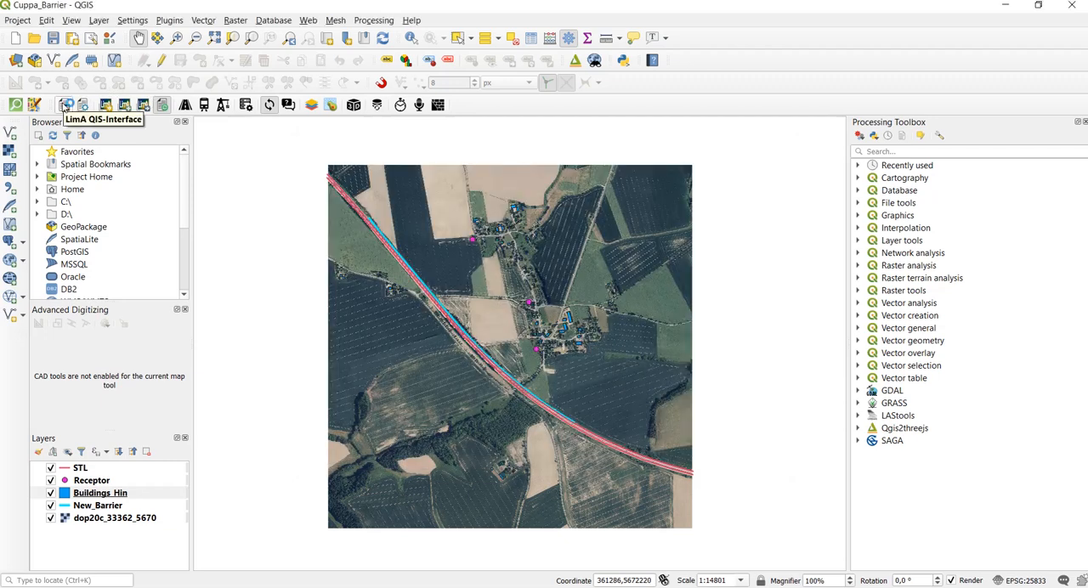
- Open the LimA GIS-Interface to check the progress of the CUPPA_BARRIER calculation, keeping the whole model area in view
{"action": "left_click", "coordinate": [65, 105]}
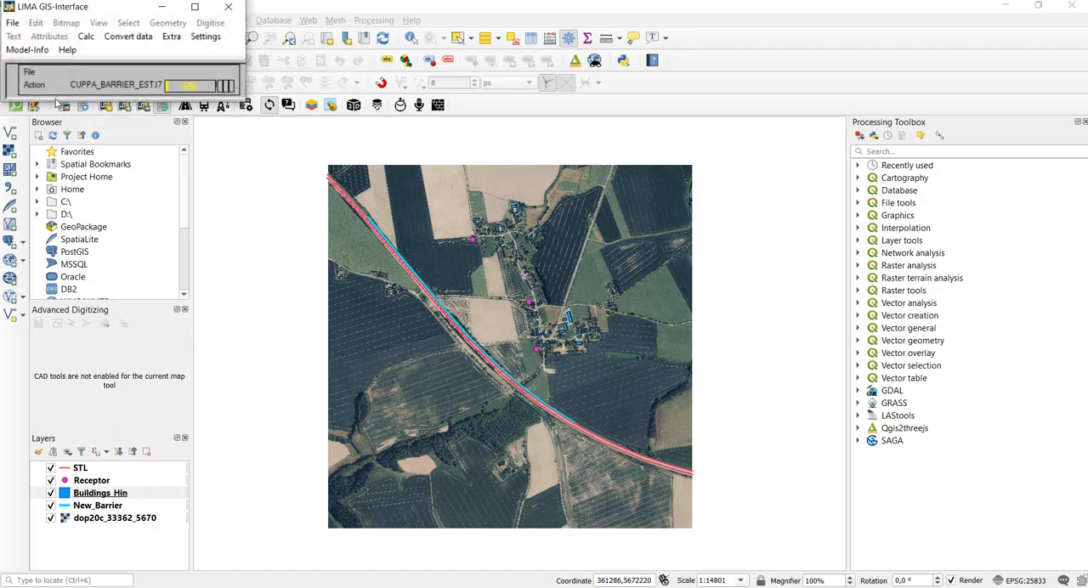
{"action": "left_click_drag", "start_coordinate": [124, 14], "coordinate": [782, 42]}
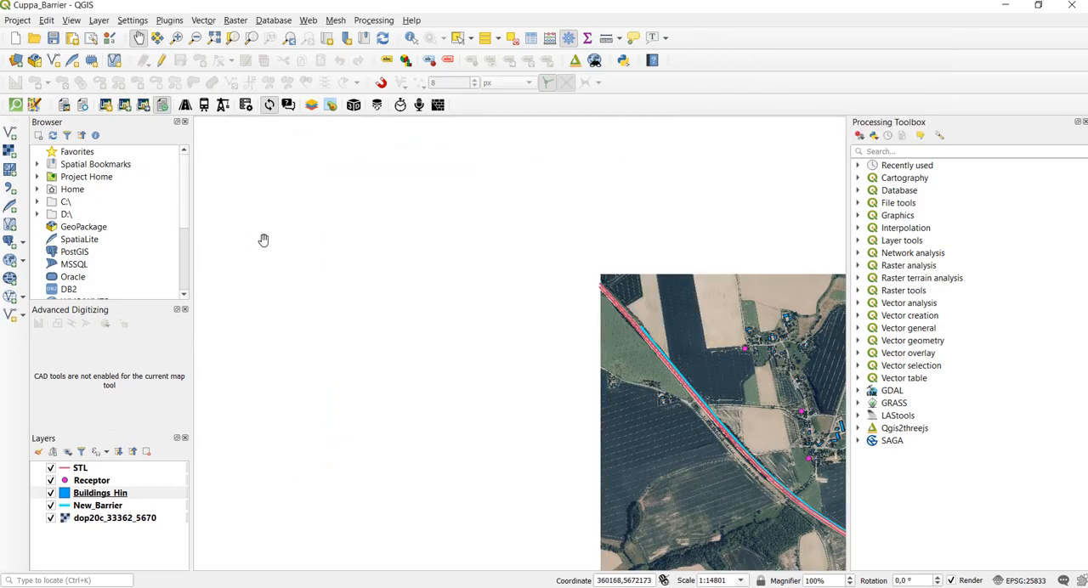
{"action": "left_click_drag", "start_coordinate": [663, 358], "coordinate": [446, 261]}
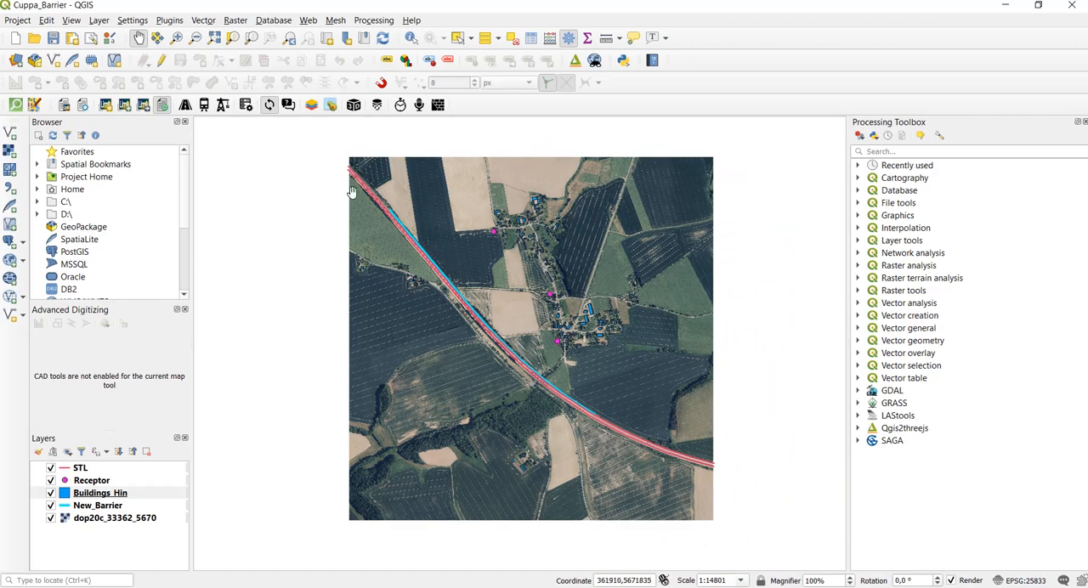
- Import the LimA model file CUPPA_BARRIERKON.BNA and assign ETRS89 / UTM zone 33N (EPSG:25833) to its HIN_1 layer
{"action": "left_click", "coordinate": [125, 107]}
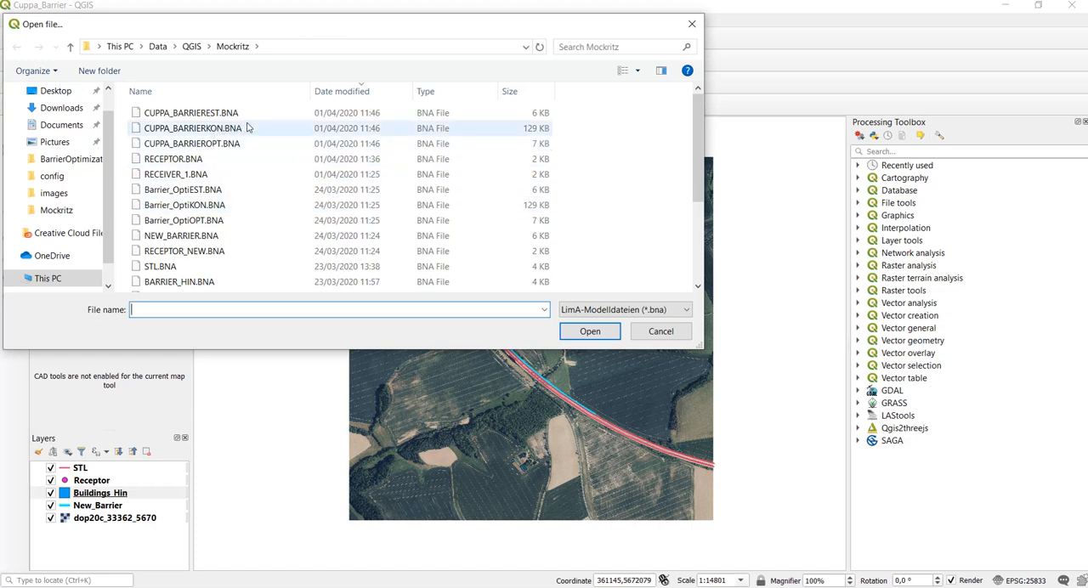
{"action": "left_click", "coordinate": [185, 130]}
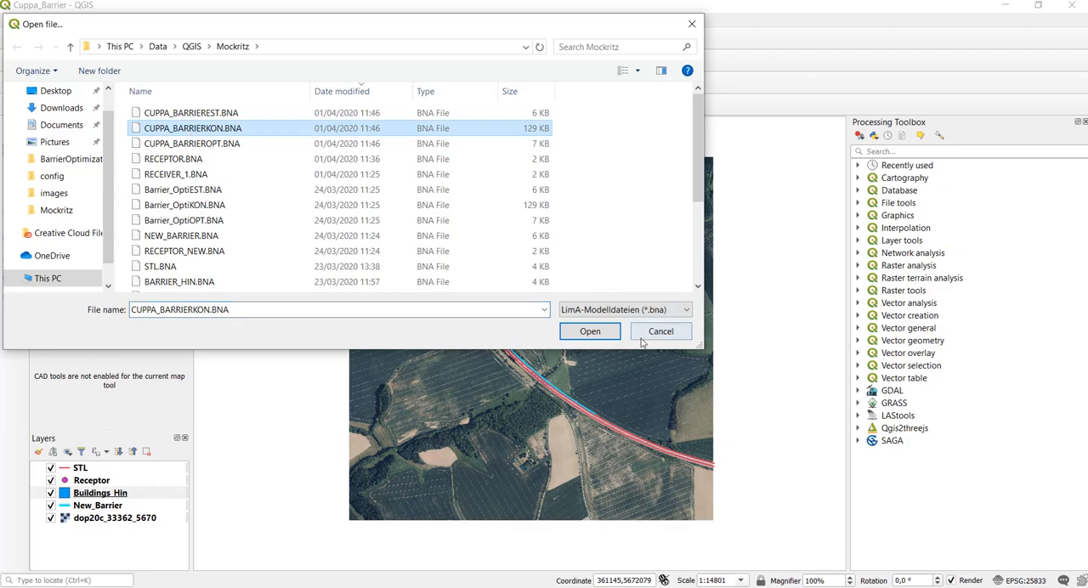
{"action": "left_click", "coordinate": [587, 334]}
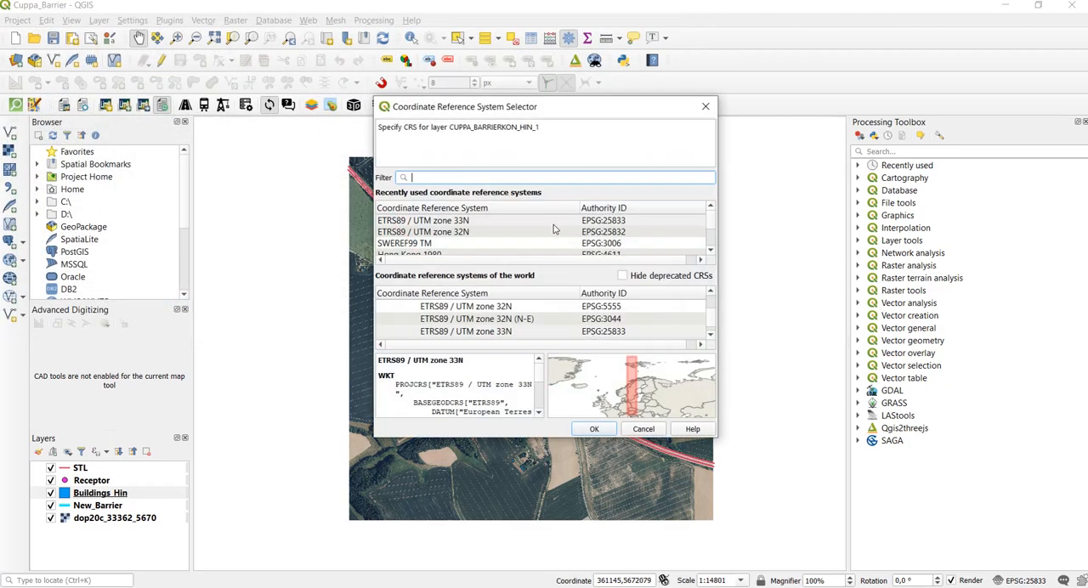
{"action": "left_click", "coordinate": [554, 224]}
{"action": "left_click", "coordinate": [599, 431]}
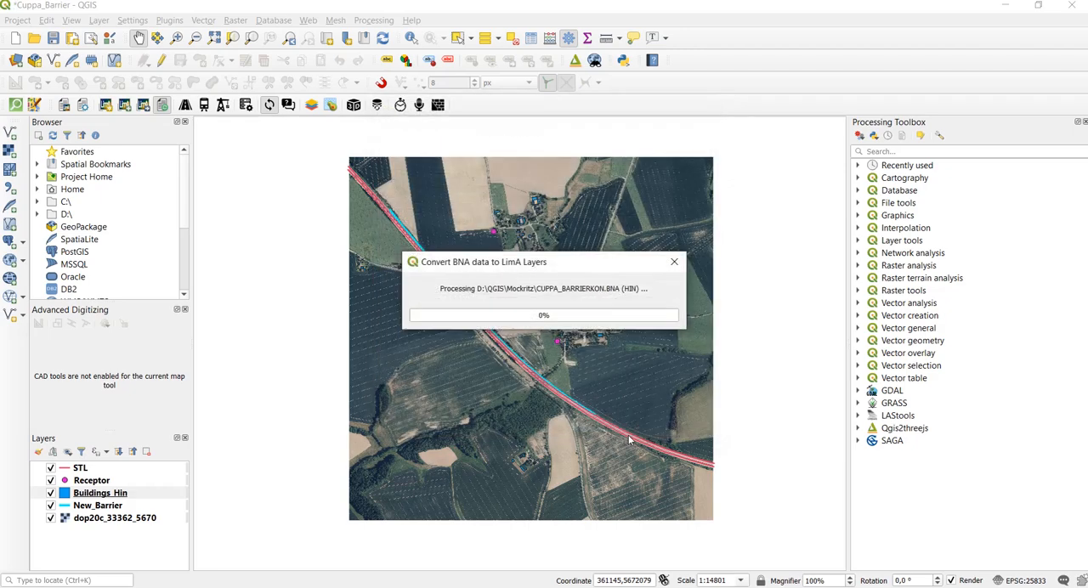
- Assign ETRS89 / UTM zone 33N (EPSG:25833) to the remaining imported layers HIN_2, STL_1 and AUF_0
{"action": "left_click", "coordinate": [504, 223]}
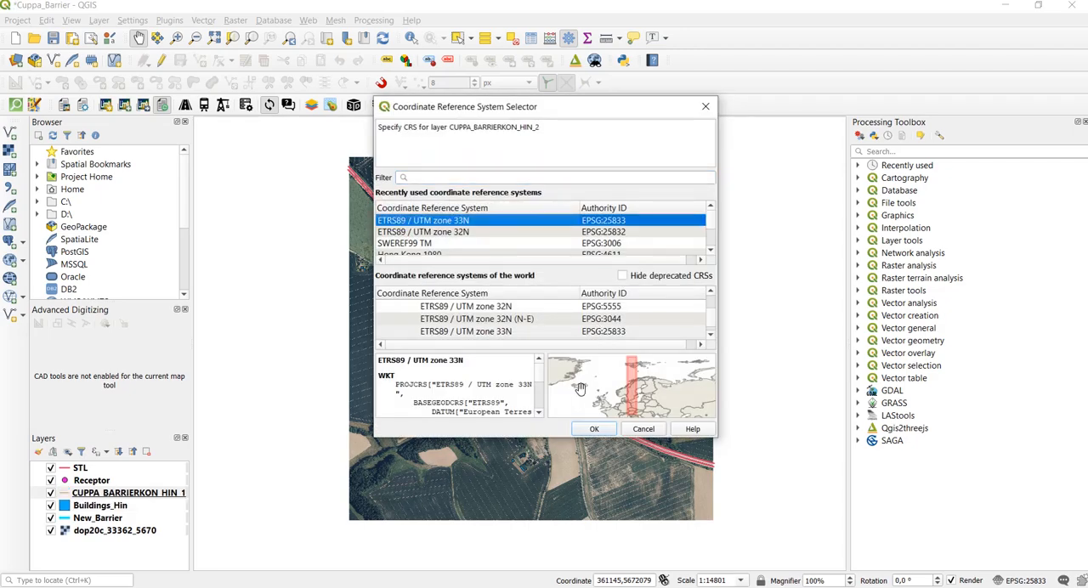
{"action": "left_click", "coordinate": [595, 429]}
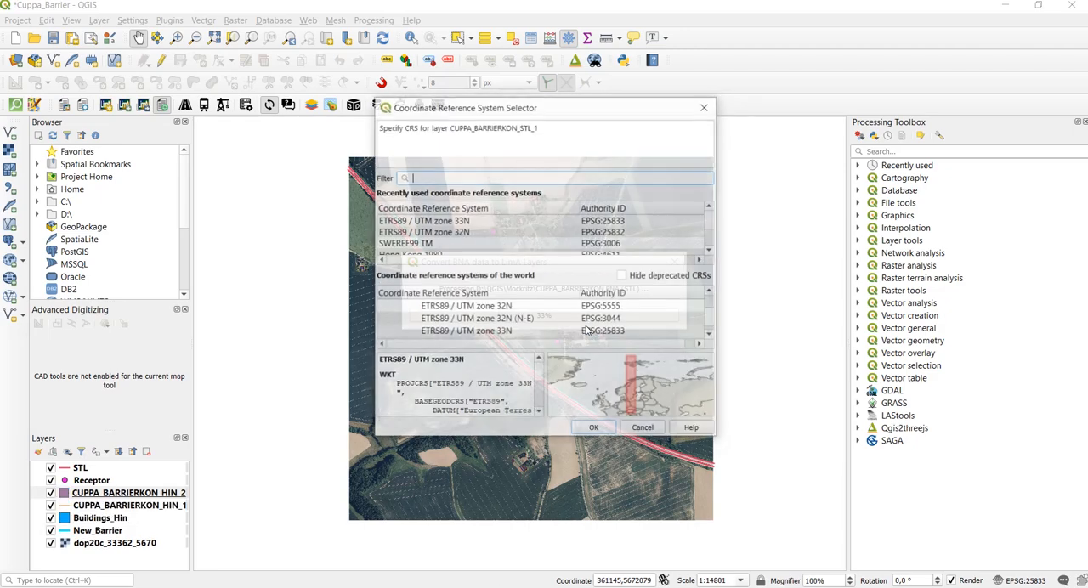
{"action": "left_click", "coordinate": [547, 223]}
{"action": "left_click", "coordinate": [598, 431]}
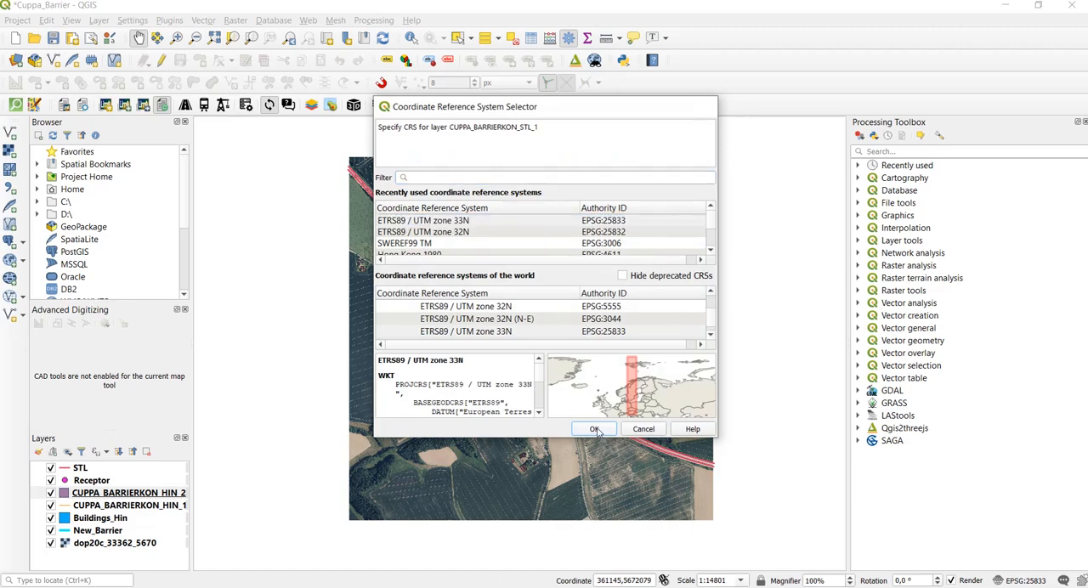
{"action": "left_click", "coordinate": [507, 223]}
{"action": "left_click", "coordinate": [598, 430]}
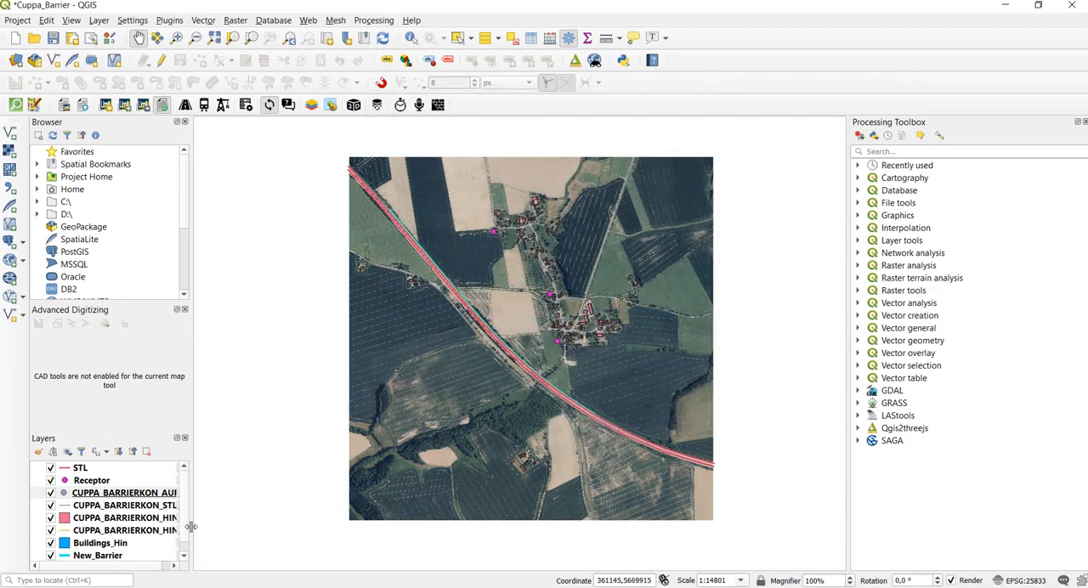
- Make the full layer names readable and examine the optimized barrier heights in the attribute table of CUPPA_BARRIERKON_HIN_1
{"action": "left_click_drag", "start_coordinate": [191, 527], "coordinate": [344, 510]}
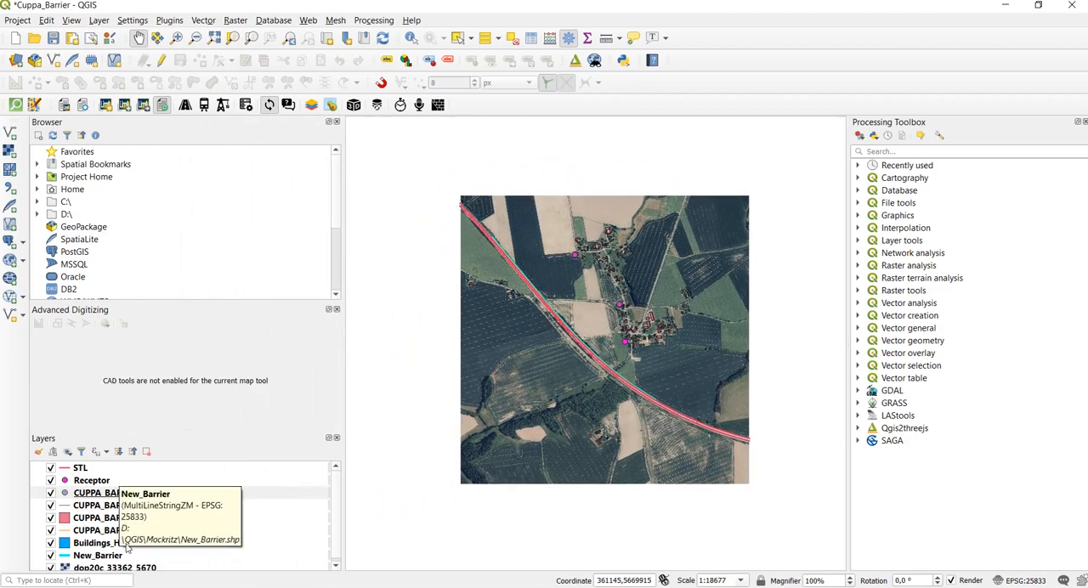
{"action": "left_click", "coordinate": [101, 530]}
{"action": "right_click", "coordinate": [101, 531]}
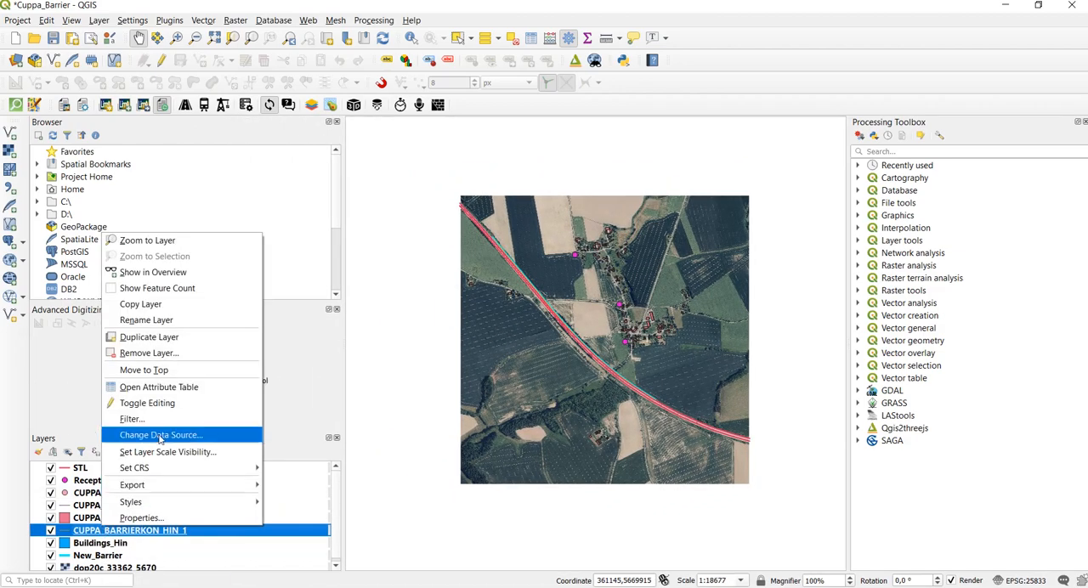
{"action": "left_click", "coordinate": [160, 388]}
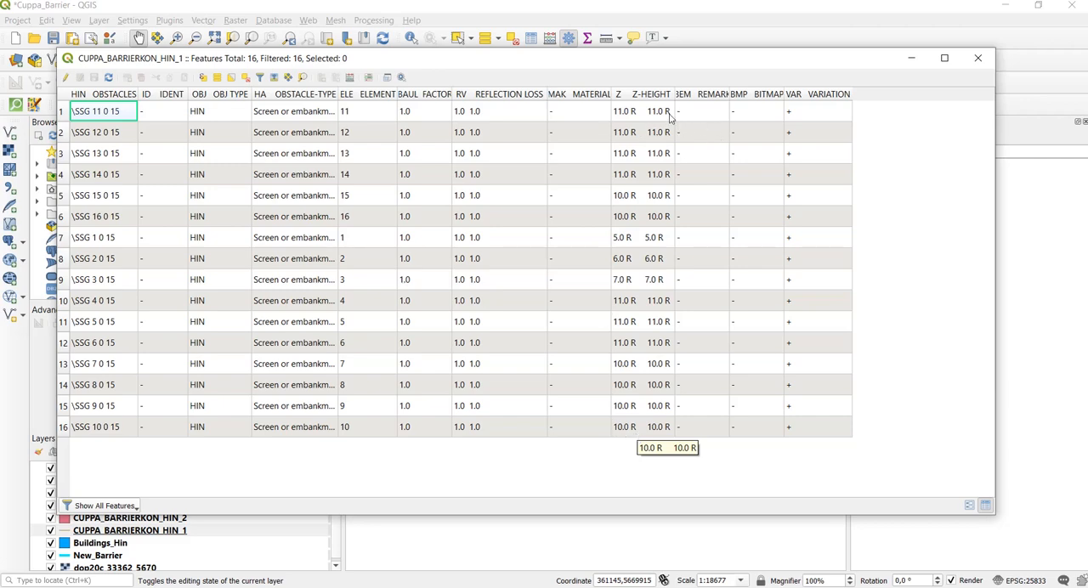
{"action": "left_click", "coordinate": [978, 58]}
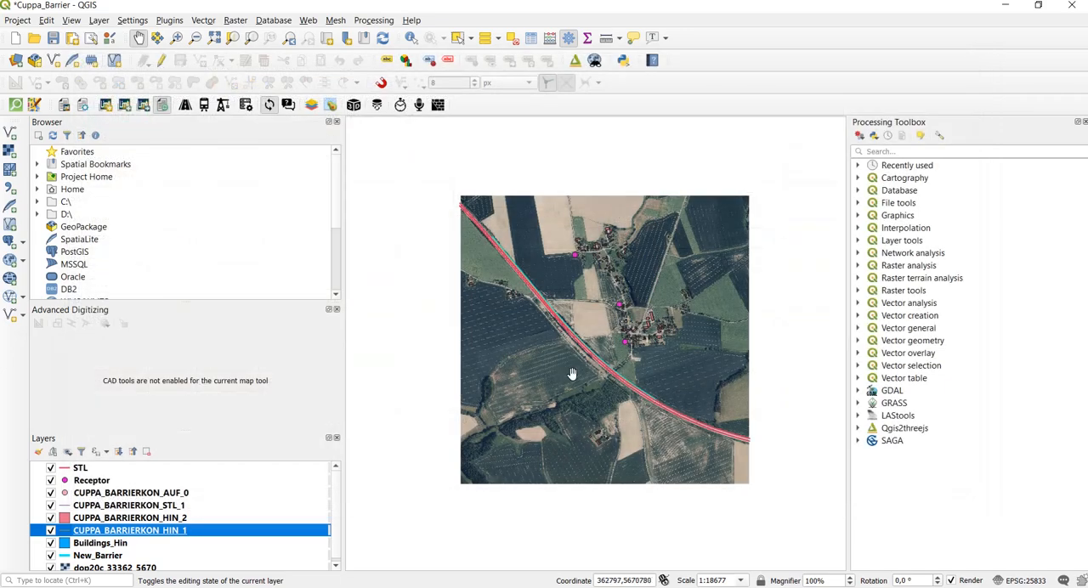
{"action": "left_click_drag", "start_coordinate": [591, 361], "coordinate": [586, 372]}
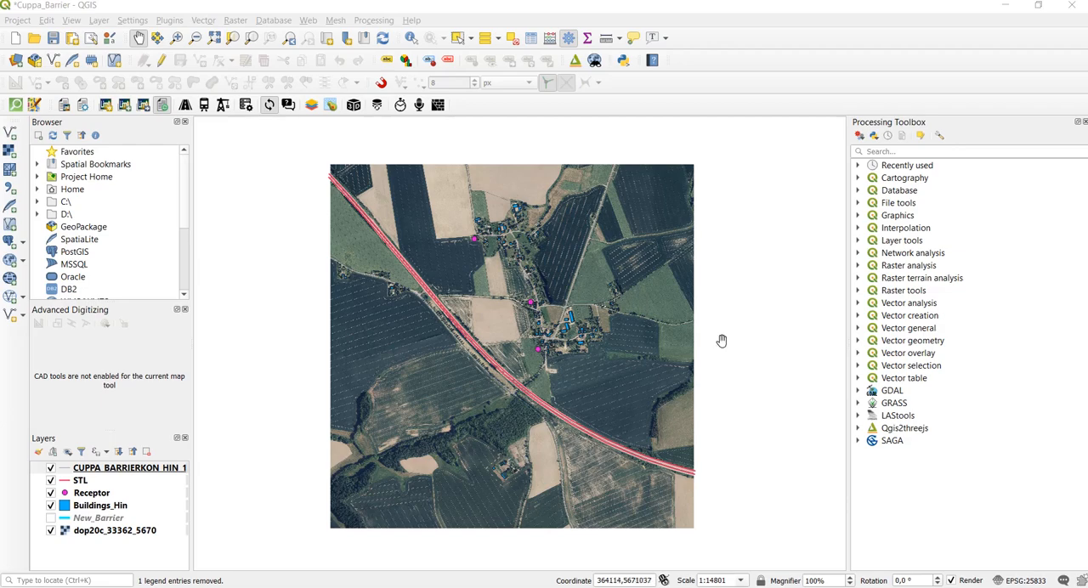
- Put the attribute table of CUPPA_BARRIERKON_HIN_1 into edit mode and open its field calculator
{"action": "left_click", "coordinate": [147, 469]}
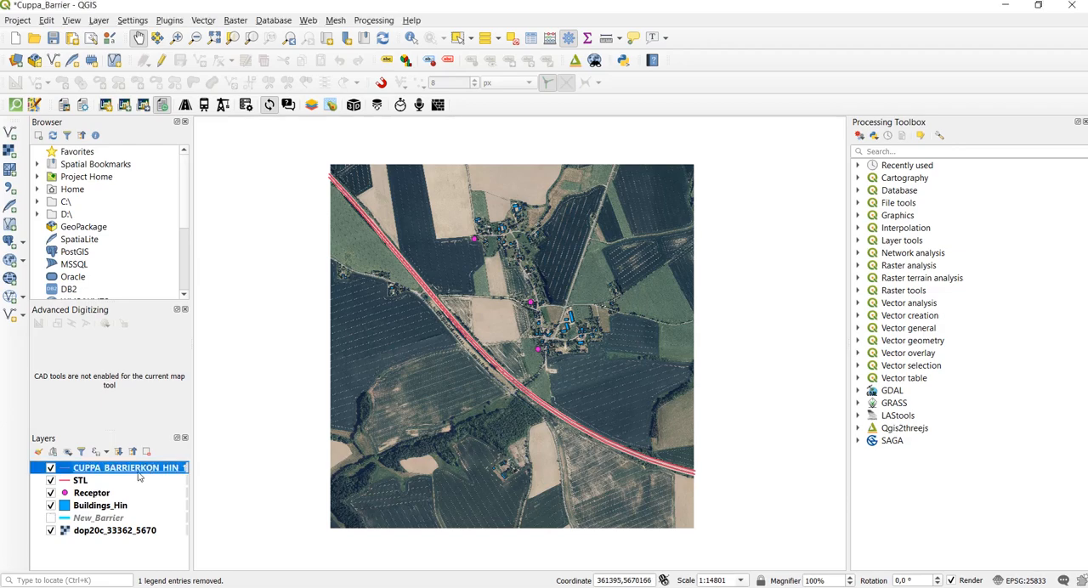
{"action": "right_click", "coordinate": [134, 474]}
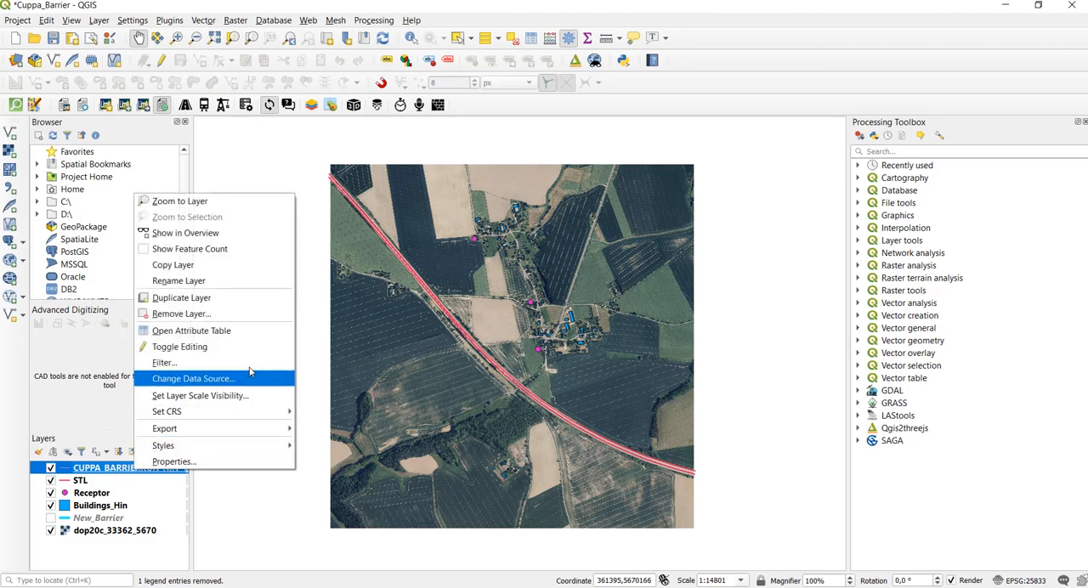
{"action": "left_click", "coordinate": [248, 332]}
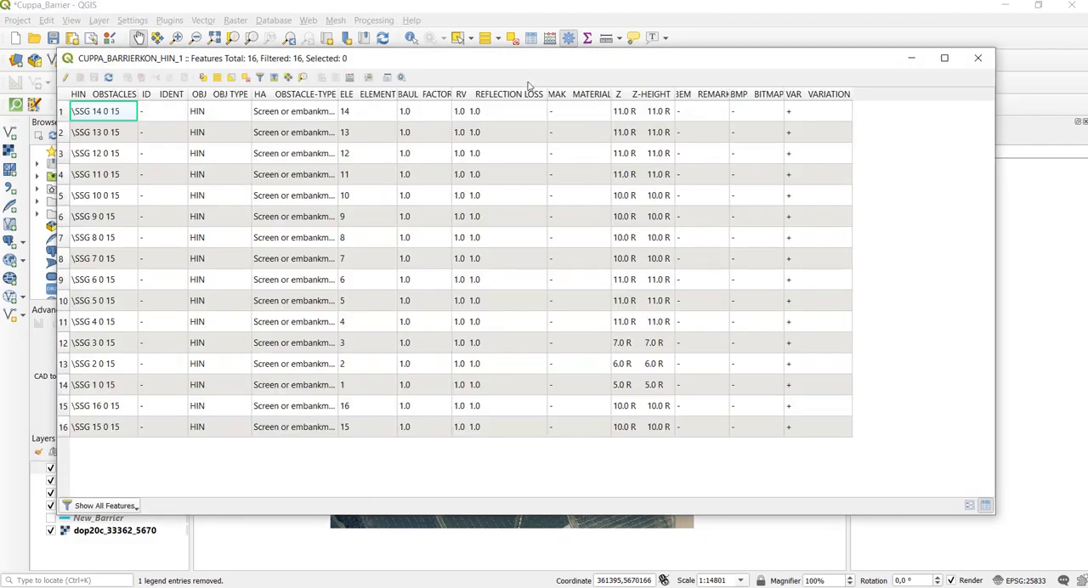
{"action": "left_click_drag", "start_coordinate": [517, 57], "coordinate": [557, 83]}
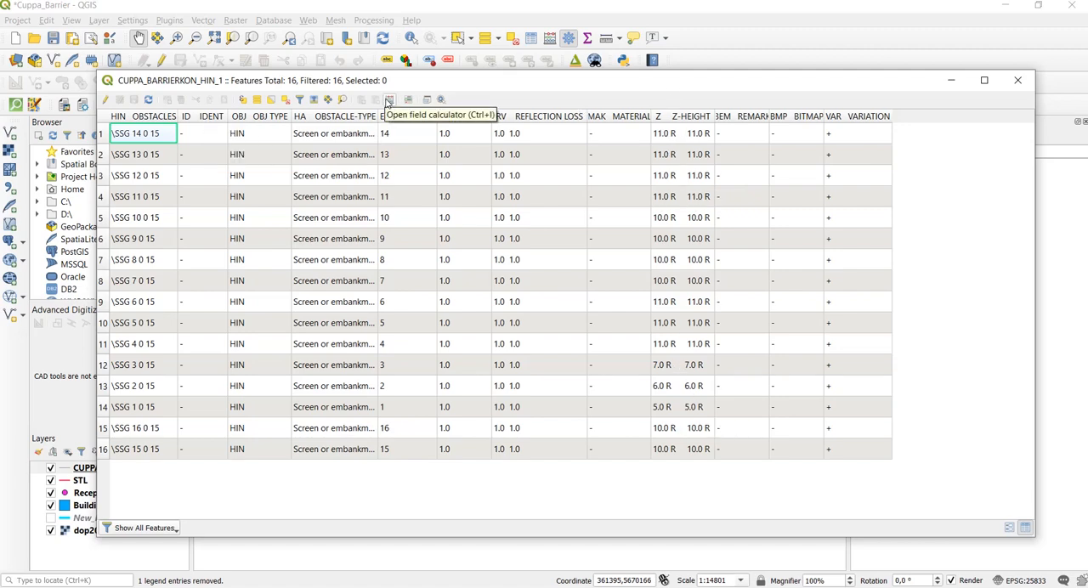
{"action": "left_click", "coordinate": [104, 100]}
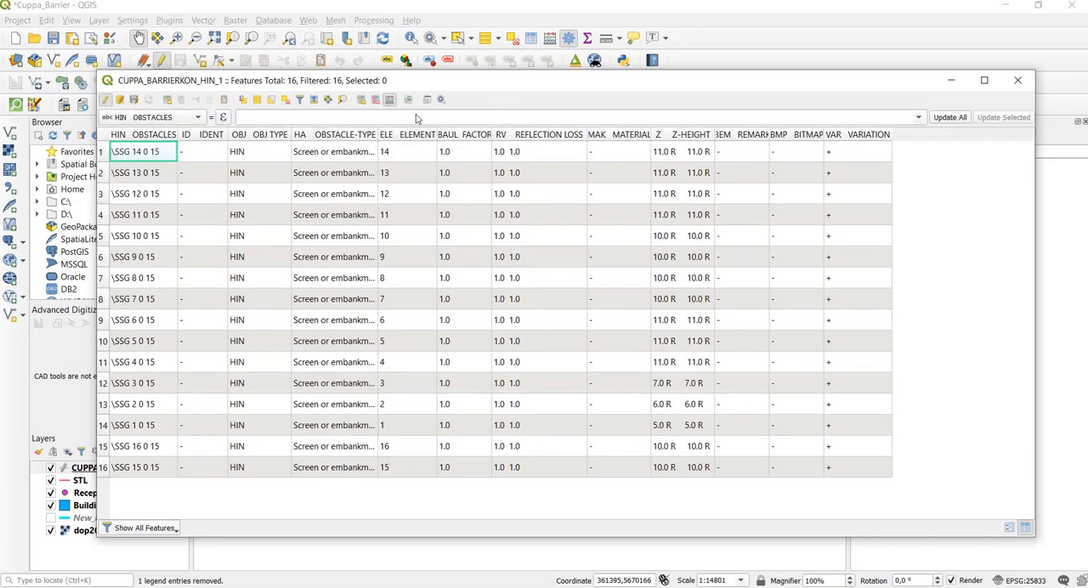
{"action": "key", "text": "ctrl+i"}
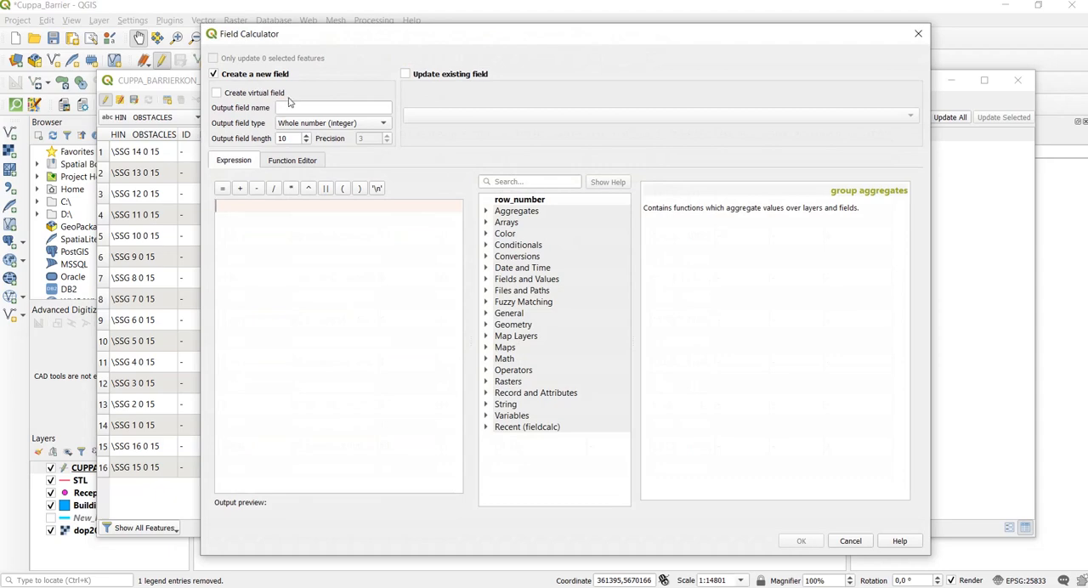
{"action": "left_click", "coordinate": [331, 106]}
{"action": "left_click", "coordinate": [321, 108]}
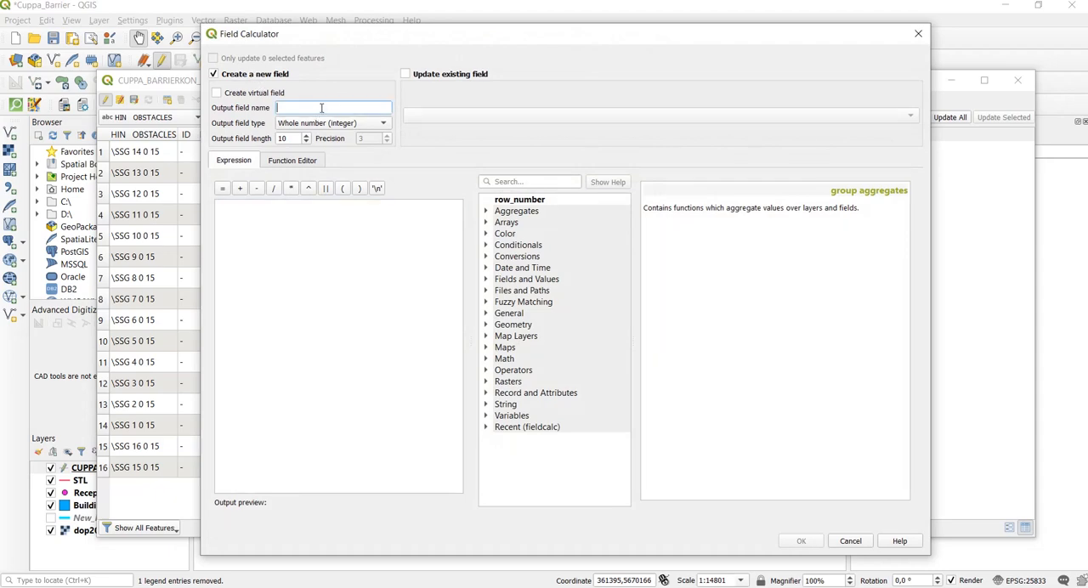
{"action": "type", "text": "ZOP"}
{"action": "left_click", "coordinate": [311, 128]}
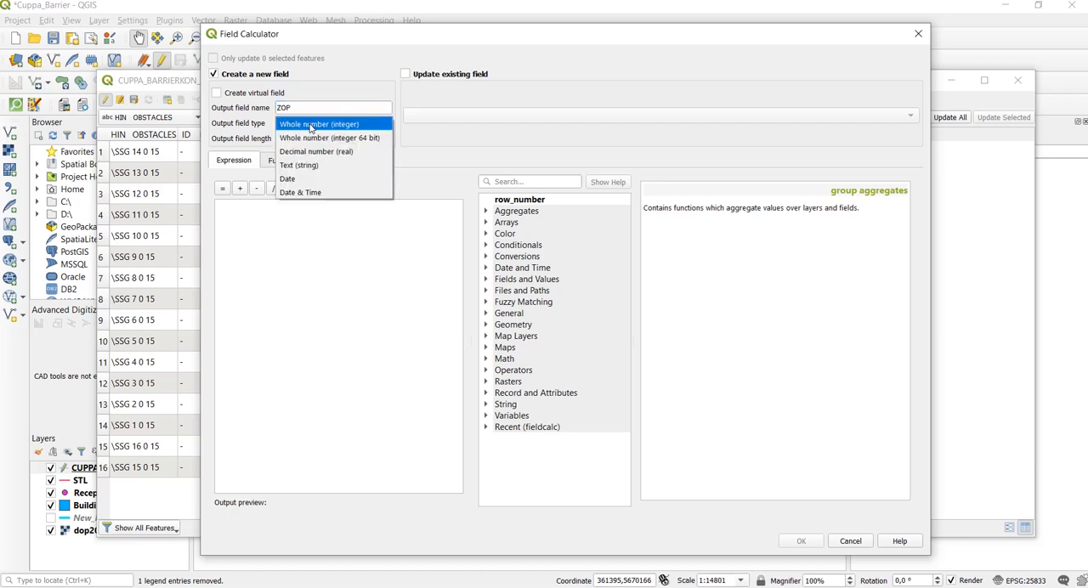
{"action": "left_click", "coordinate": [326, 152]}
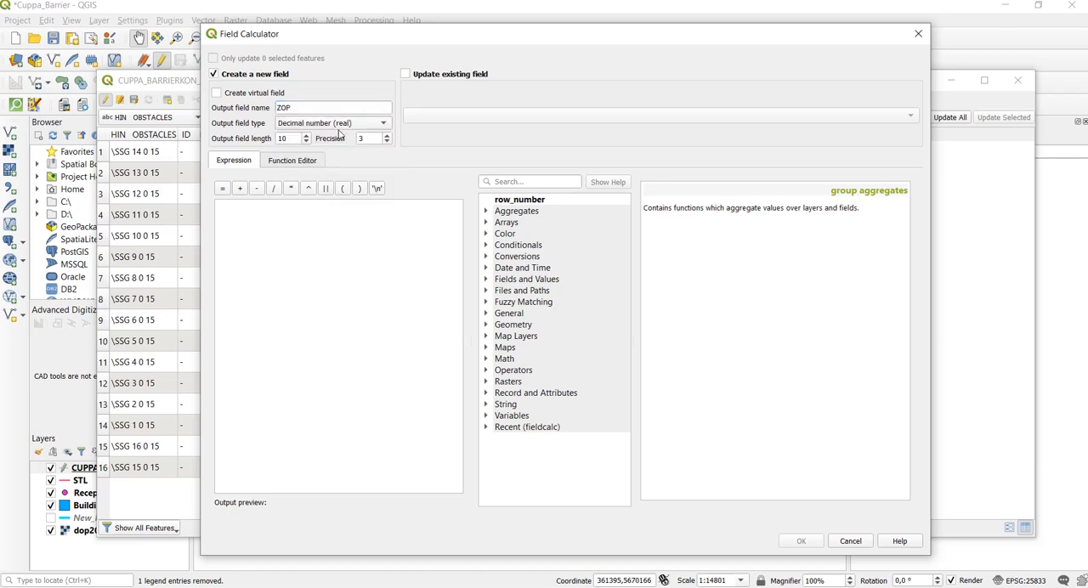
{"action": "left_click", "coordinate": [287, 216]}
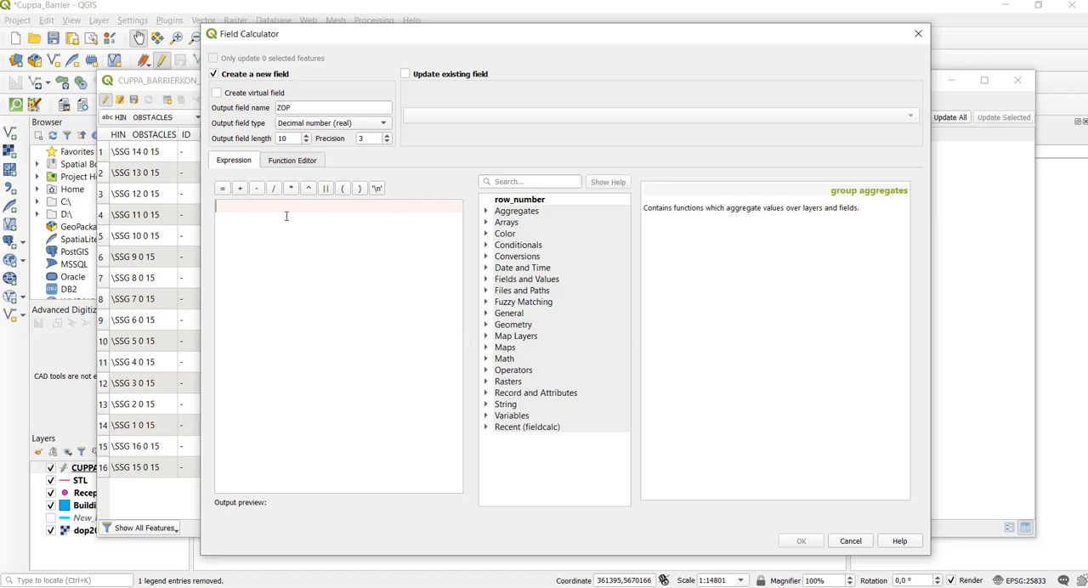
{"action": "type", "text": "subs"}
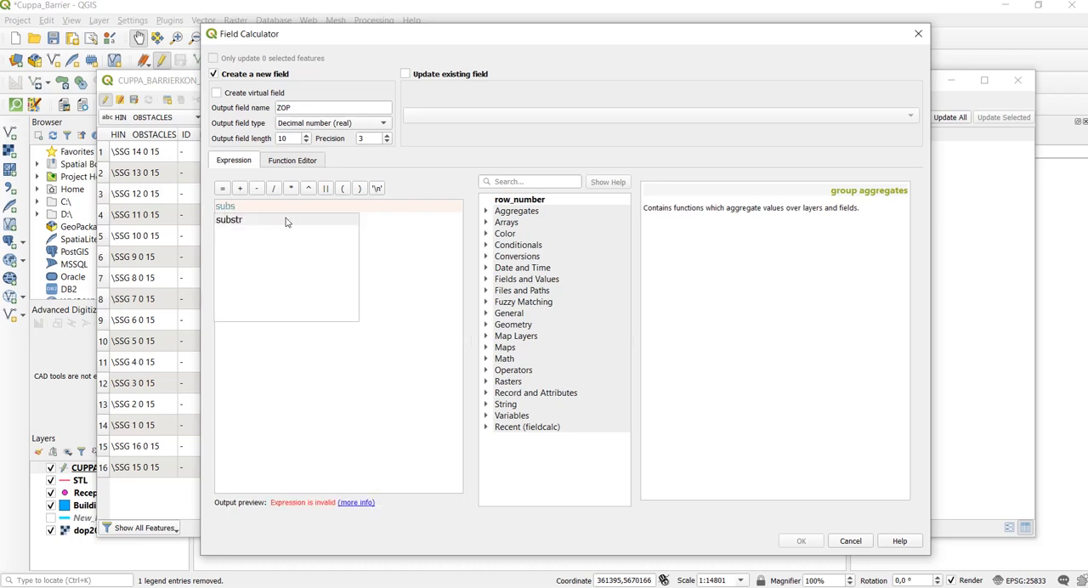
{"action": "type", "text": "tr"}
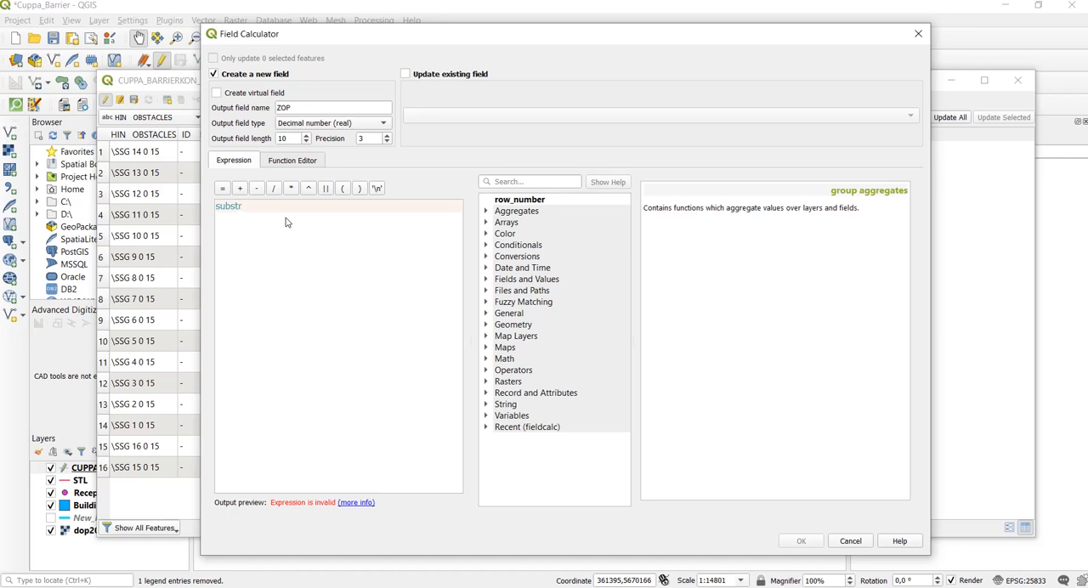
{"action": "key", "text": "BackSpace"}
{"action": "key", "text": "BackSpace"}
{"action": "key", "text": "BackSpace"}
{"action": "key", "text": "BackSpace"}
{"action": "key", "text": "BackSpace"}
{"action": "key", "text": "BackSpace"}
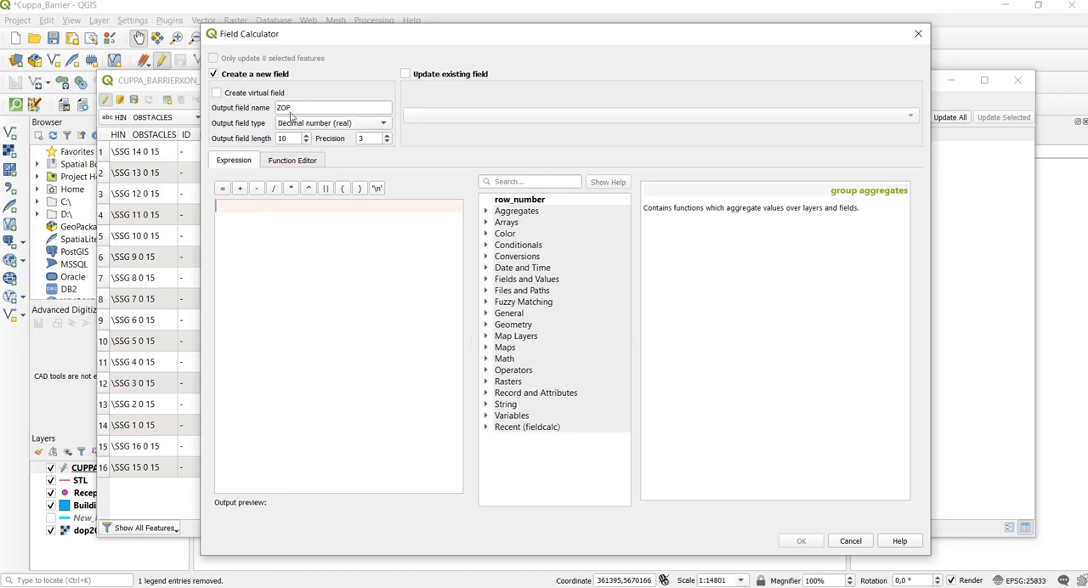
{"action": "left_click", "coordinate": [302, 108]}
{"action": "key", "text": "BackSpace"}
{"action": "key", "text": "BackSpace"}
{"action": "key", "text": "BackSpace"}
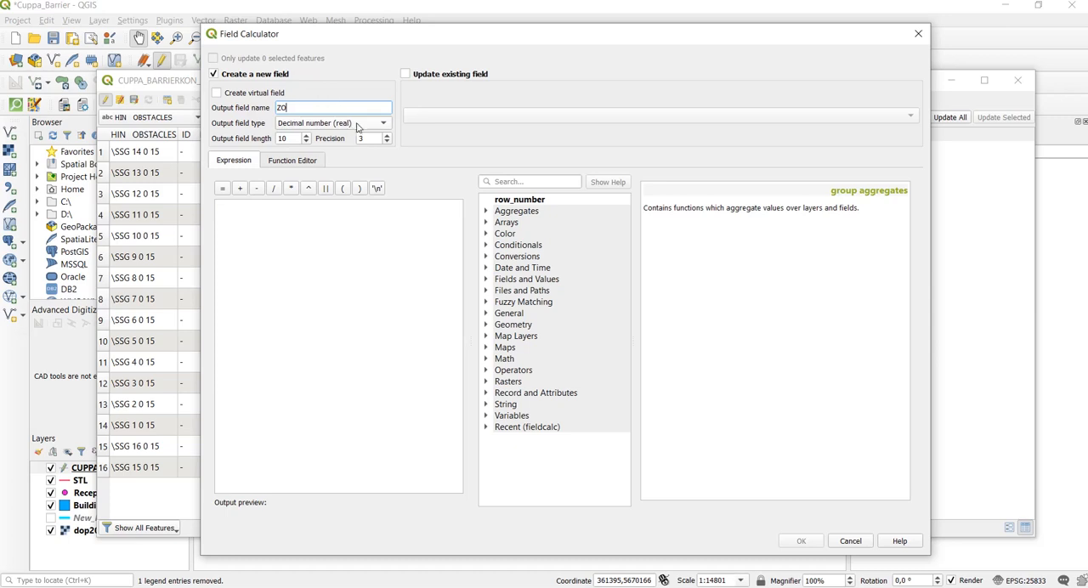
{"action": "left_click", "coordinate": [362, 125]}
{"action": "left_click", "coordinate": [364, 103]}
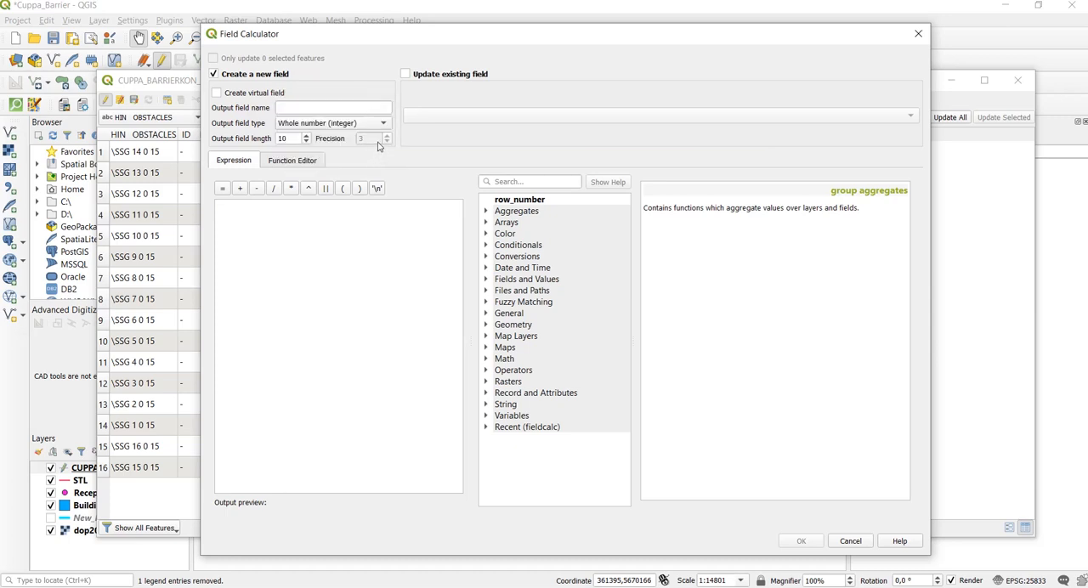
- Name the new output field ZOP and set its type to Decimal number (real)
{"action": "left_click", "coordinate": [306, 108]}
{"action": "type", "text": "ZOP"}
{"action": "left_click", "coordinate": [336, 125]}
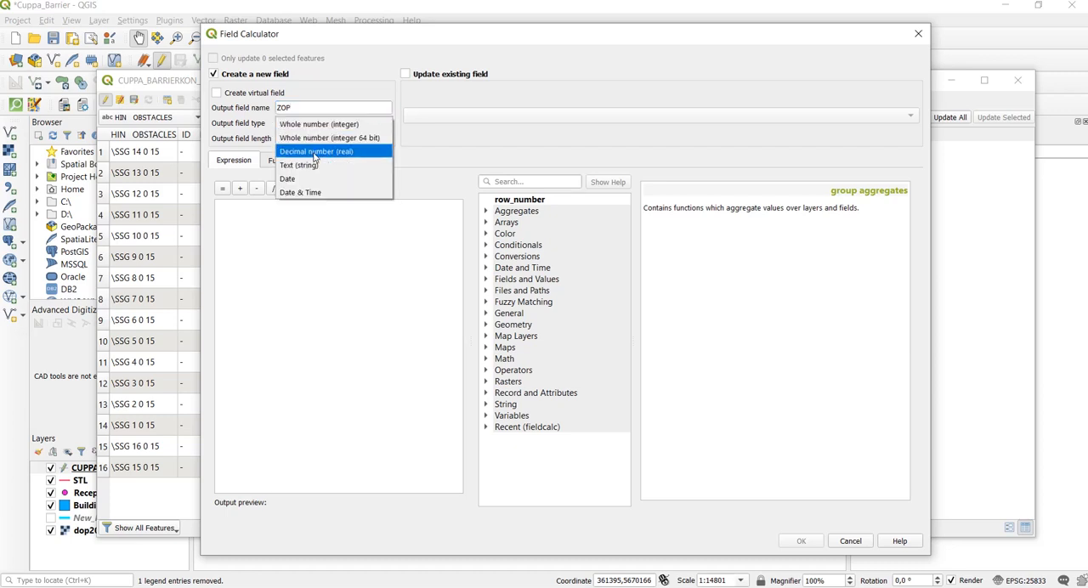
{"action": "left_click", "coordinate": [315, 151]}
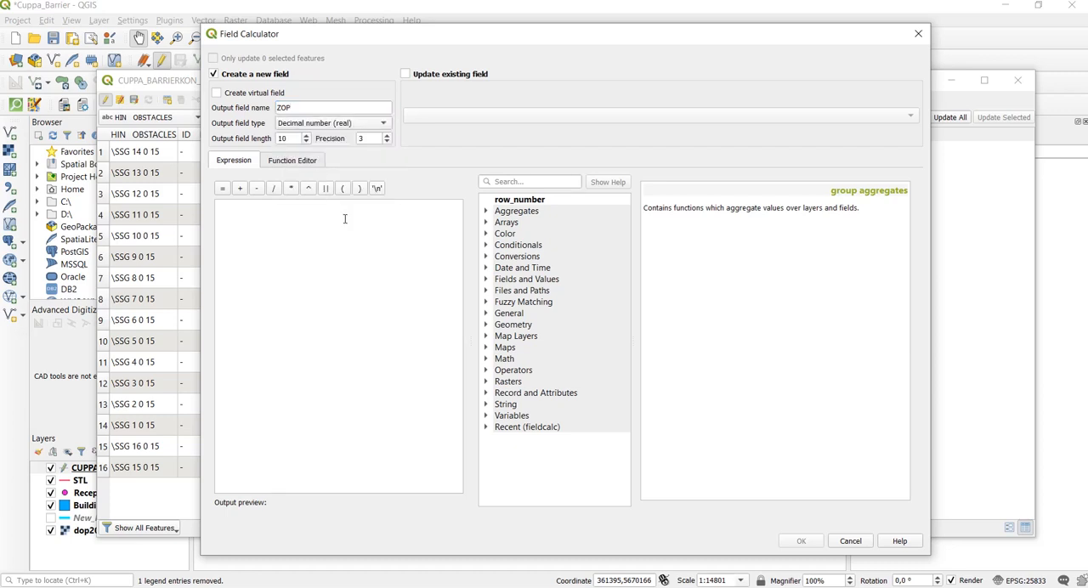
- Enter the expression substr("Z",1,2) for the ZOP field's values and run the field calculation
{"action": "left_click", "coordinate": [288, 212]}
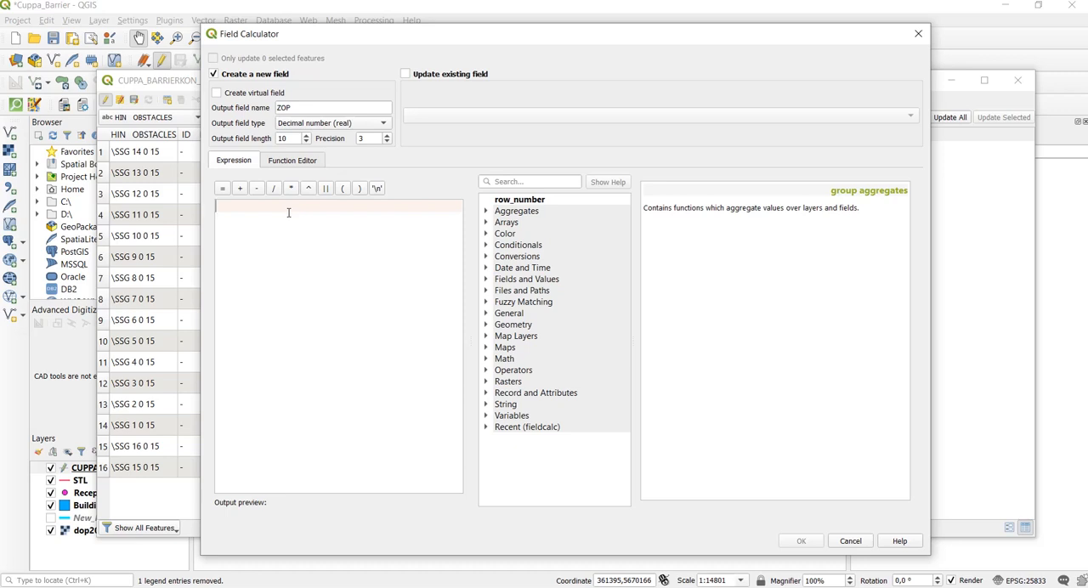
{"action": "type", "text": "substr"}
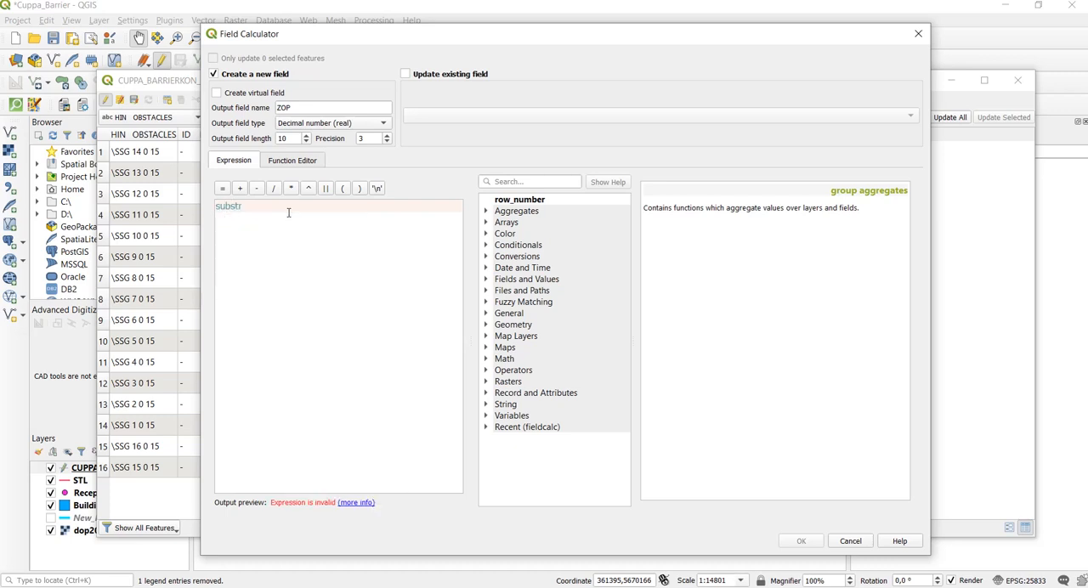
{"action": "type", "text": "("}
{"action": "key", "text": "BackSpace"}
{"action": "type", "text": "("}
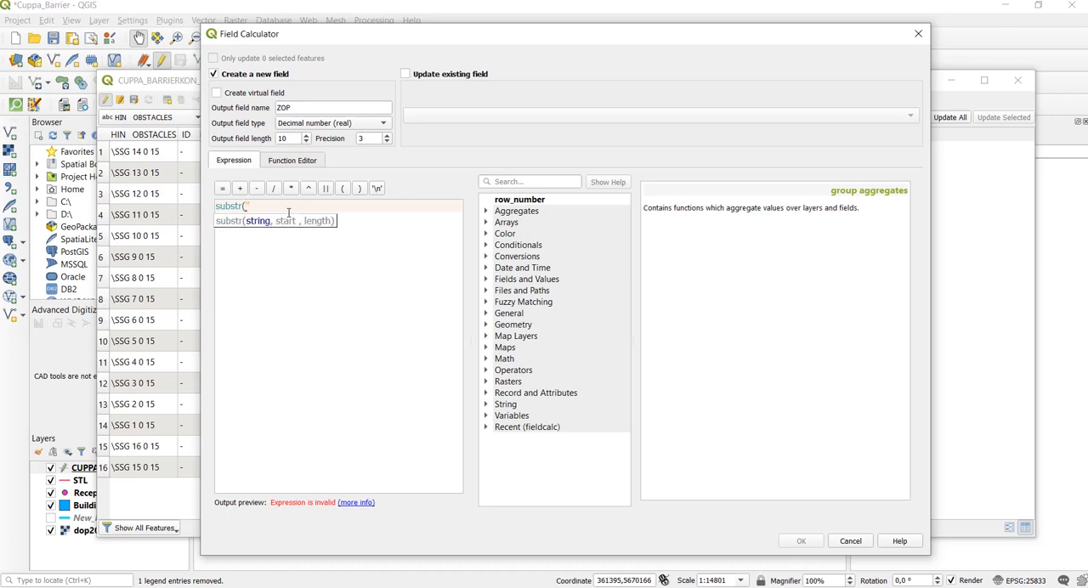
{"action": "type", "text": "\"Z\",1,2)"}
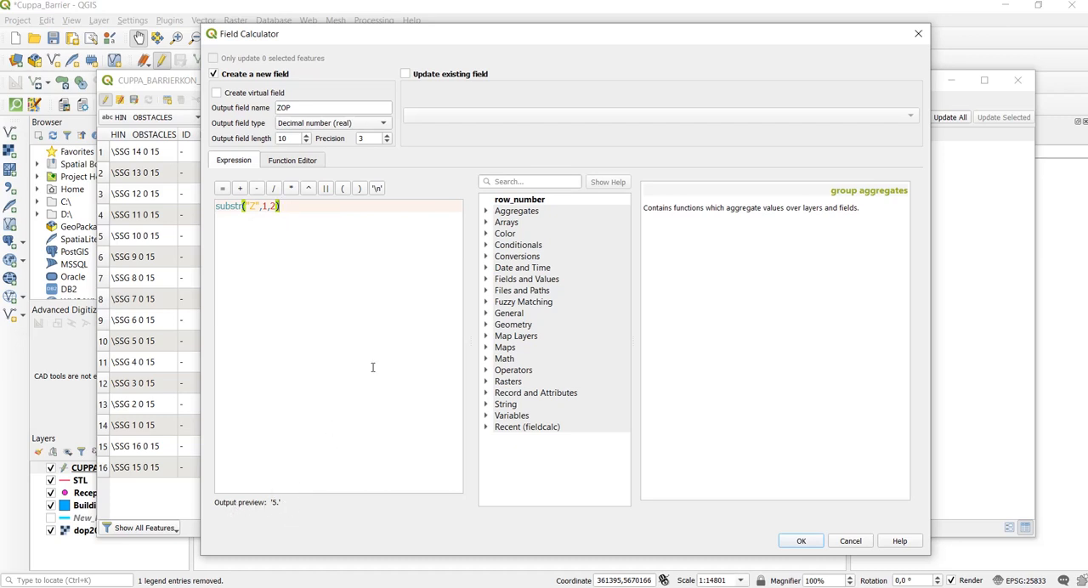
{"action": "left_click", "coordinate": [803, 542]}
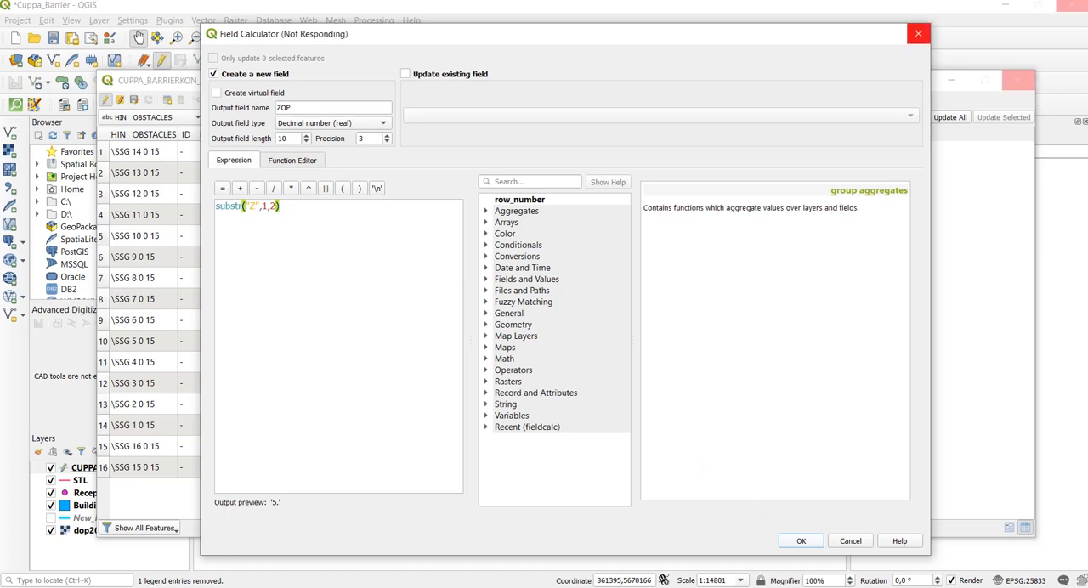
{"action": "mouse_move", "coordinate": [587, 587]}
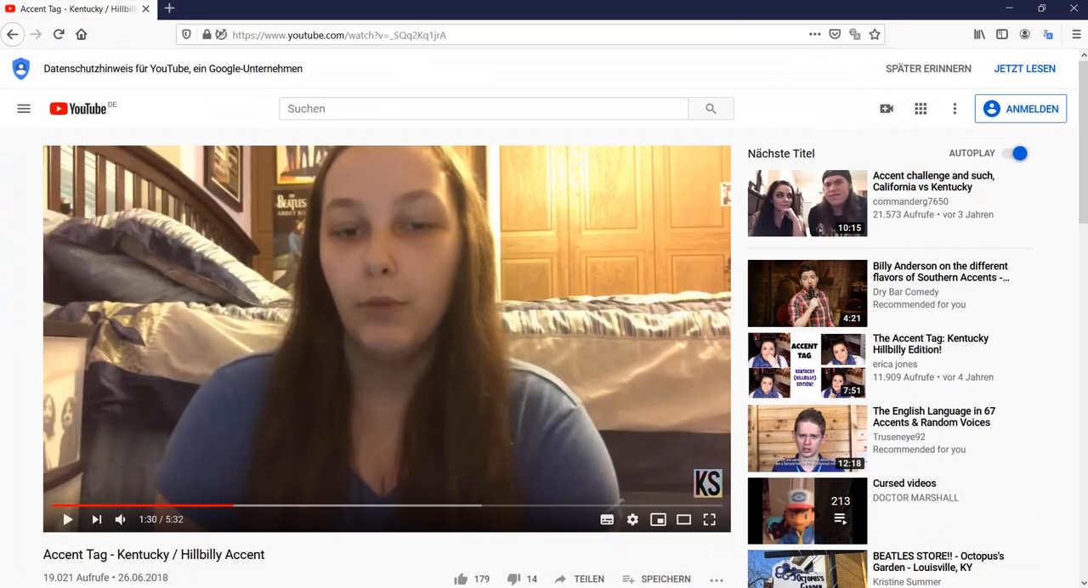
{"action": "left_click", "coordinate": [246, 36]}
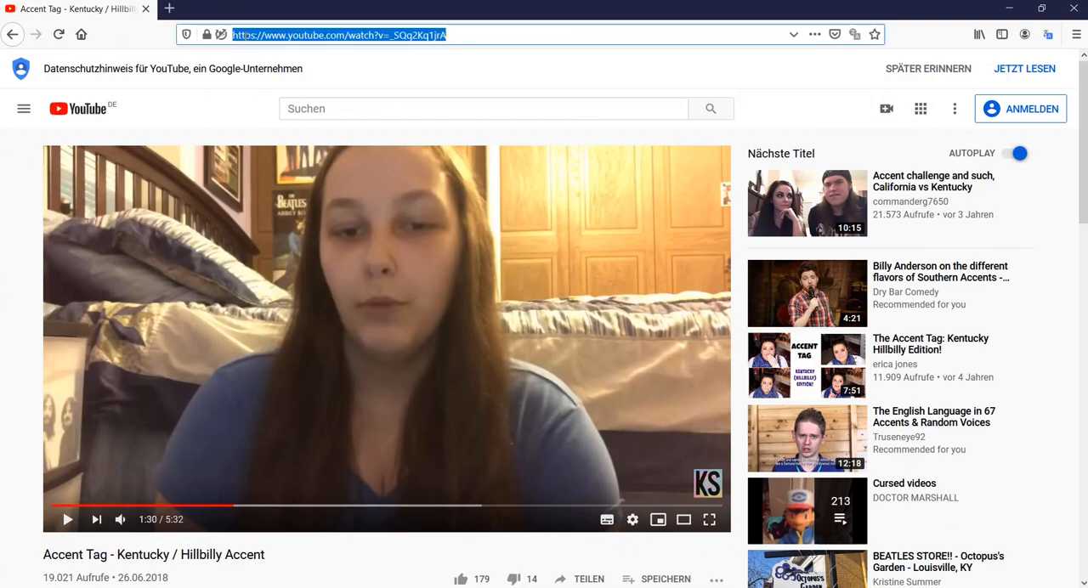
{"action": "type", "text": "guardian.com/international"}
{"action": "key", "text": "Return"}
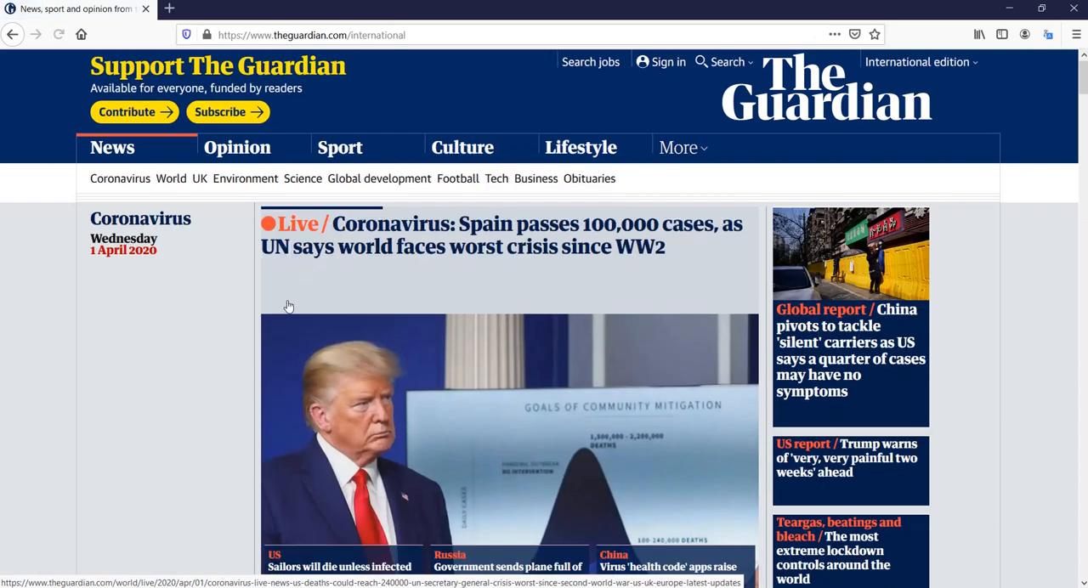
{"action": "scroll", "coordinate": [198, 307], "scroll_direction": "down", "scroll_amount": 2}
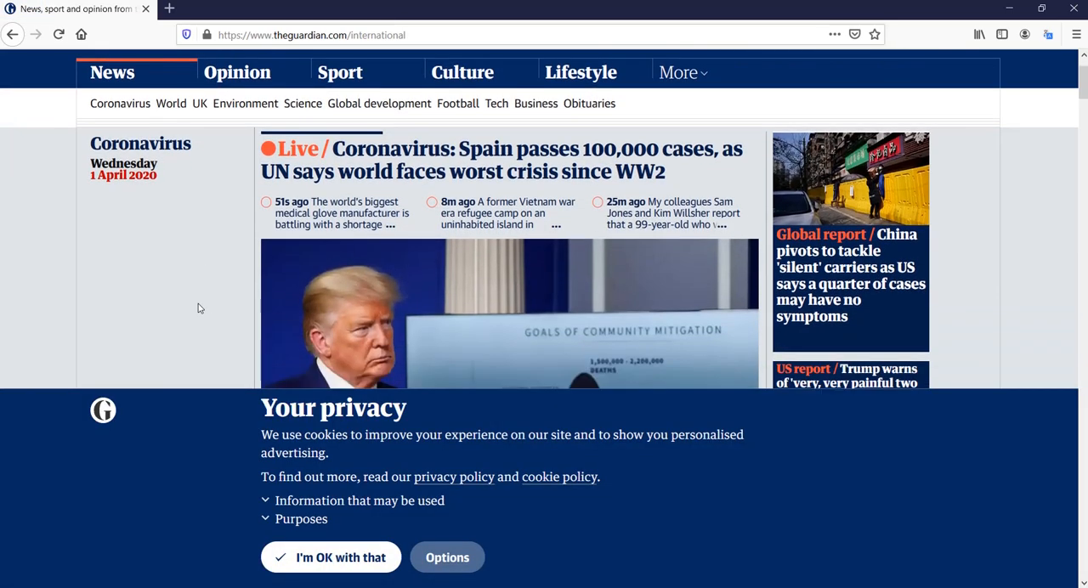
{"action": "scroll", "coordinate": [199, 308], "scroll_direction": "down", "scroll_amount": 2}
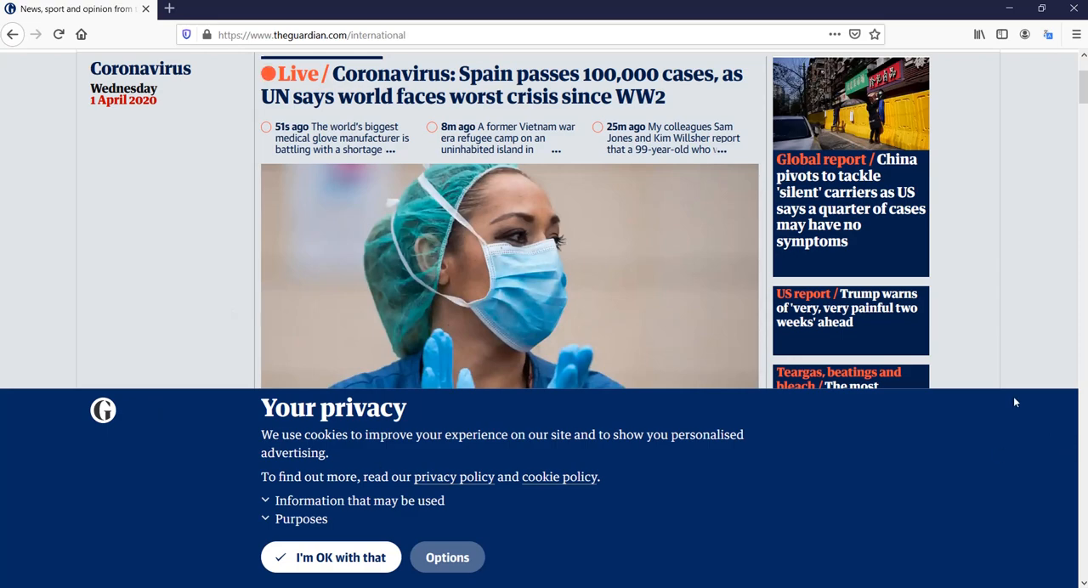
{"action": "left_click", "coordinate": [375, 564]}
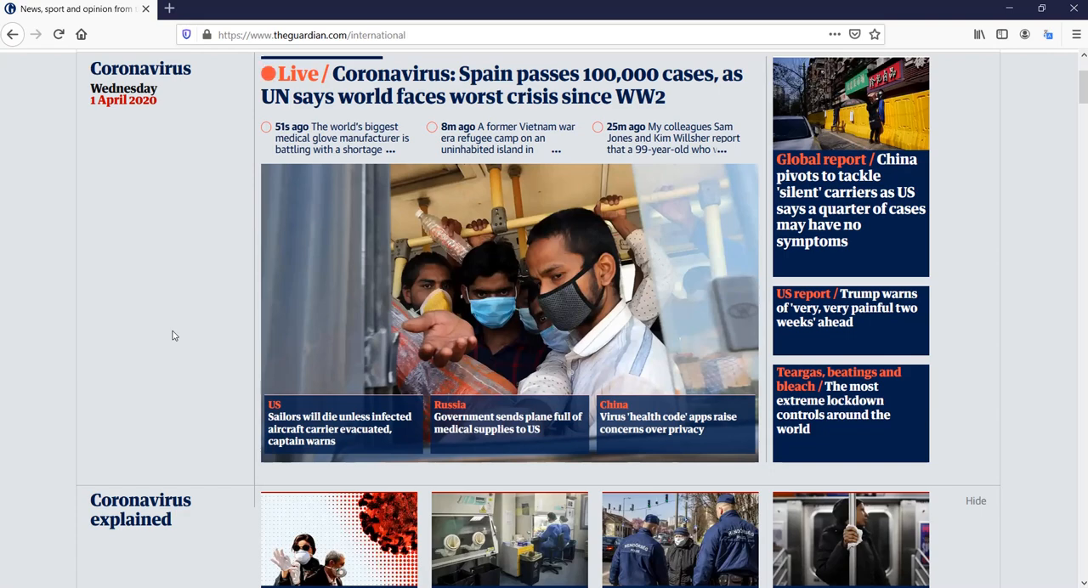
{"action": "scroll", "coordinate": [173, 335], "scroll_direction": "down", "scroll_amount": 1}
{"action": "scroll", "coordinate": [173, 335], "scroll_direction": "down", "scroll_amount": 1}
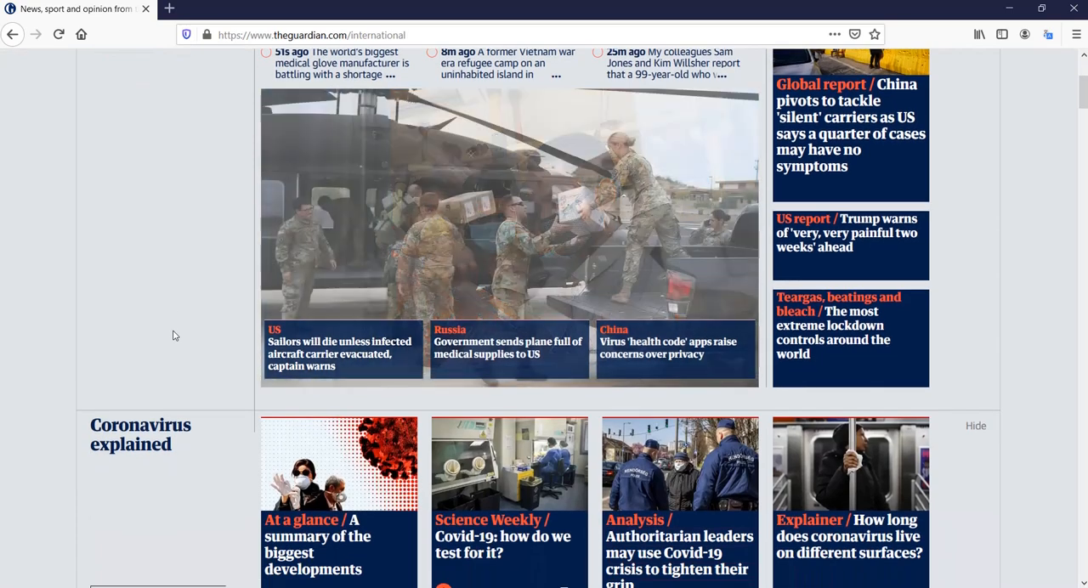
{"action": "scroll", "coordinate": [173, 335], "scroll_direction": "down", "scroll_amount": 1}
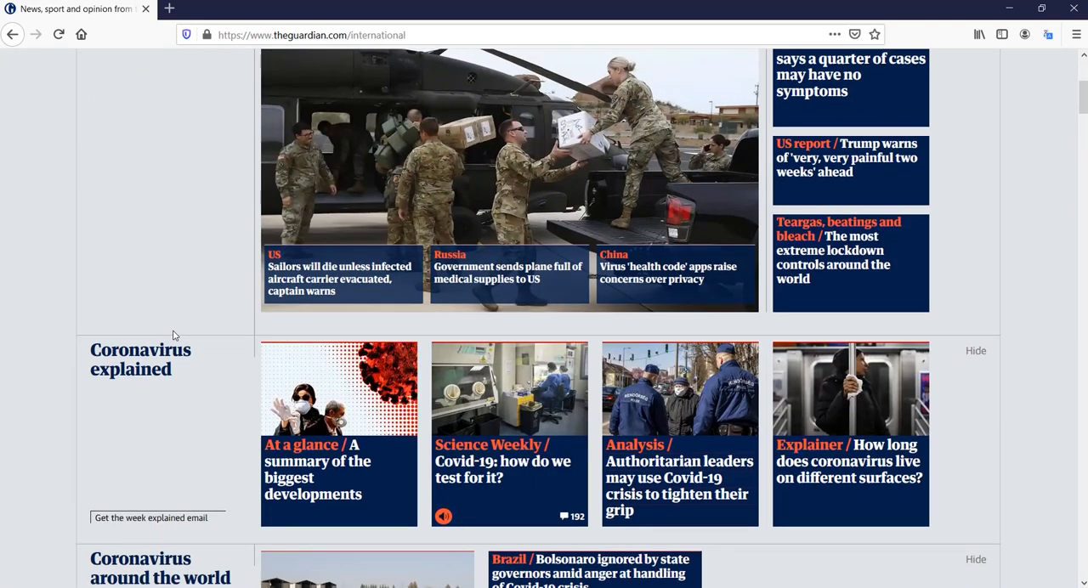
{"action": "scroll", "coordinate": [173, 335], "scroll_direction": "up", "scroll_amount": 1}
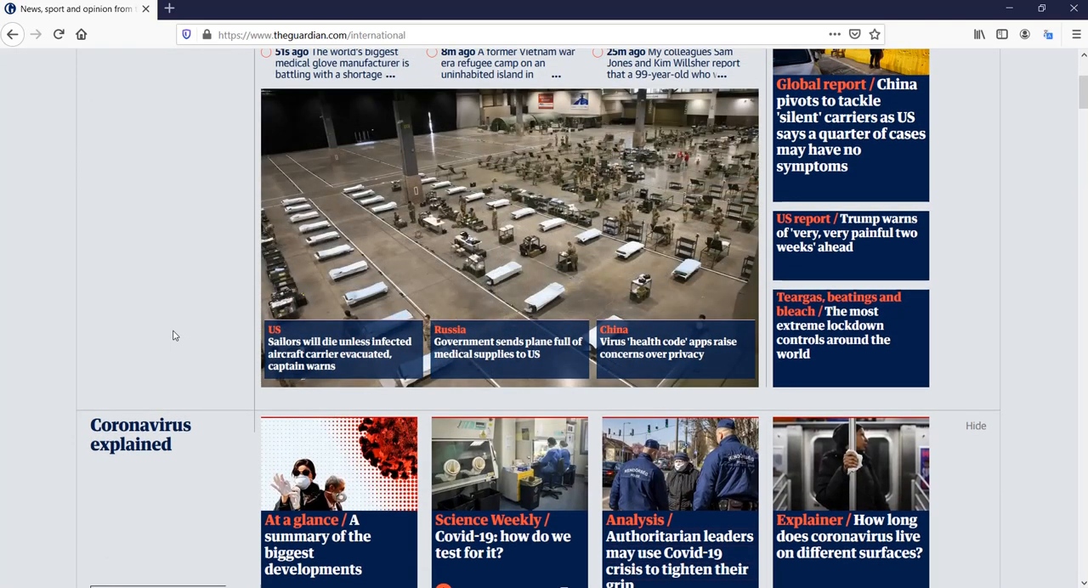
{"action": "scroll", "coordinate": [172, 335], "scroll_direction": "down", "scroll_amount": 4}
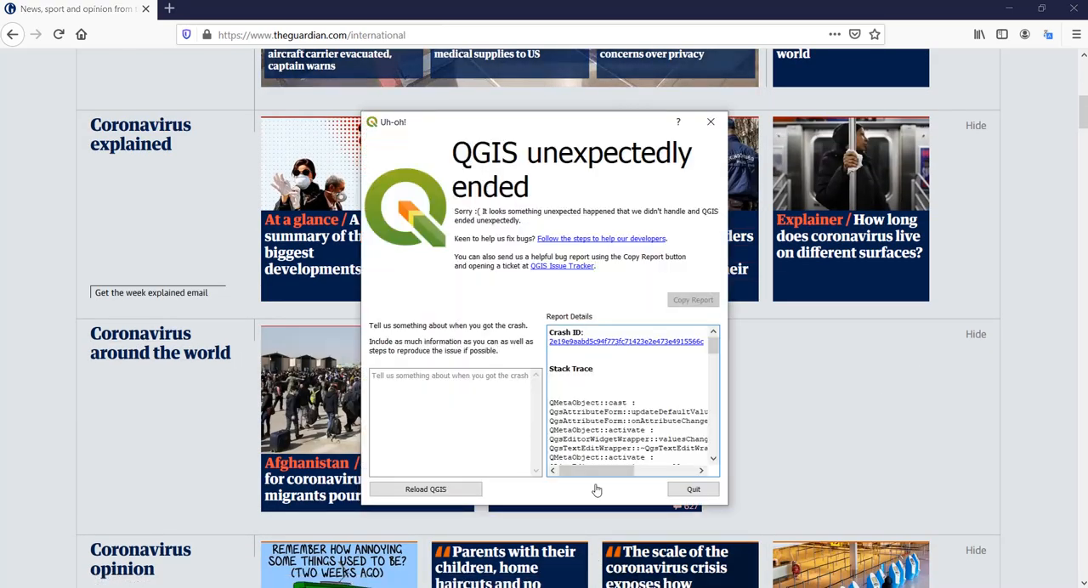
- Quit the QGIS crash report and open the vector layer export settings for CUPPA_BARRIERKON_HIN_1 in the Cuppa_Barrier project
{"action": "left_click", "coordinate": [696, 492]}
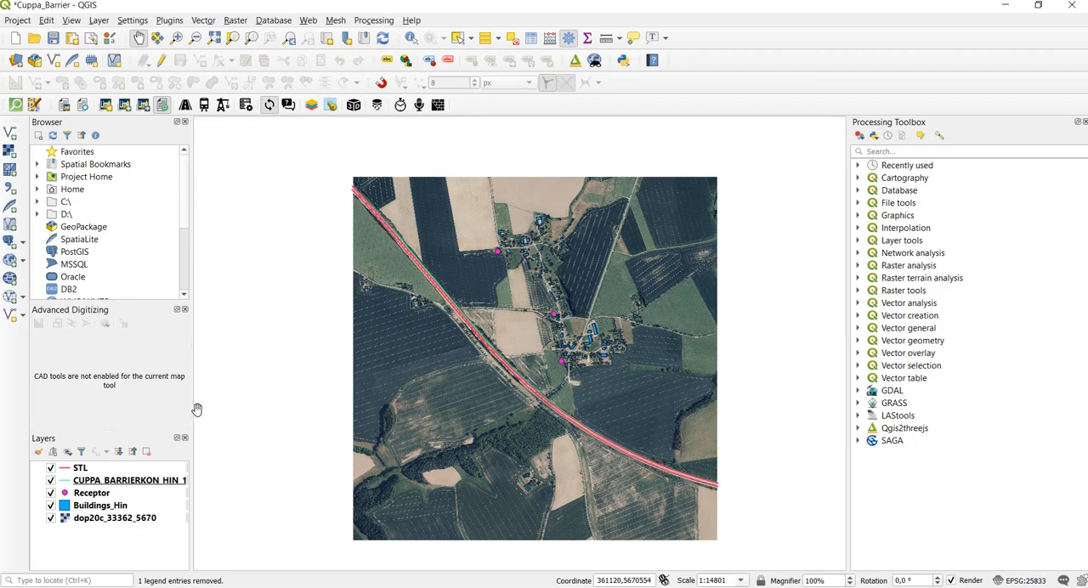
{"action": "left_click", "coordinate": [153, 481]}
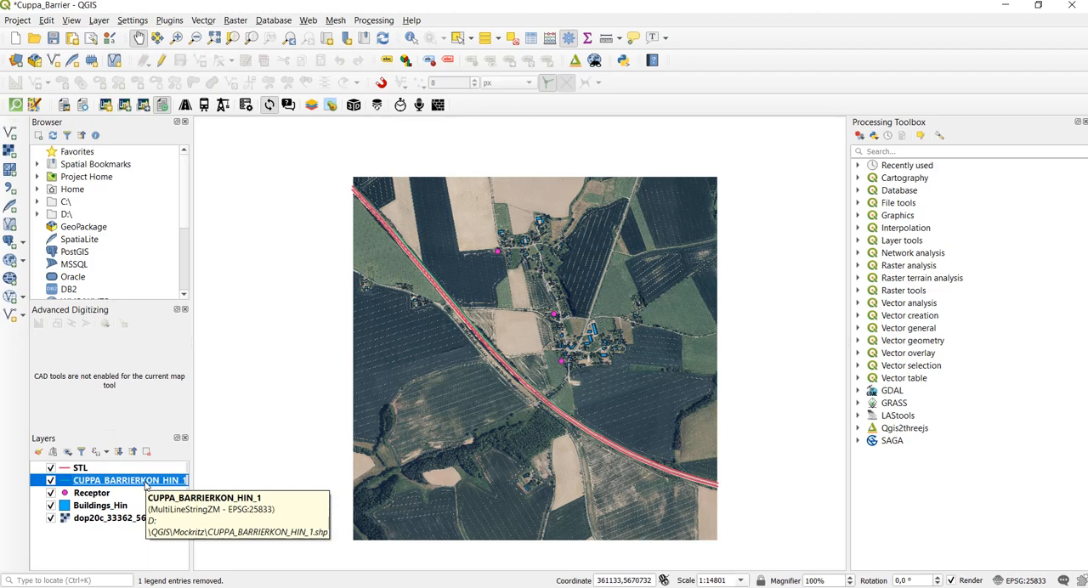
{"action": "right_click", "coordinate": [144, 483]}
{"action": "mouse_move", "coordinate": [255, 437]}
{"action": "left_click", "coordinate": [349, 439]}
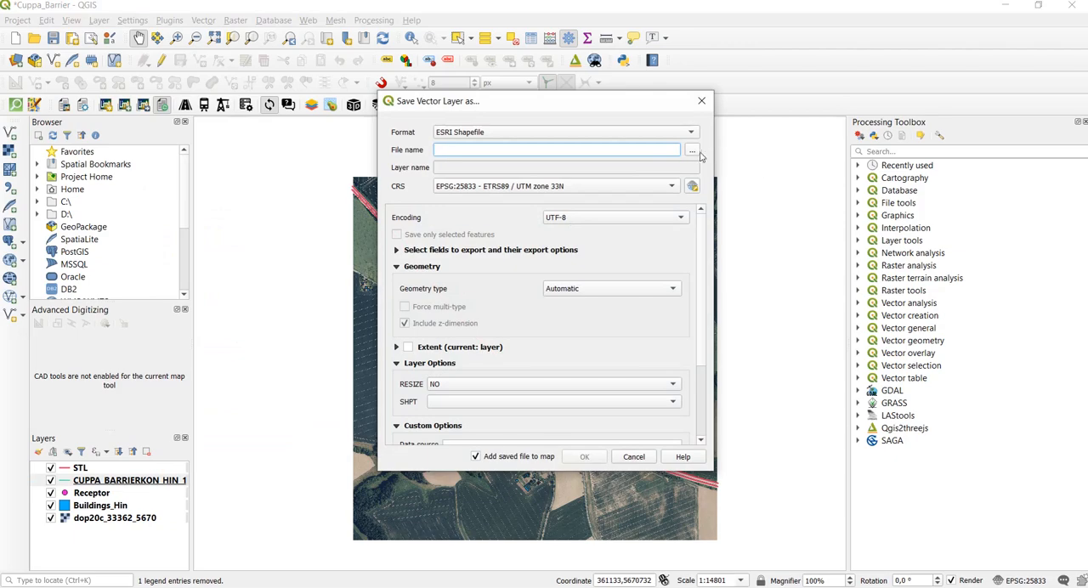
- Export the layer as the ESRI Shapefile Optimized_Barrier in the Mockritz folder, overwriting the existing file
{"action": "left_click", "coordinate": [699, 153]}
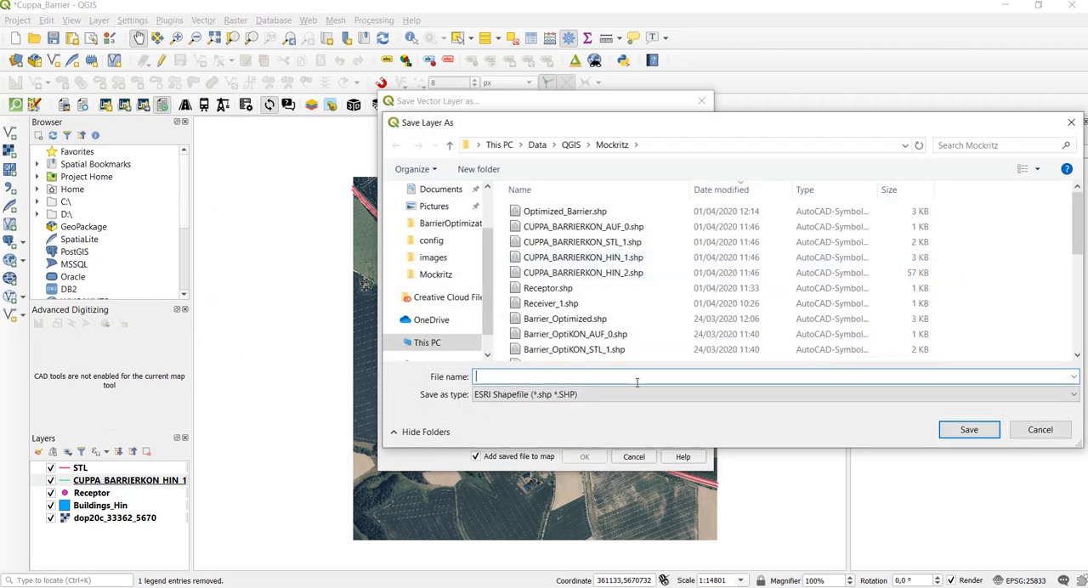
{"action": "type", "text": "Optimius"}
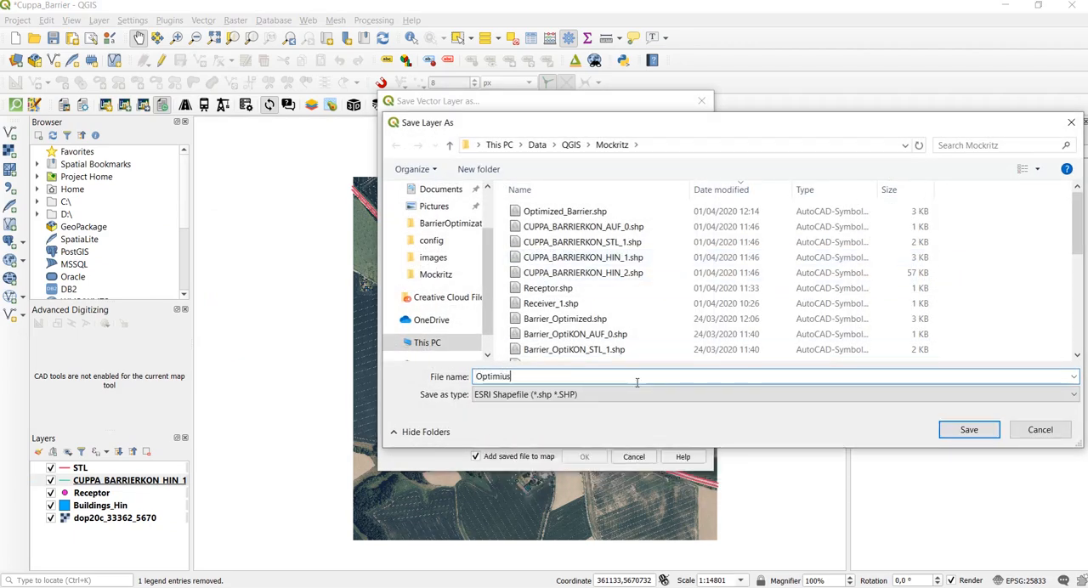
{"action": "key", "text": "BackSpace"}
{"action": "key", "text": "BackSpace"}
{"action": "type", "text": "ze"}
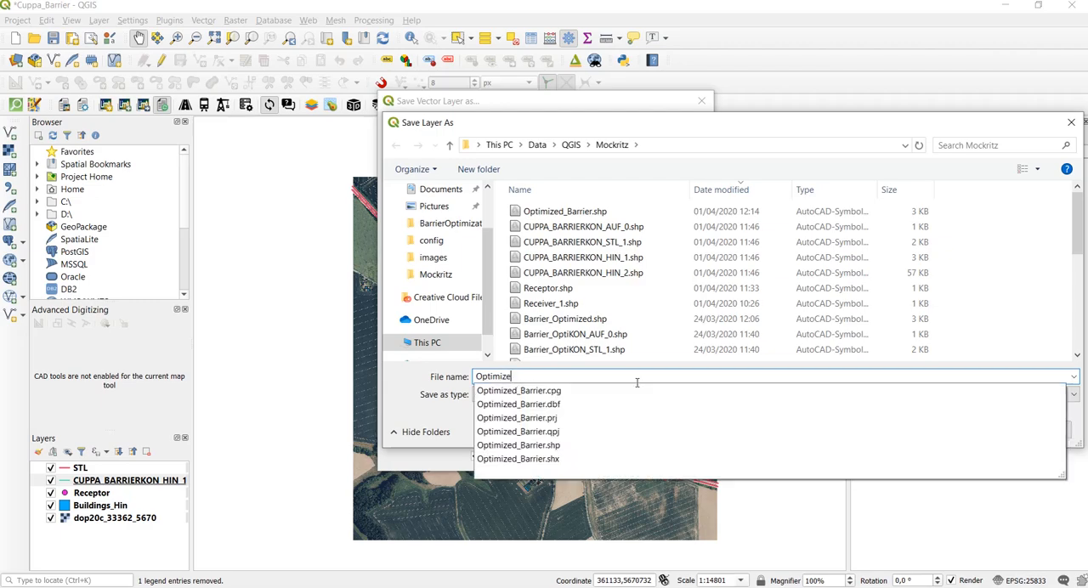
{"action": "type", "text": "d_Barrier"}
{"action": "key", "text": "Return"}
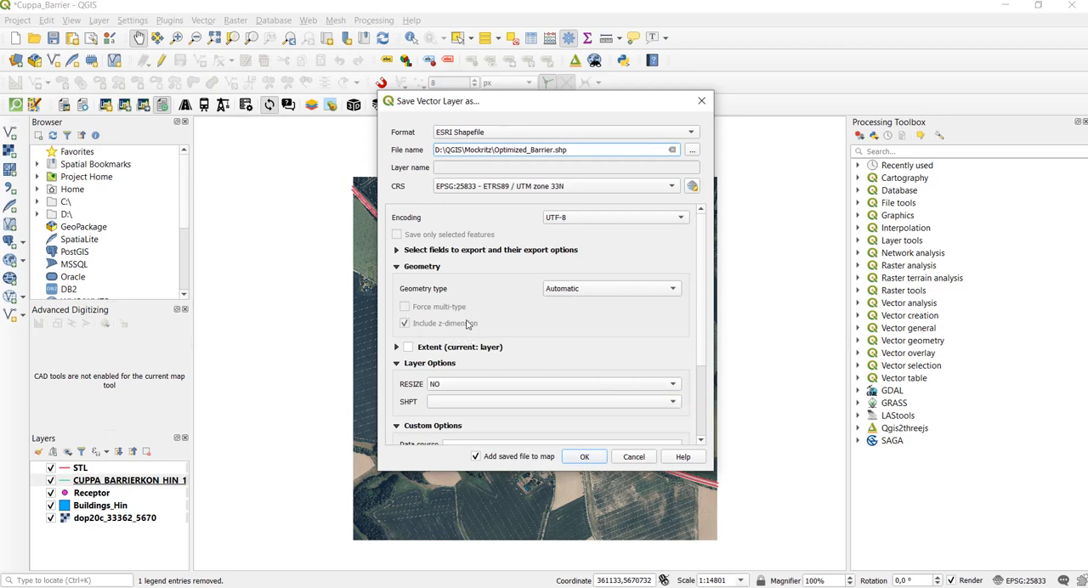
{"action": "left_click", "coordinate": [600, 454]}
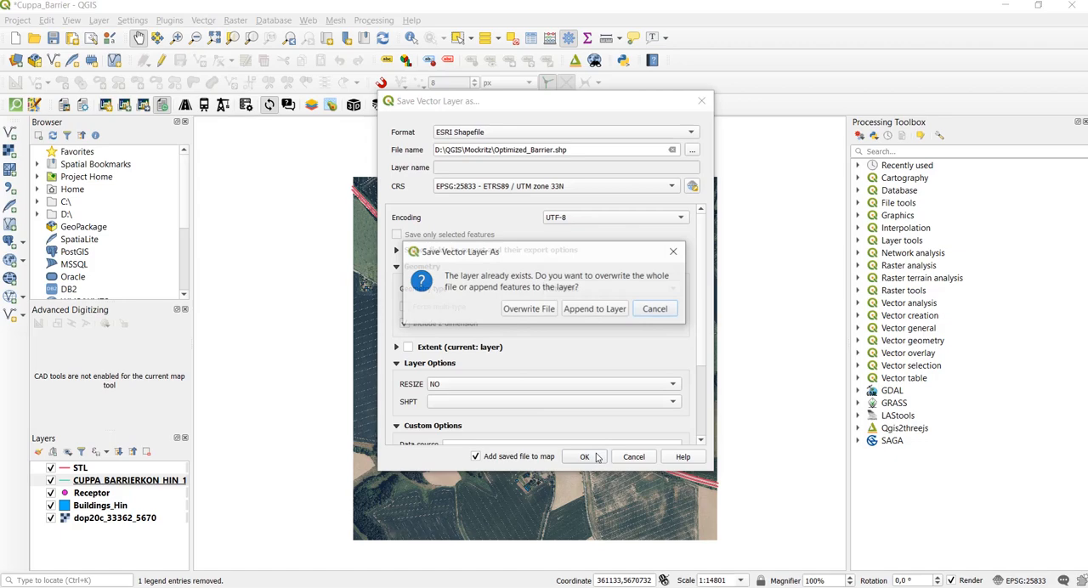
{"action": "left_click", "coordinate": [527, 309]}
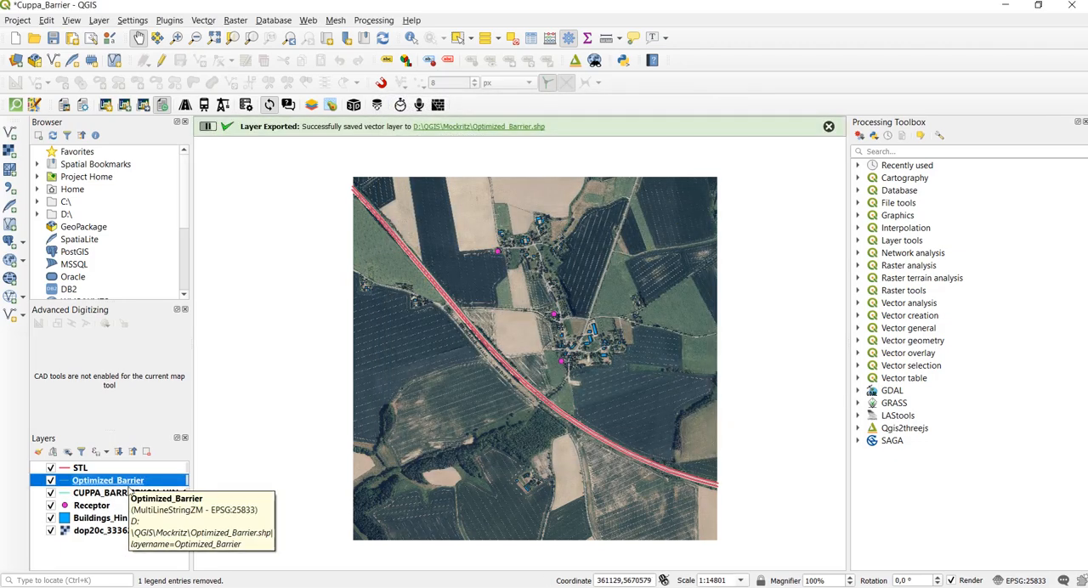
- Remove the CUPPA_BARRIERKON_HIN_1 layer from the project
{"action": "left_click", "coordinate": [129, 494]}
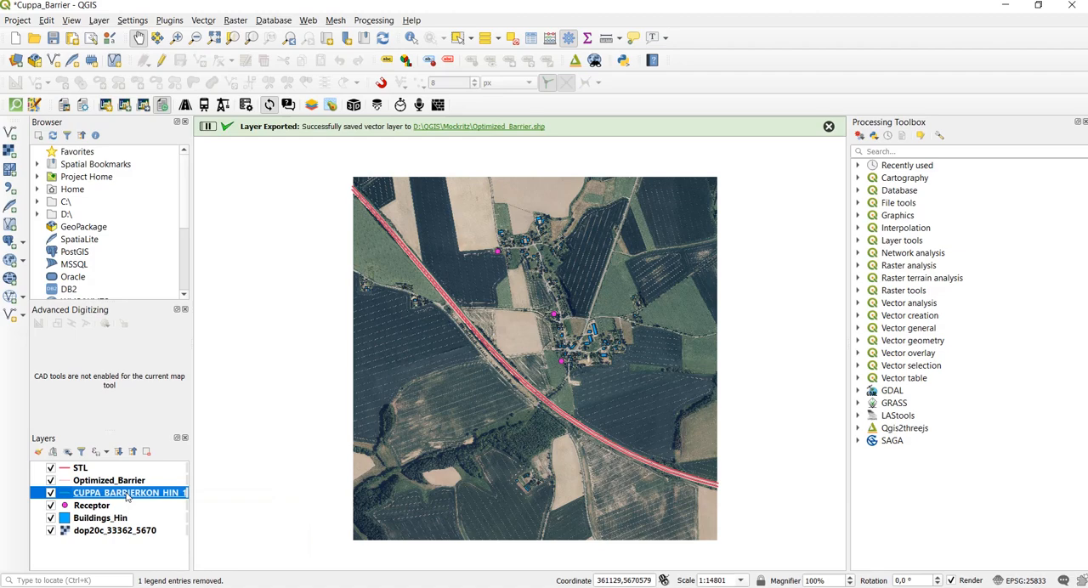
{"action": "left_click", "coordinate": [147, 451]}
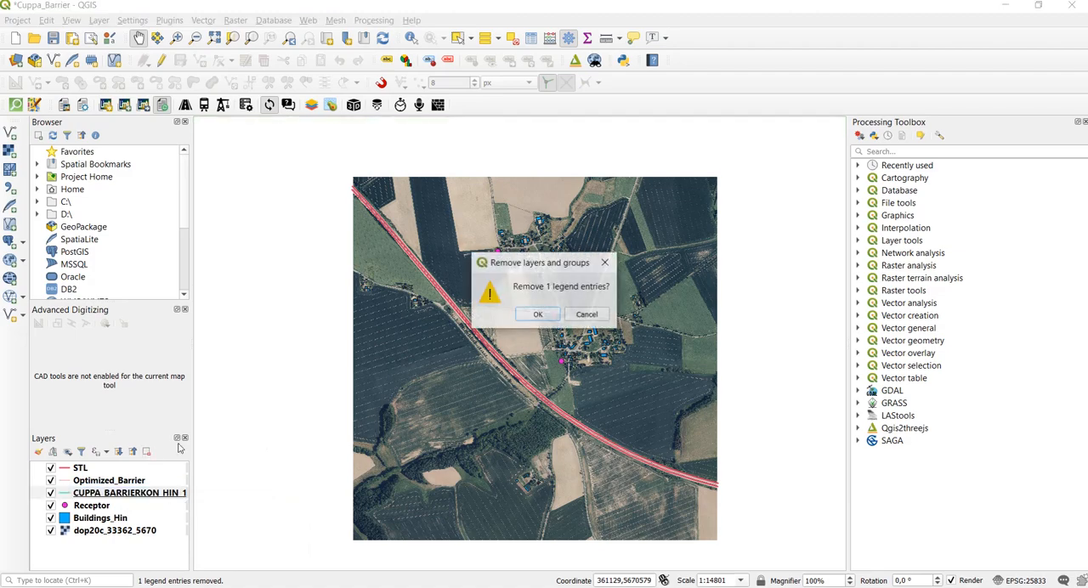
{"action": "left_click", "coordinate": [541, 318]}
- Open the attribute table of Optimized_Barrier and examine the barrier heights in its Z column
{"action": "right_click", "coordinate": [131, 483]}
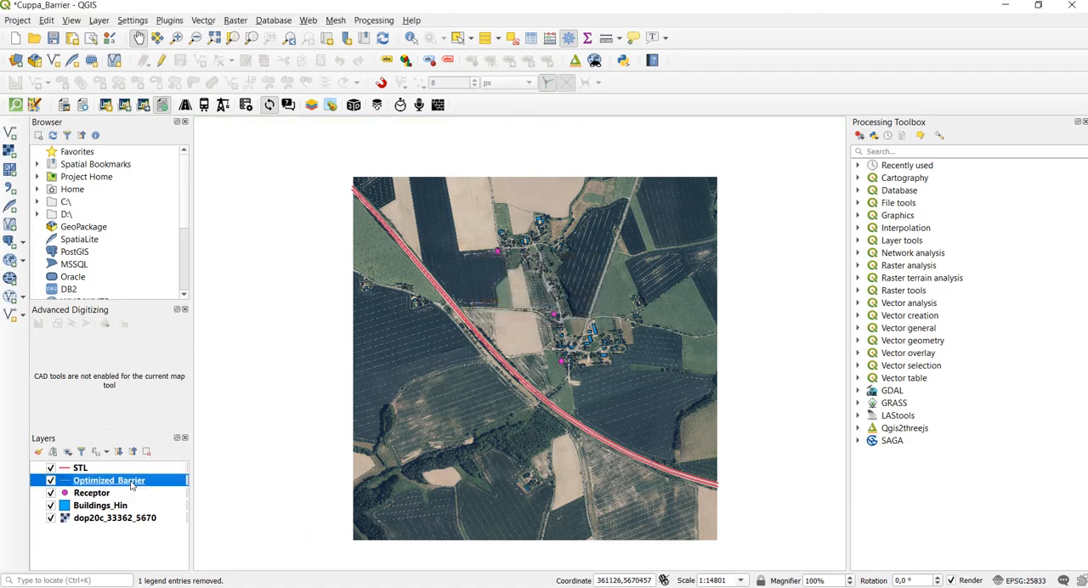
{"action": "left_click", "coordinate": [199, 343]}
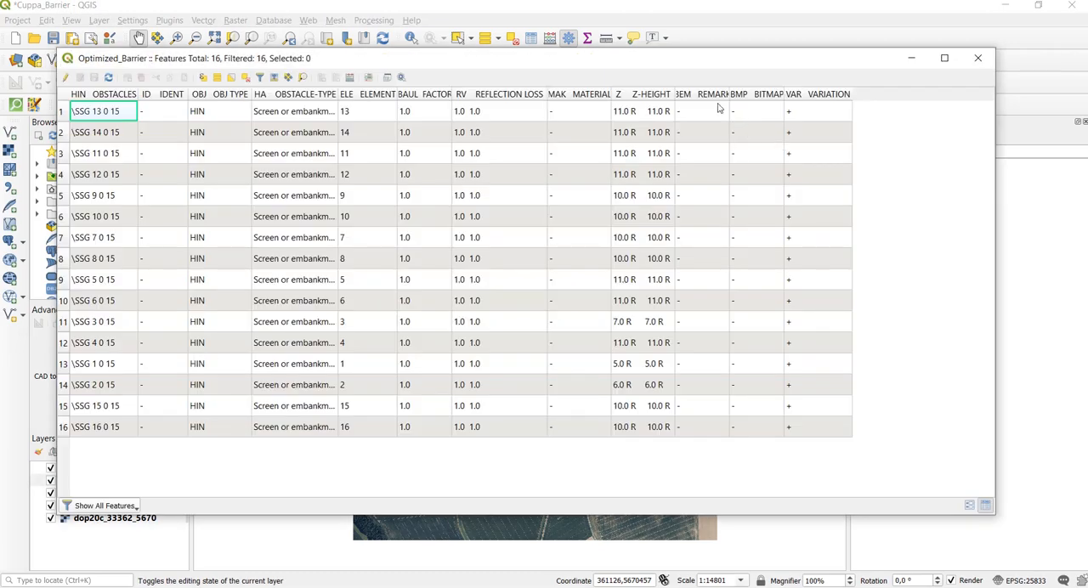
{"action": "left_click_drag", "start_coordinate": [655, 61], "coordinate": [652, 39]}
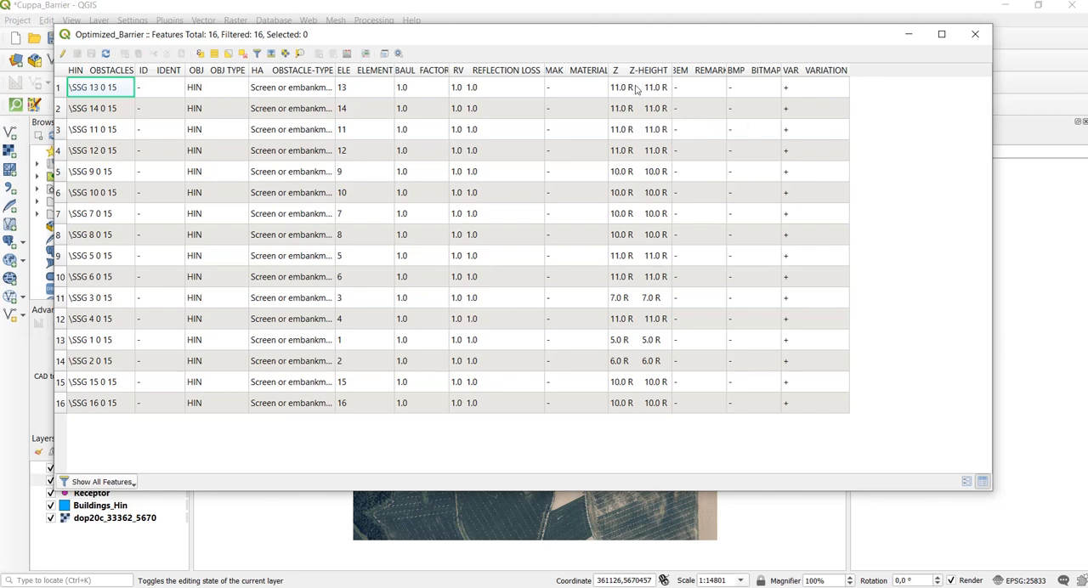
{"action": "left_click_drag", "start_coordinate": [647, 36], "coordinate": [647, 58]}
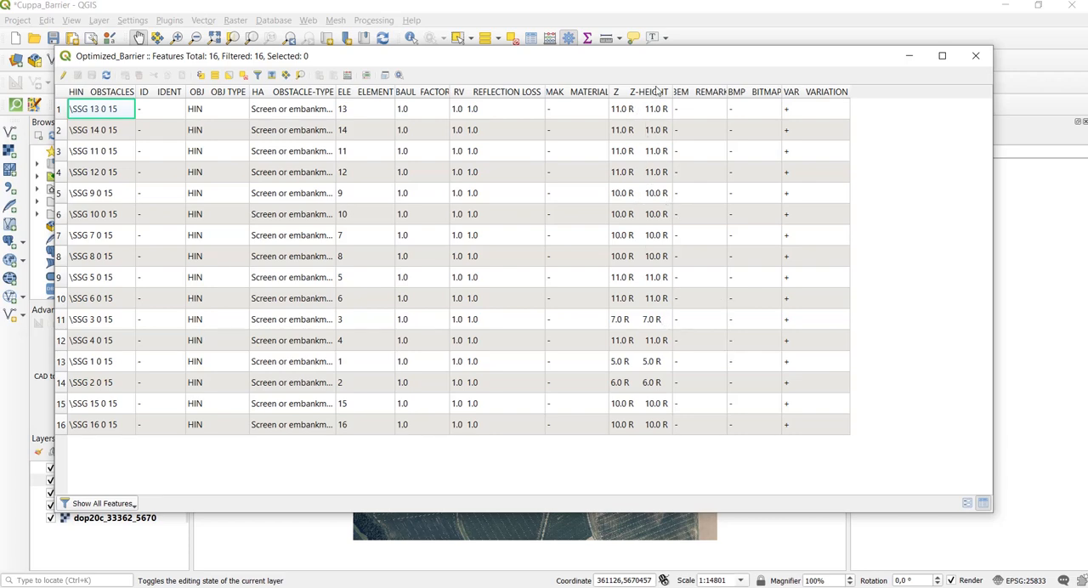
{"action": "left_click_drag", "start_coordinate": [662, 62], "coordinate": [668, 39]}
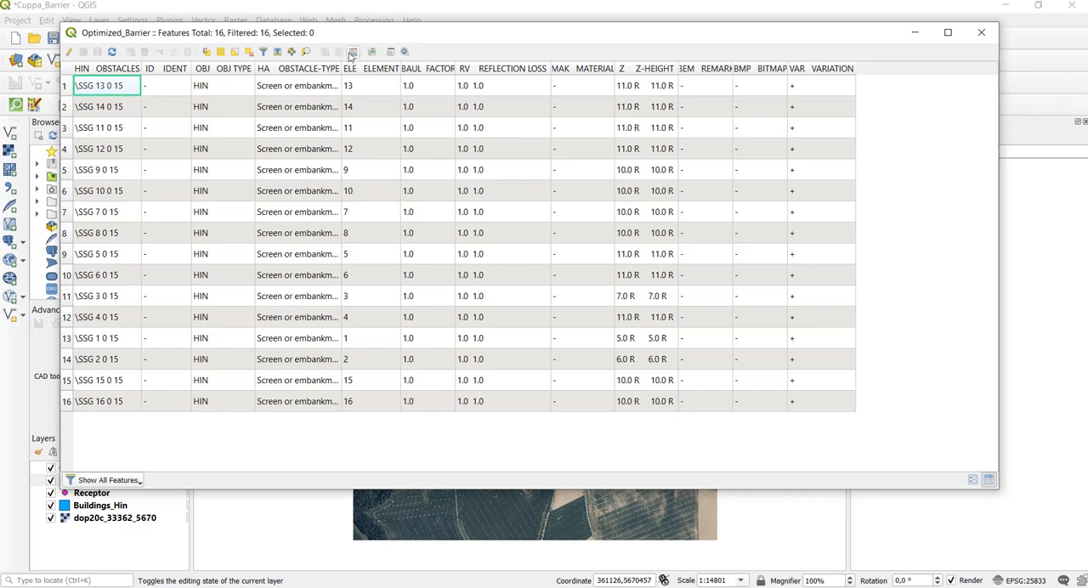
- Put the Optimized_Barrier table into edit mode and define a new calculated field ZOP of type Decimal number (real)
{"action": "left_click", "coordinate": [68, 51]}
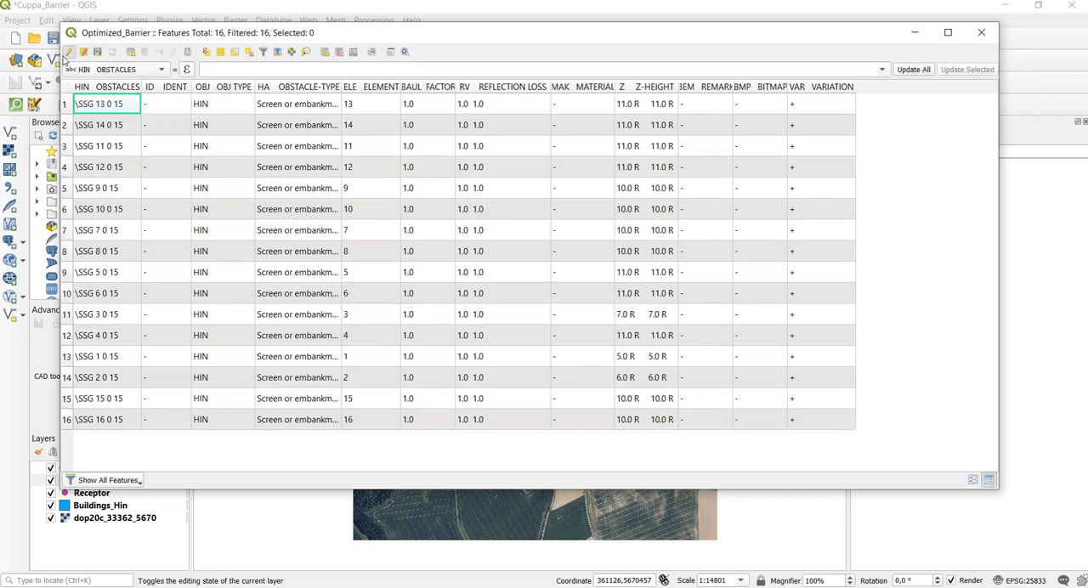
{"action": "left_click", "coordinate": [355, 52]}
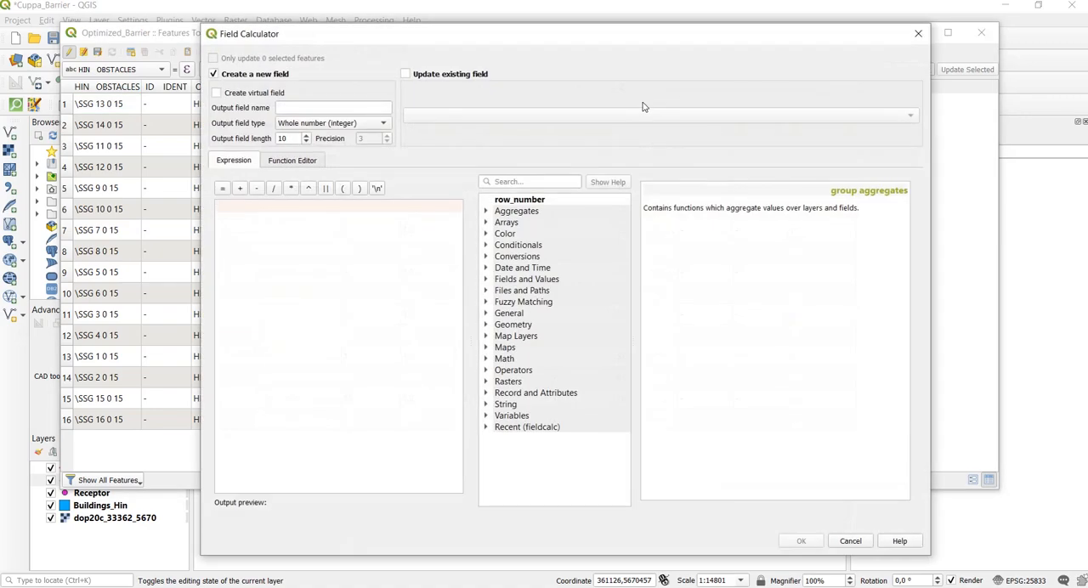
{"action": "left_click", "coordinate": [333, 109]}
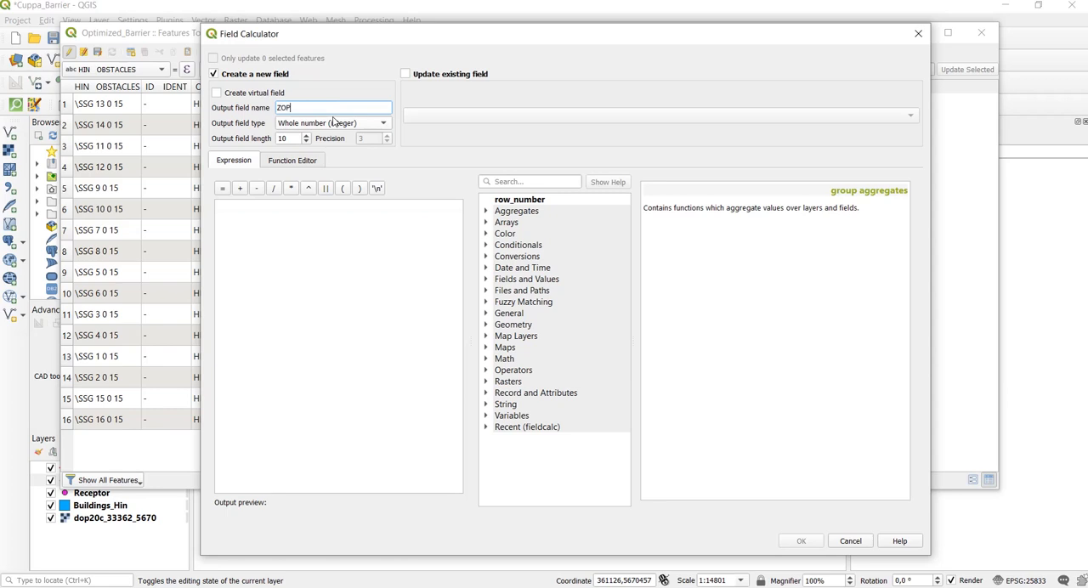
{"action": "left_click", "coordinate": [334, 122]}
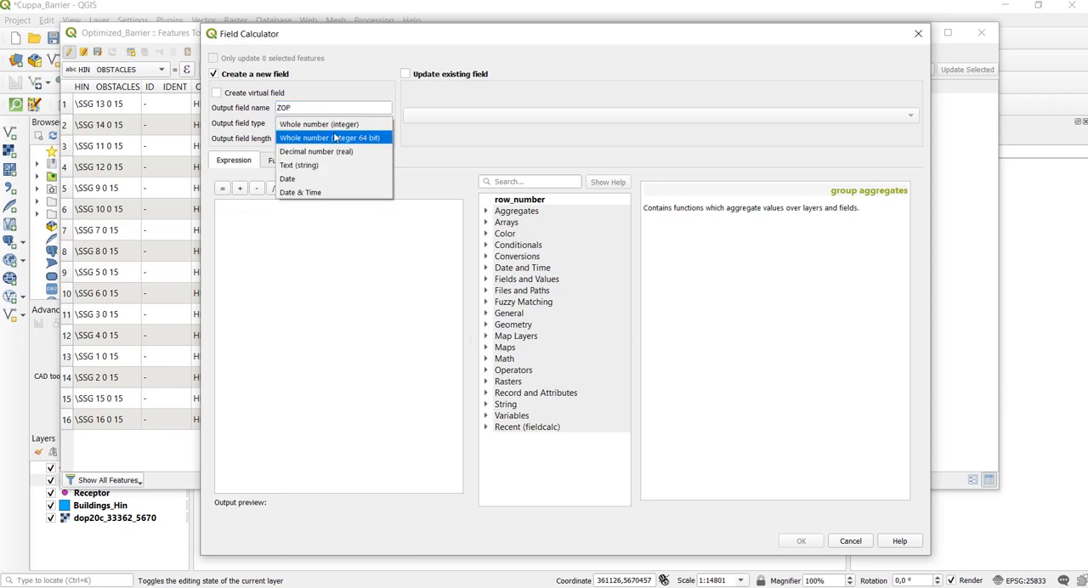
{"action": "left_click", "coordinate": [336, 149]}
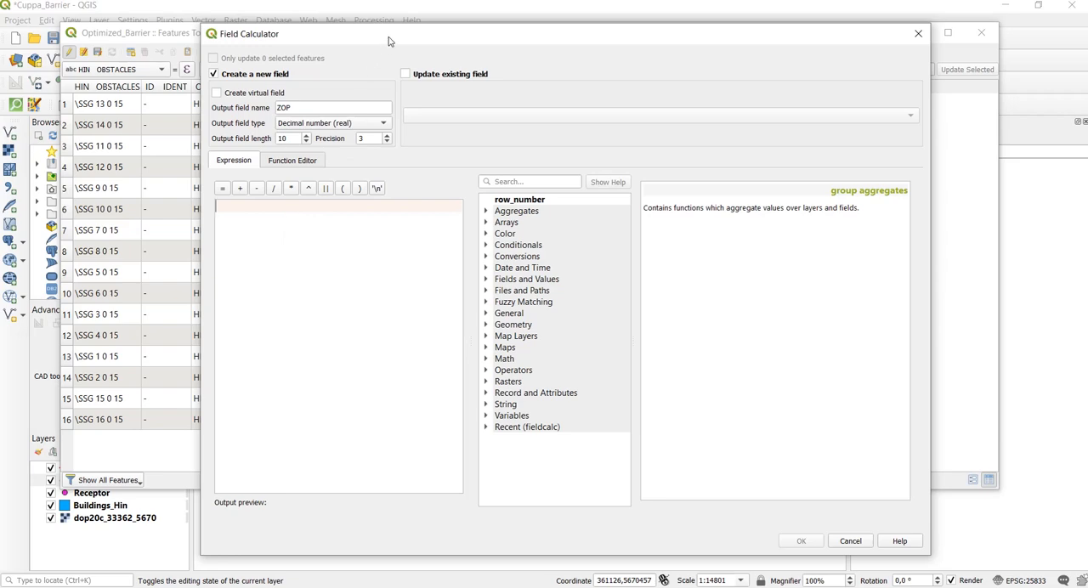
- Fill the new ZOP field with the first two characters of the Z column using the expression substr("Z",1,2)
{"action": "left_click_drag", "start_coordinate": [391, 41], "coordinate": [475, 175]}
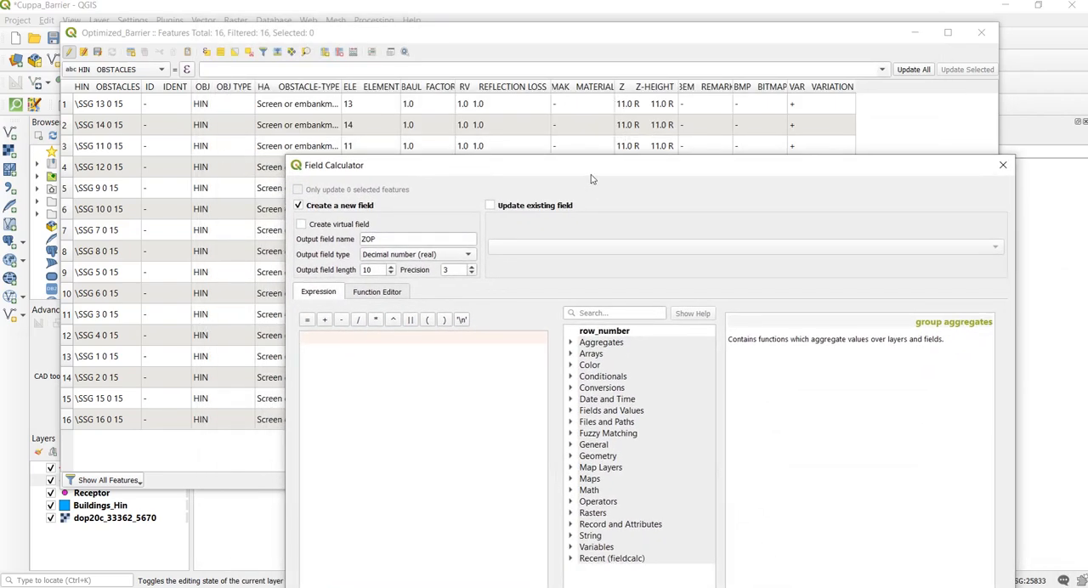
{"action": "left_click_drag", "start_coordinate": [591, 177], "coordinate": [556, 53]}
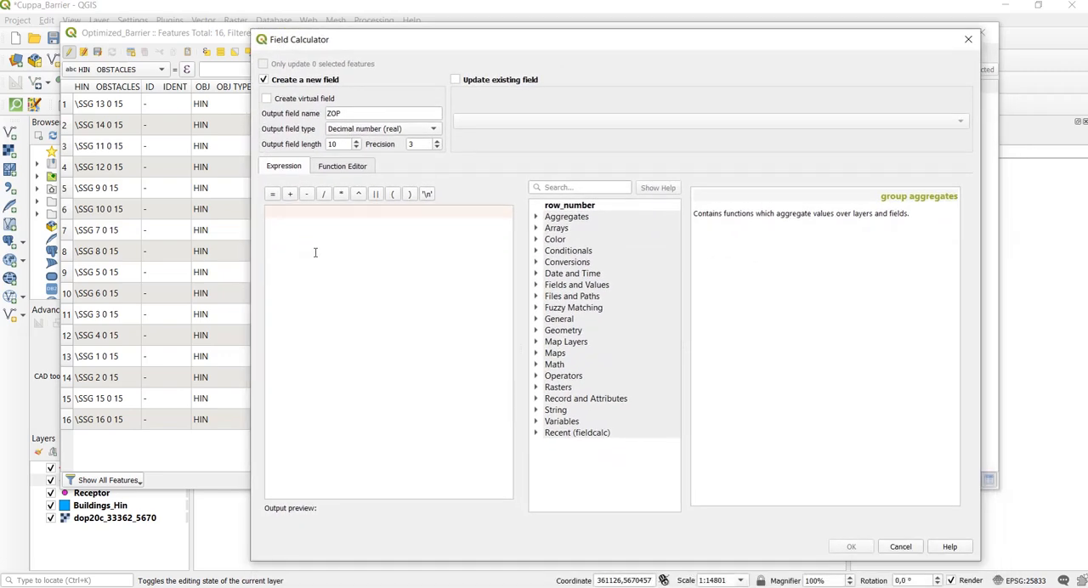
{"action": "left_click", "coordinate": [314, 253]}
{"action": "type", "text": "subs"}
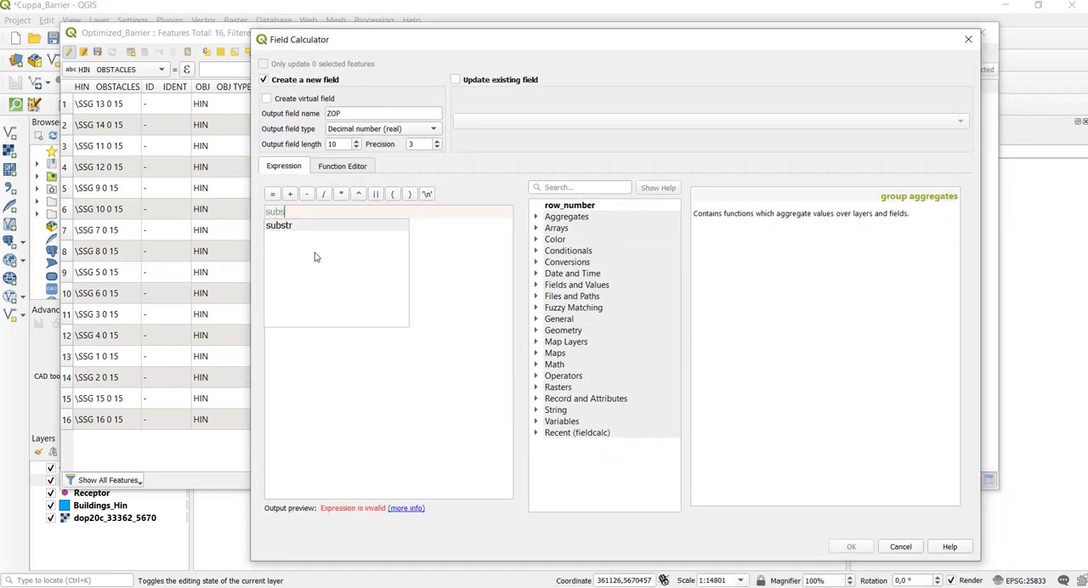
{"action": "type", "text": "str"}
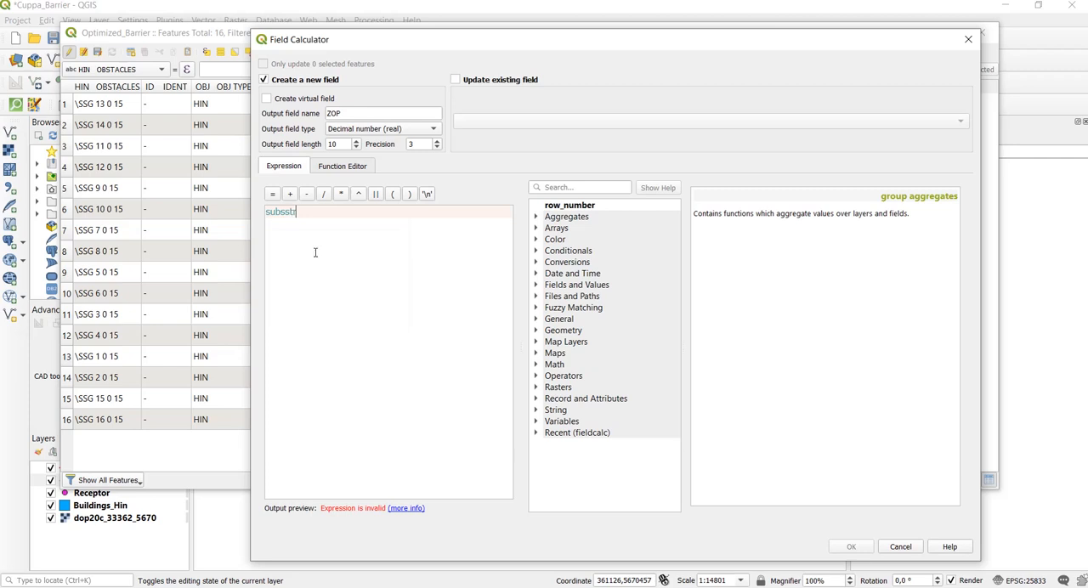
{"action": "key", "text": "BackSpace"}
{"action": "key", "text": "BackSpace"}
{"action": "key", "text": "BackSpace"}
{"action": "type", "text": "tr"}
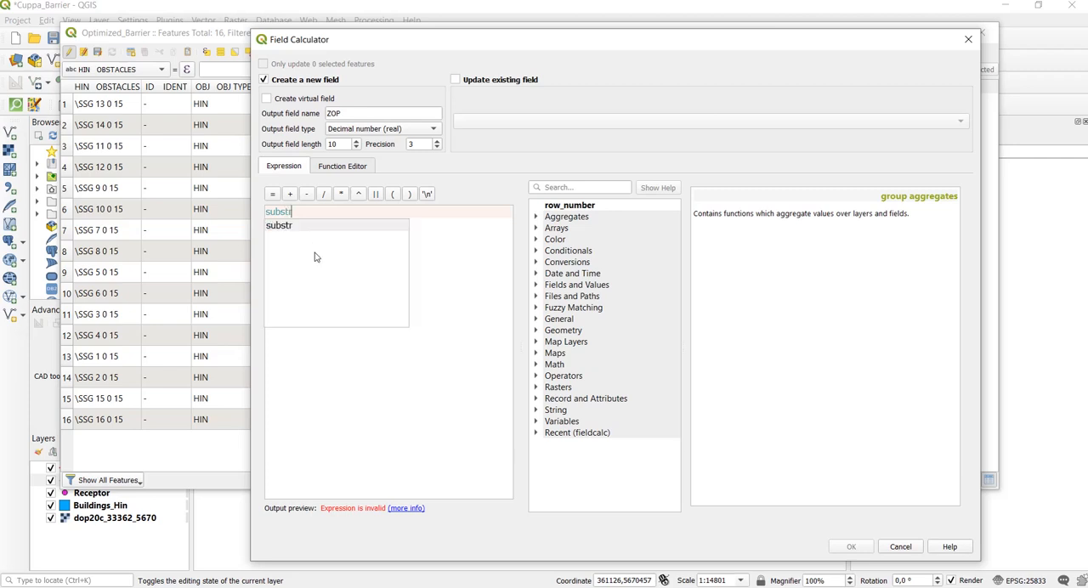
{"action": "key", "text": "Return"}
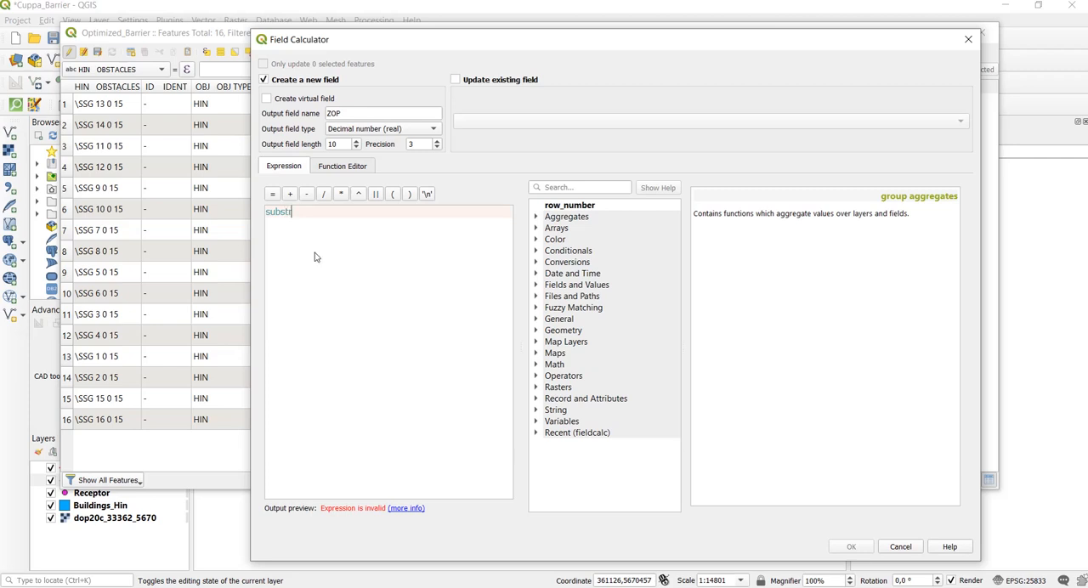
{"action": "type", "text": "(\"Z"}
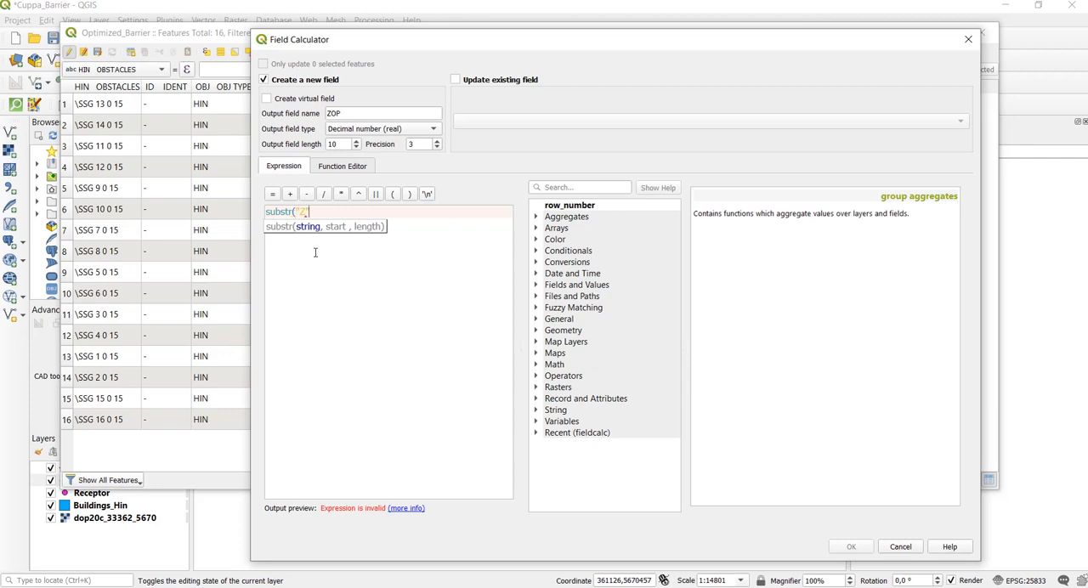
{"action": "type", "text": "\",1,2)"}
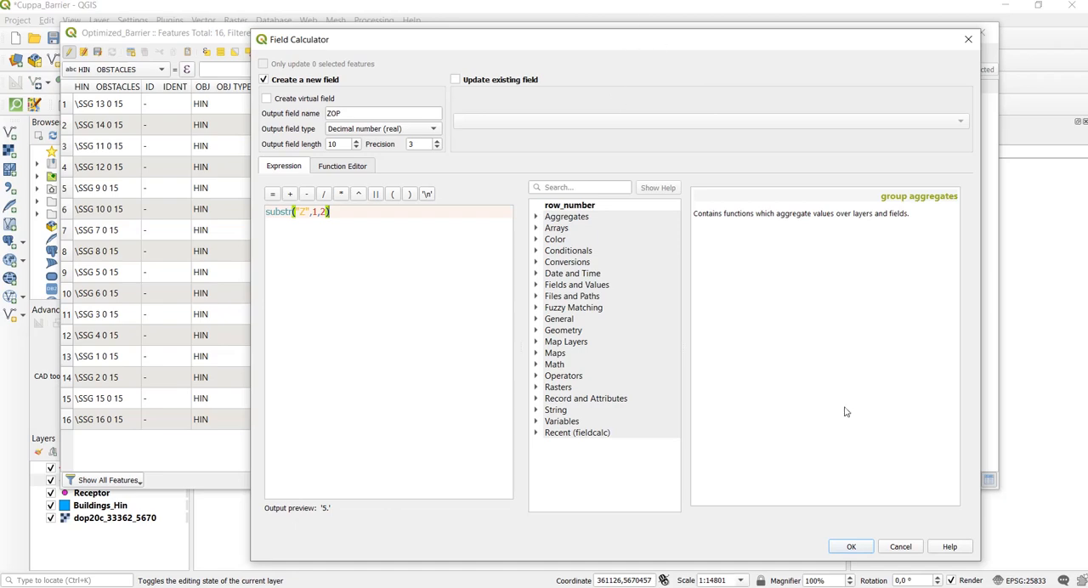
{"action": "left_click", "coordinate": [850, 548]}
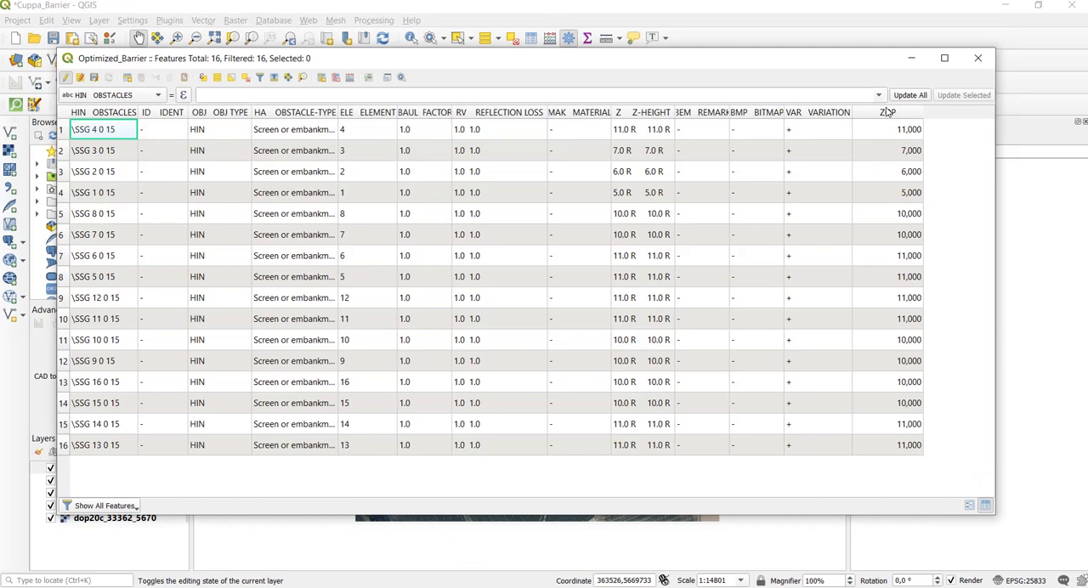
- Sort the Optimized_Barrier table by ZOP in ascending order, then end its edit mode and close it
{"action": "left_click", "coordinate": [892, 87]}
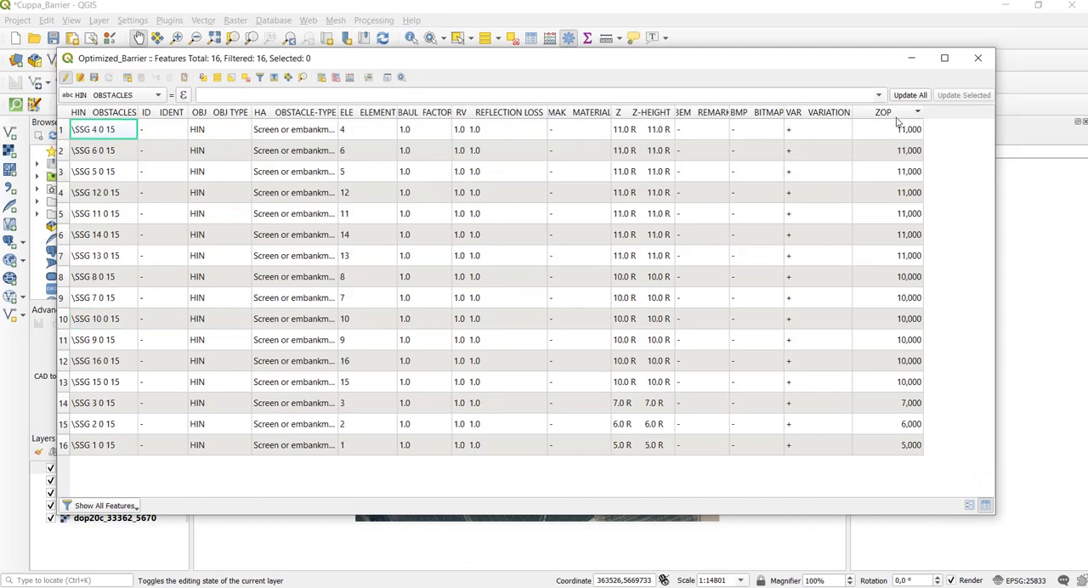
{"action": "left_click", "coordinate": [897, 115]}
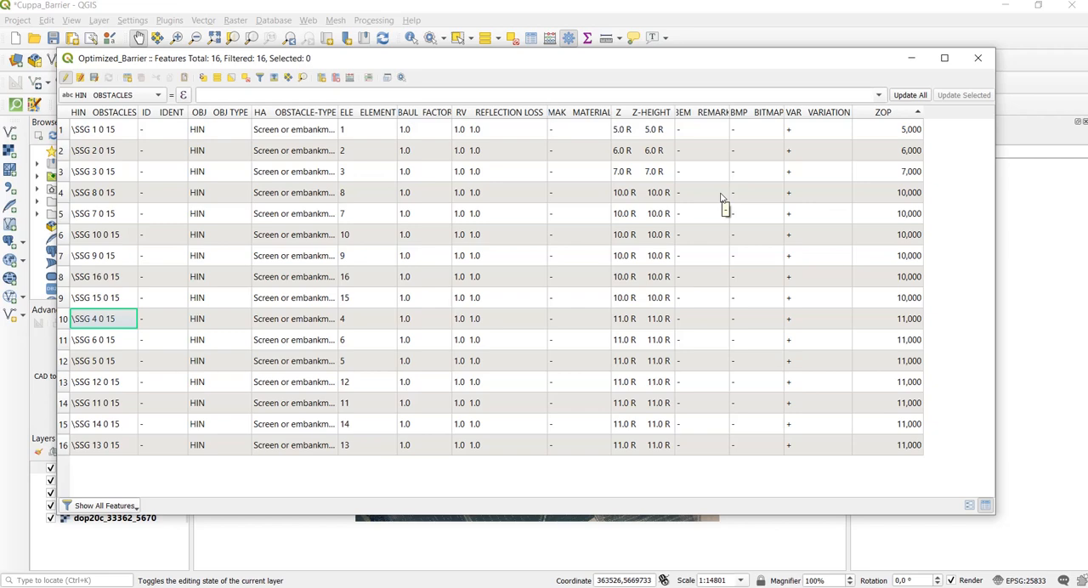
{"action": "left_click", "coordinate": [63, 80]}
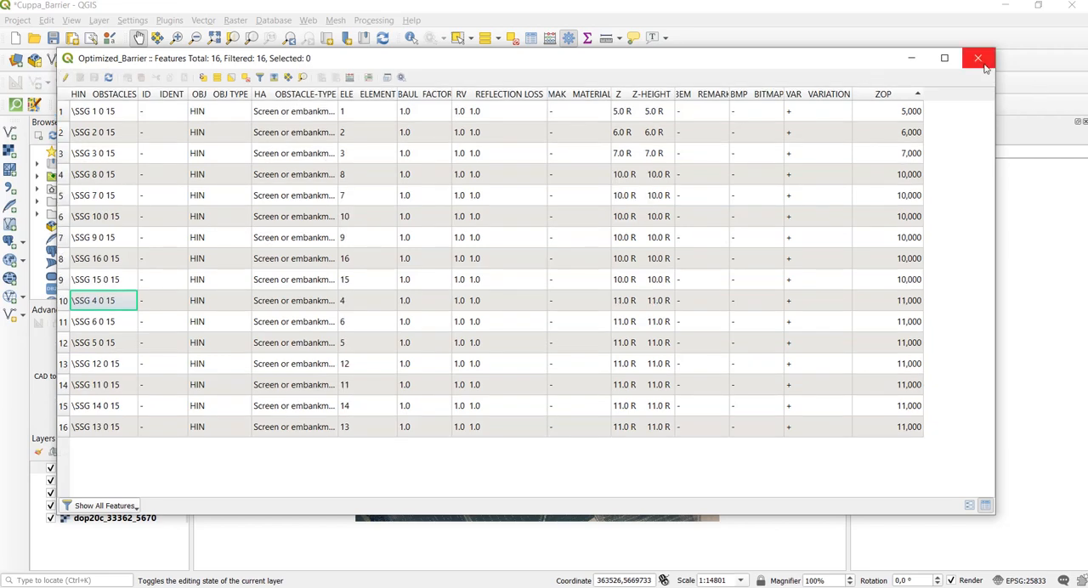
{"action": "left_click", "coordinate": [977, 66]}
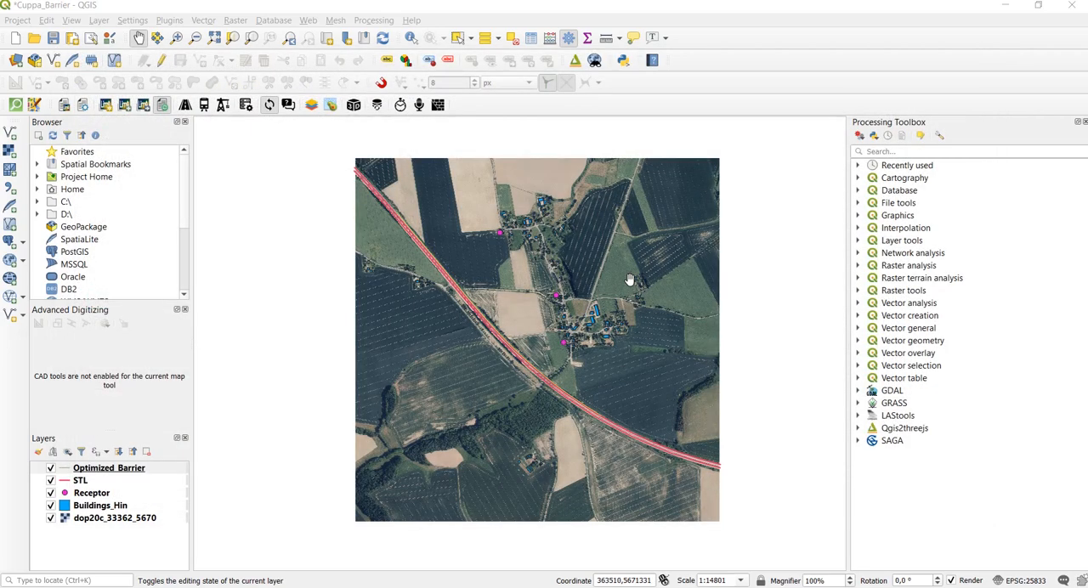
- Open the project's 3D scene in the Qgis2threejs Exporter
{"action": "left_click", "coordinate": [301, 8]}
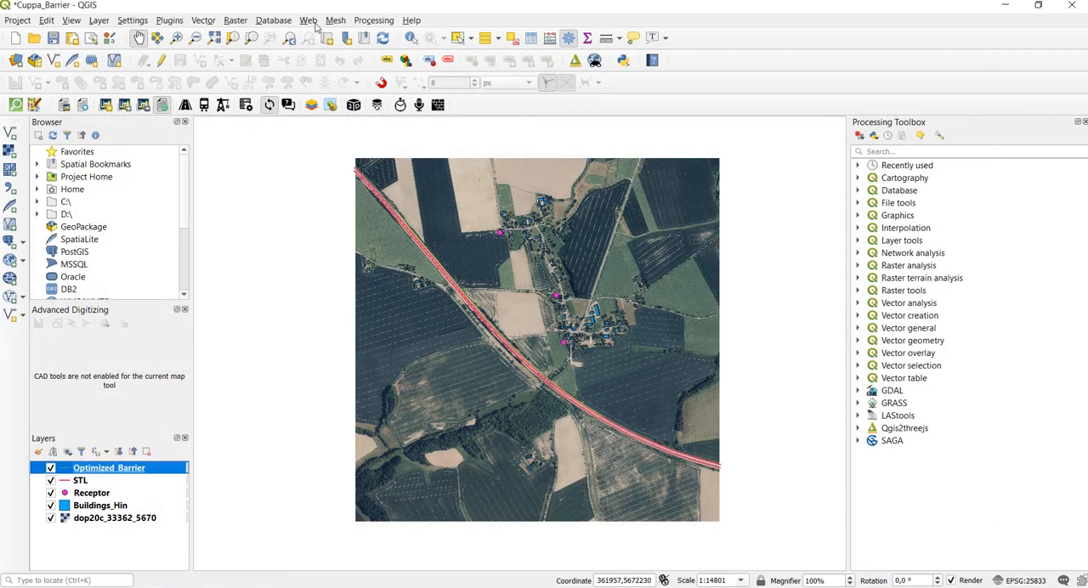
{"action": "left_click", "coordinate": [309, 22]}
{"action": "mouse_move", "coordinate": [344, 55]}
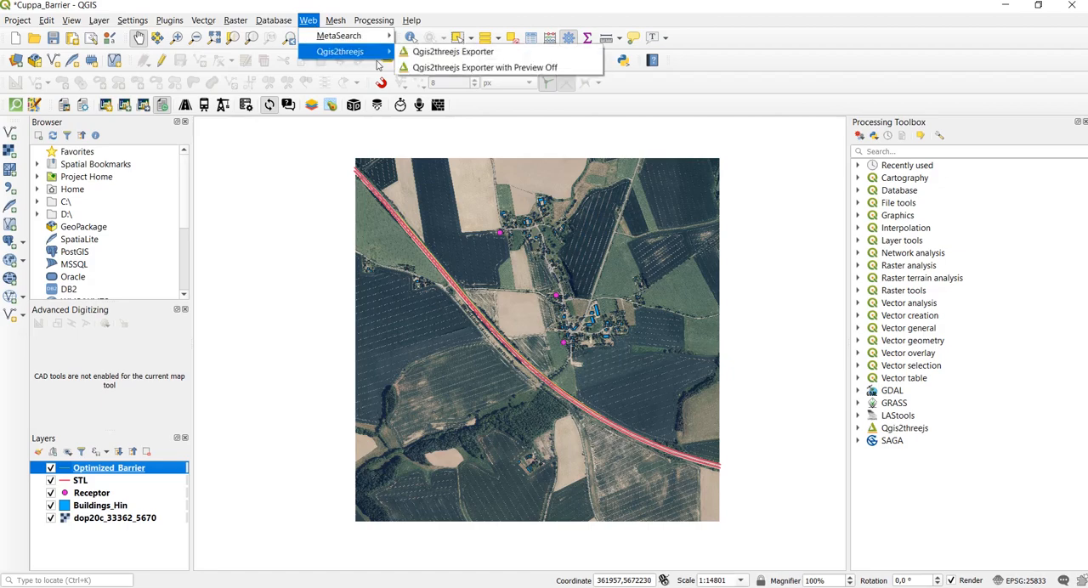
{"action": "left_click", "coordinate": [458, 54]}
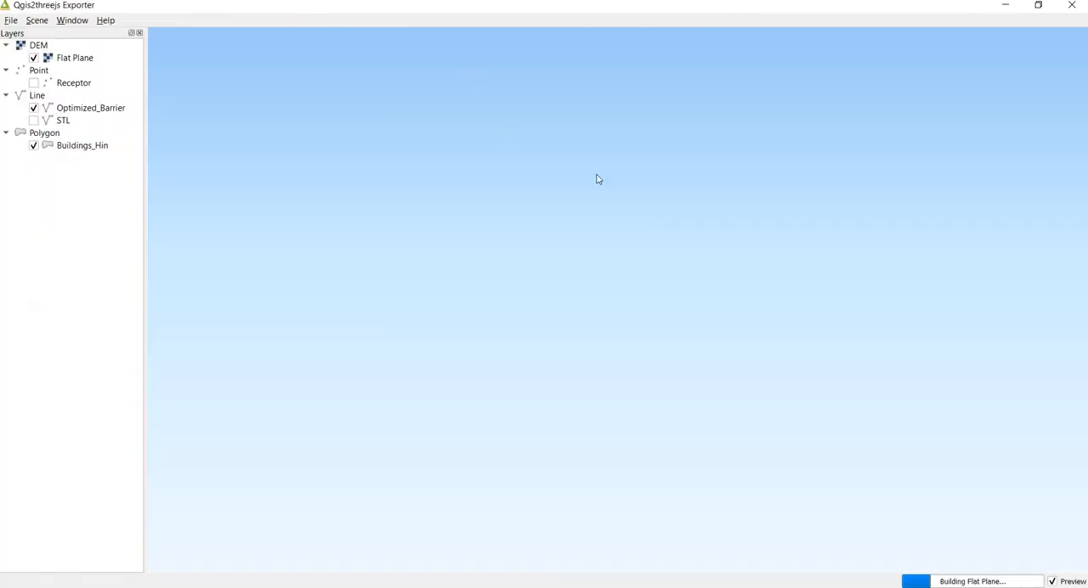
- Examine the optimized barrier along the railway in 3D, up close, for height differences between its segments
{"action": "left_click_drag", "start_coordinate": [674, 353], "coordinate": [614, 314]}
{"action": "scroll", "coordinate": [613, 315], "scroll_direction": "up", "scroll_amount": 2}
{"action": "scroll", "coordinate": [613, 311], "scroll_direction": "up", "scroll_amount": 4}
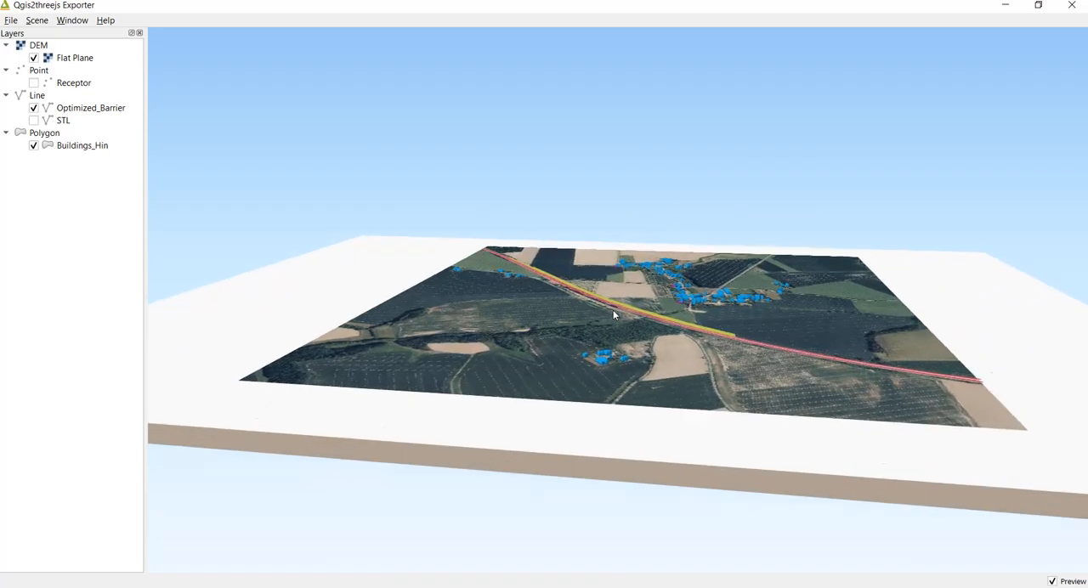
{"action": "scroll", "coordinate": [615, 313], "scroll_direction": "up", "scroll_amount": 3}
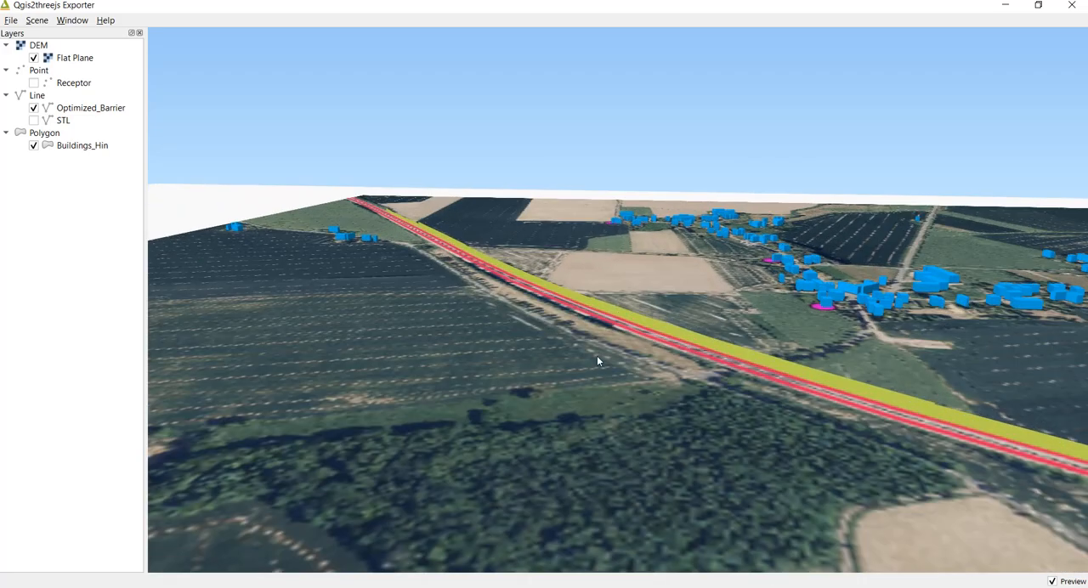
{"action": "left_click_drag", "start_coordinate": [596, 360], "coordinate": [510, 414]}
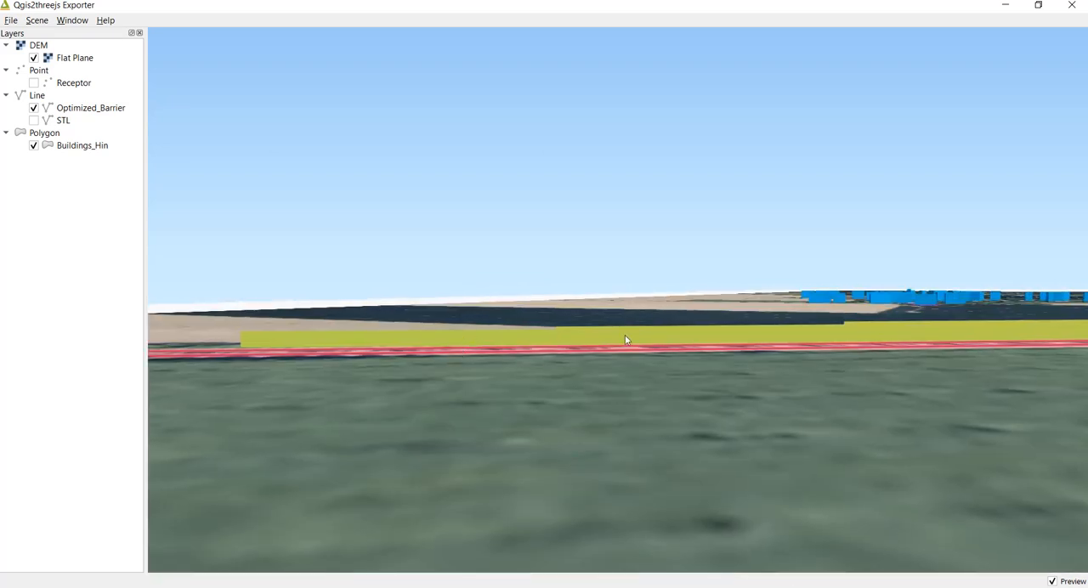
{"action": "left_click_drag", "start_coordinate": [517, 372], "coordinate": [516, 381]}
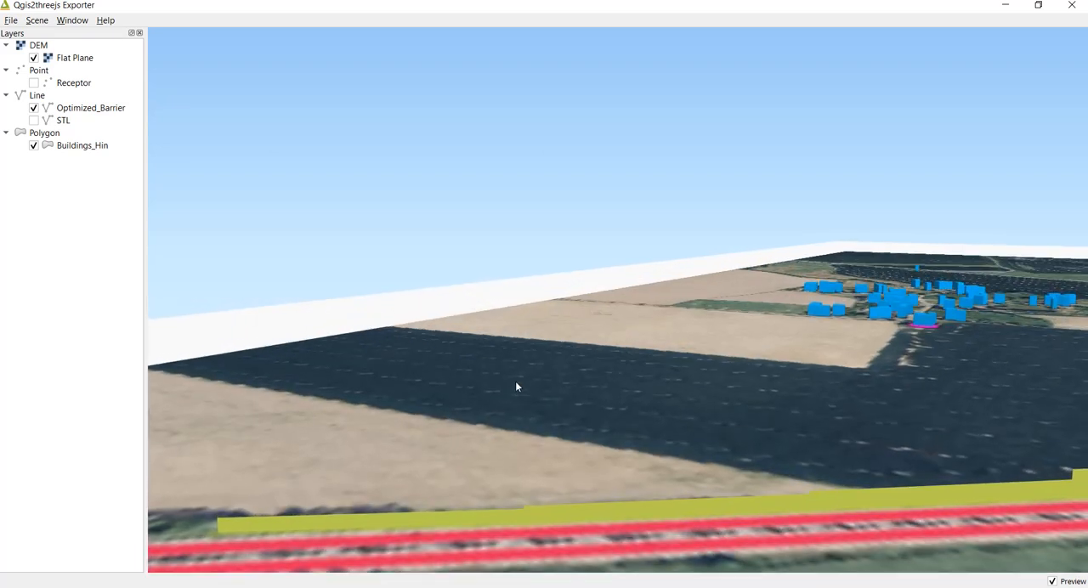
- Zoom in on a picked point beside the barrier, then orbit around another point picked along it to inspect the barrier from the village side
{"action": "left_click", "coordinate": [812, 492]}
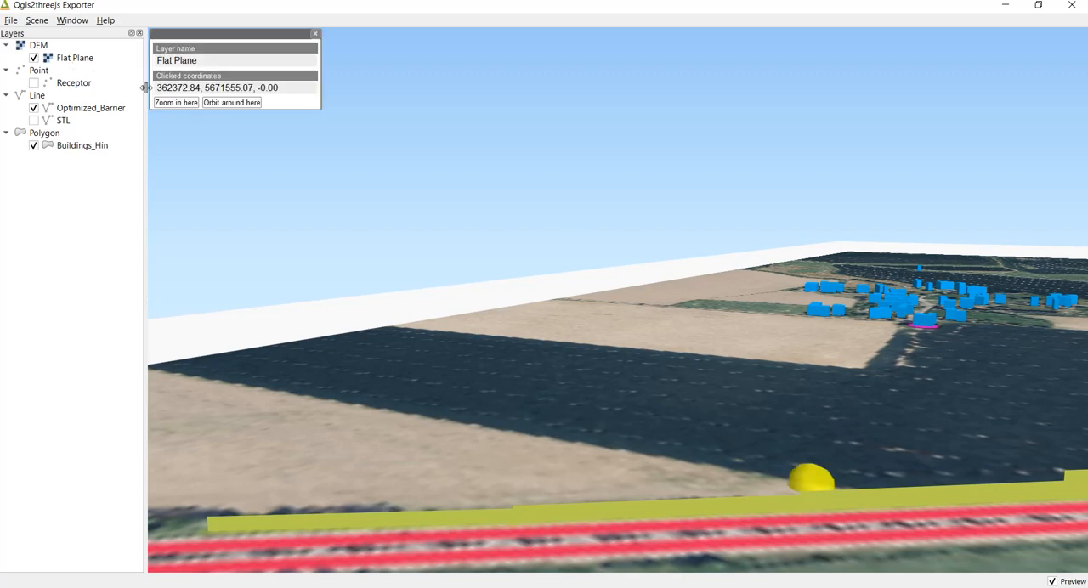
{"action": "left_click", "coordinate": [167, 106]}
{"action": "left_click_drag", "start_coordinate": [494, 336], "coordinate": [500, 171]}
{"action": "left_click_drag", "start_coordinate": [578, 258], "coordinate": [480, 341]}
{"action": "left_click", "coordinate": [468, 343]}
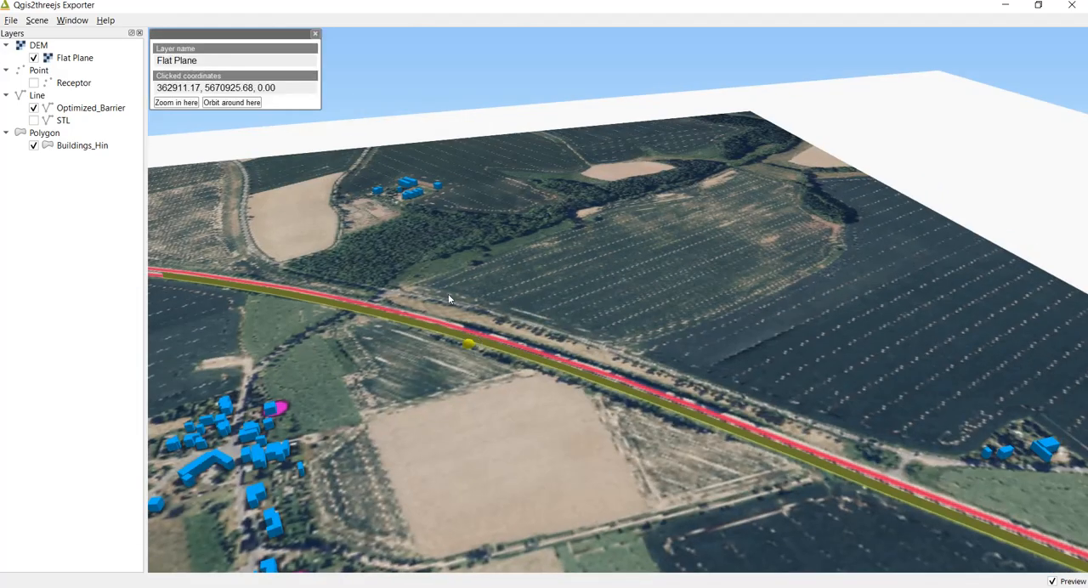
{"action": "left_click", "coordinate": [222, 102]}
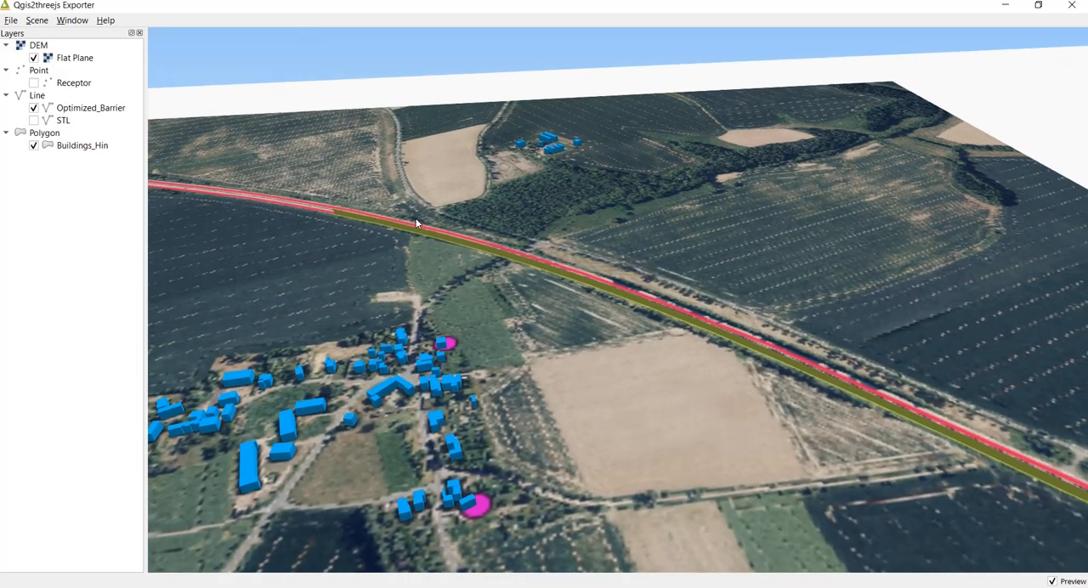